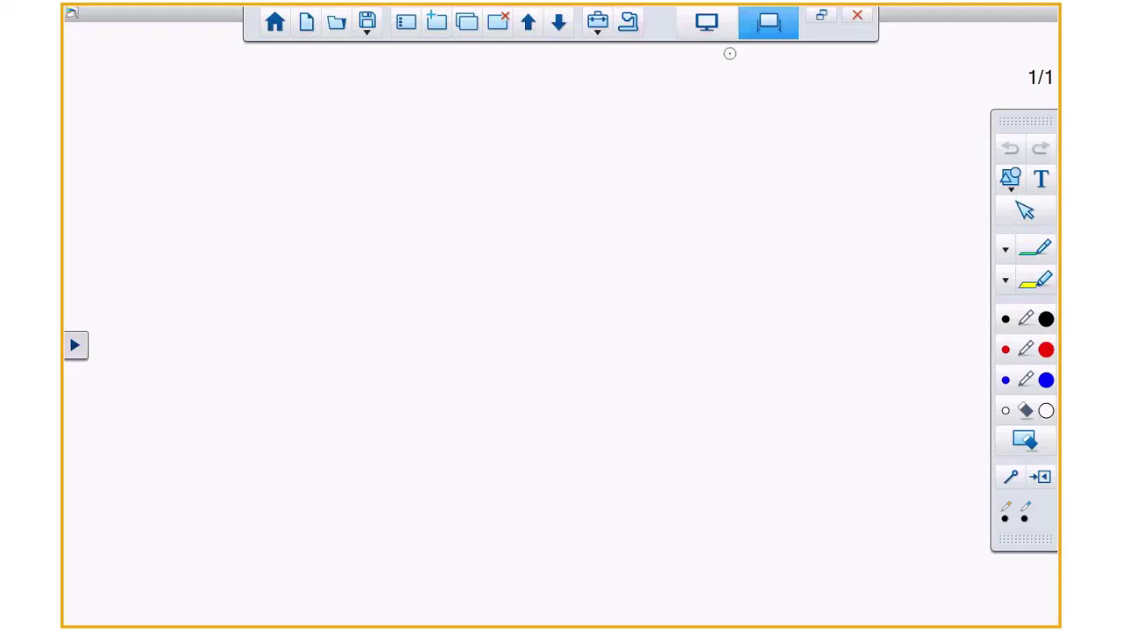
Switch from the whiteboard to desktop mode with mouse control, declining to clear the screen.
left_click(707, 22)
left_click(1026, 149)
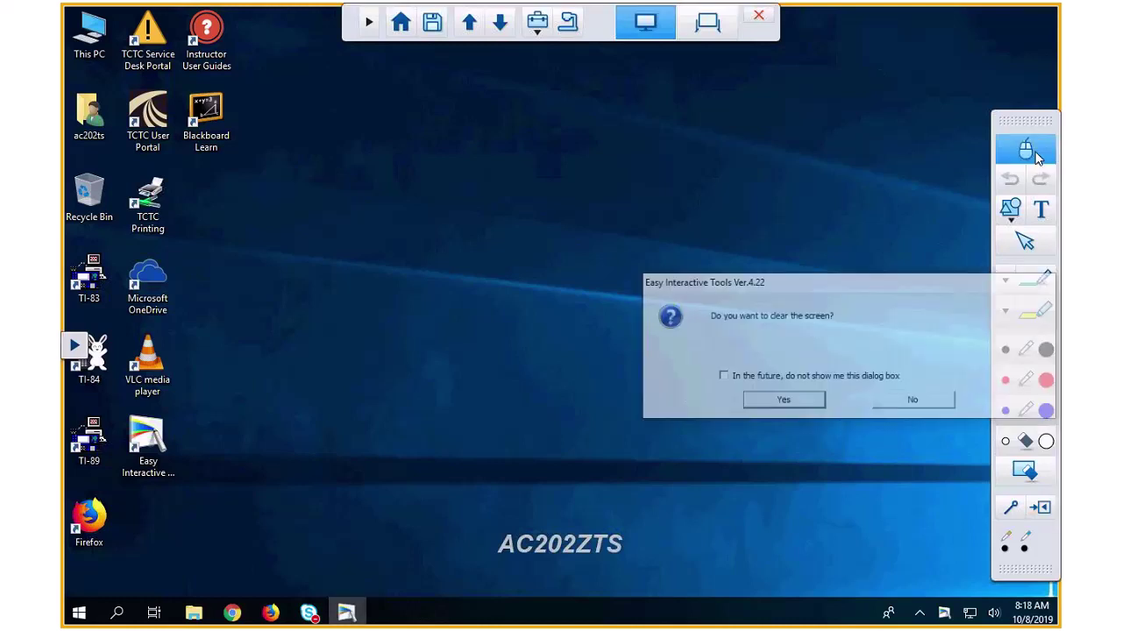
left_click(909, 400)
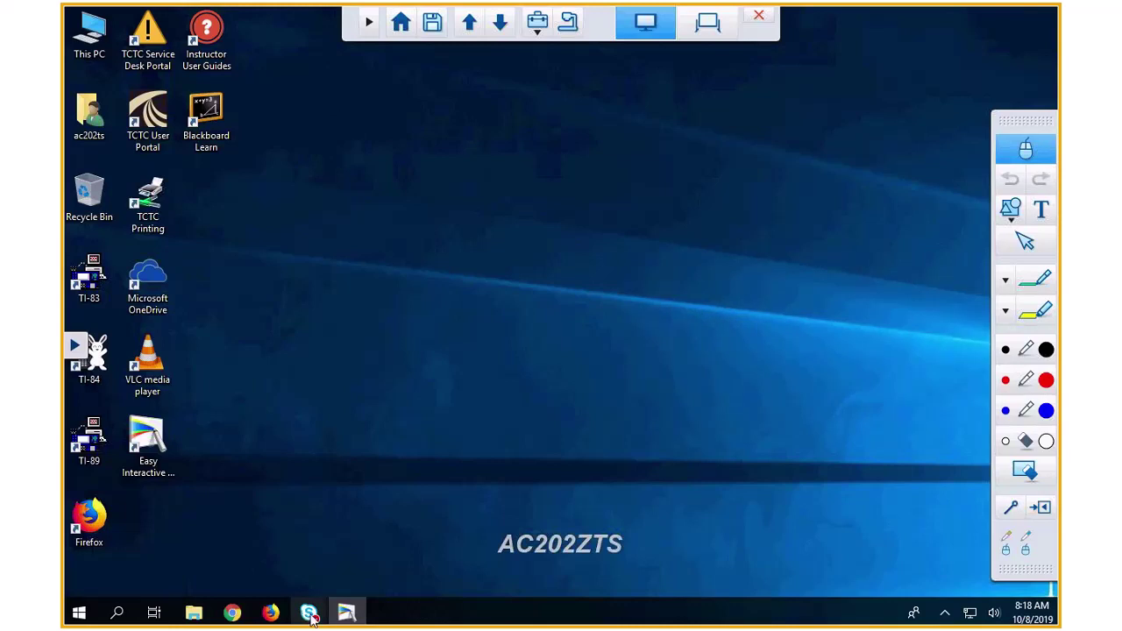
Switch to Chrome and dismiss YouTube's request to show notifications.
mouse_move(309, 619)
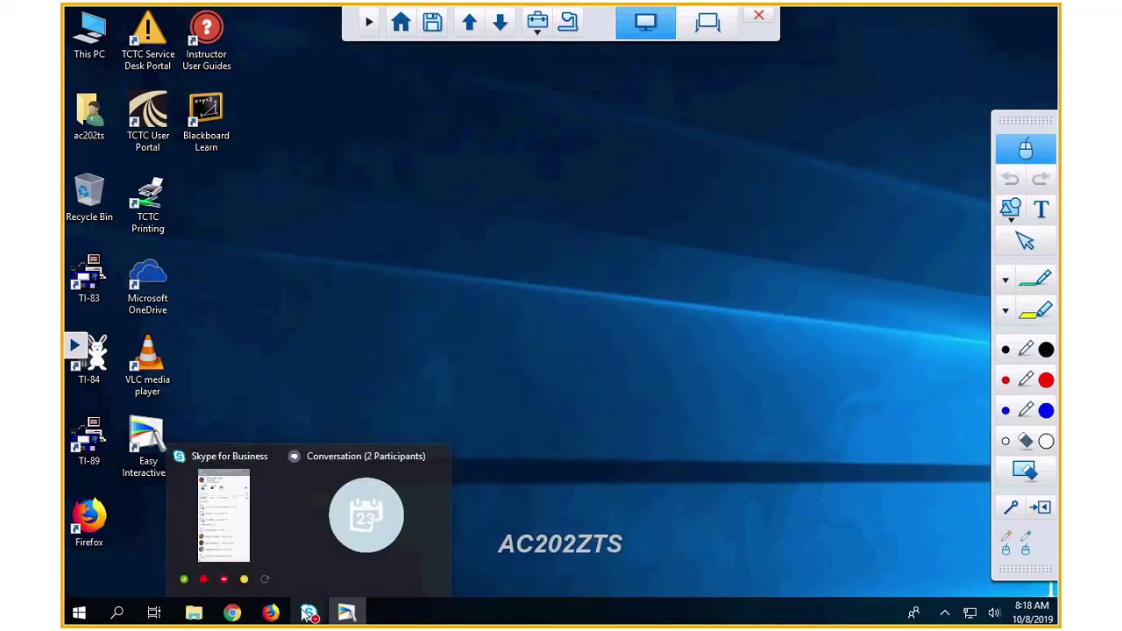
left_click(232, 616)
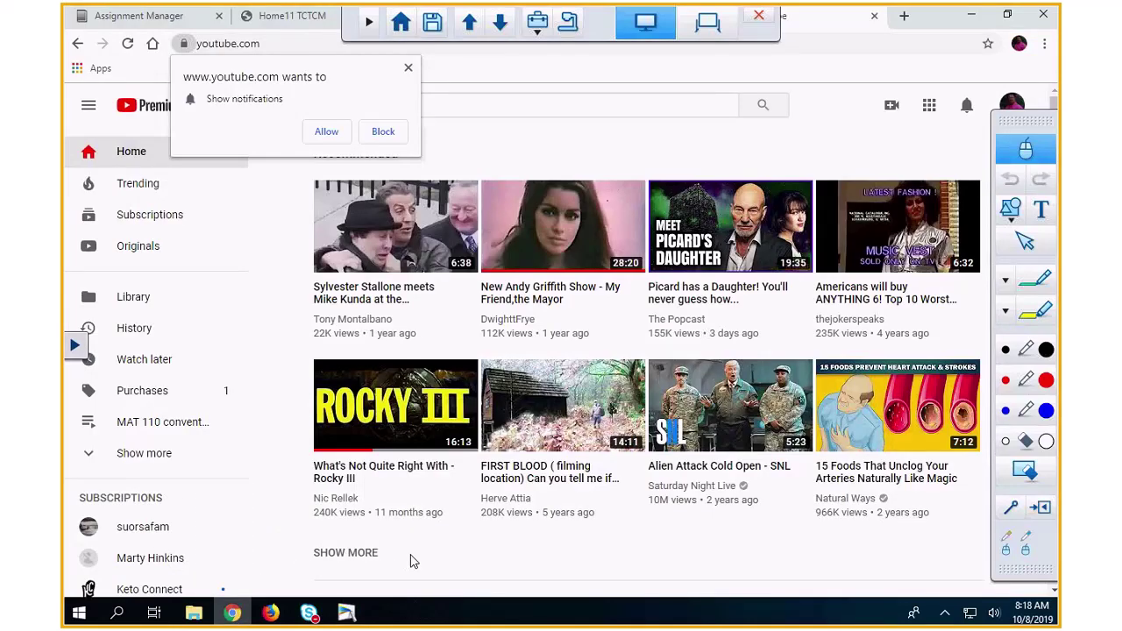
left_click(408, 68)
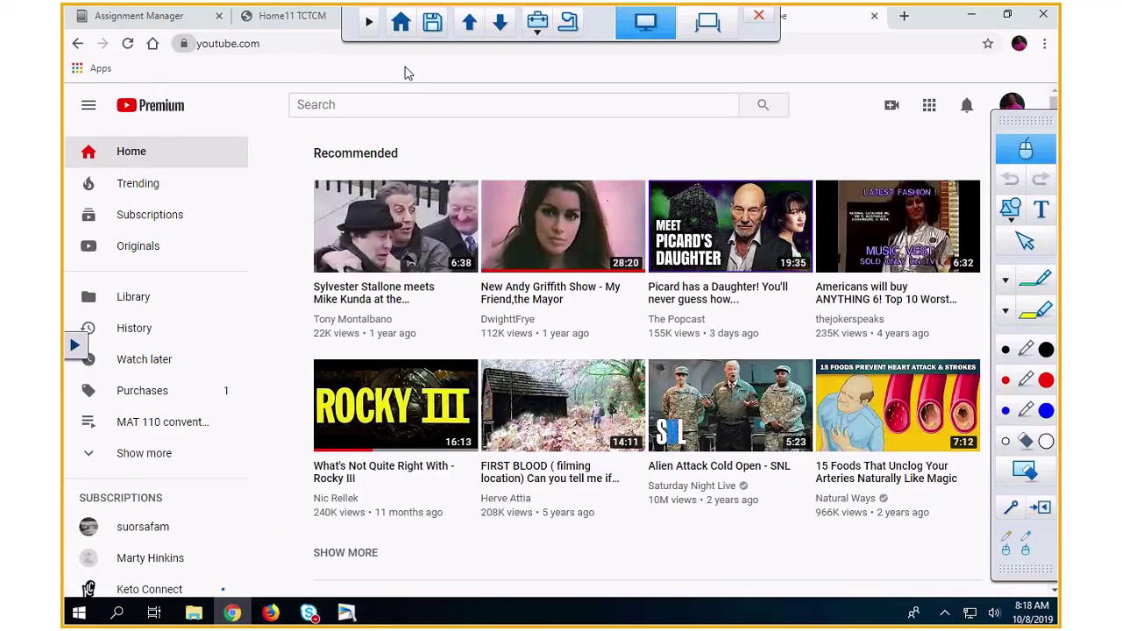
Search for "sceducation lottery" in a new browser tab and open the South Carolina Education Lottery home page.
left_click(907, 15)
type("s")
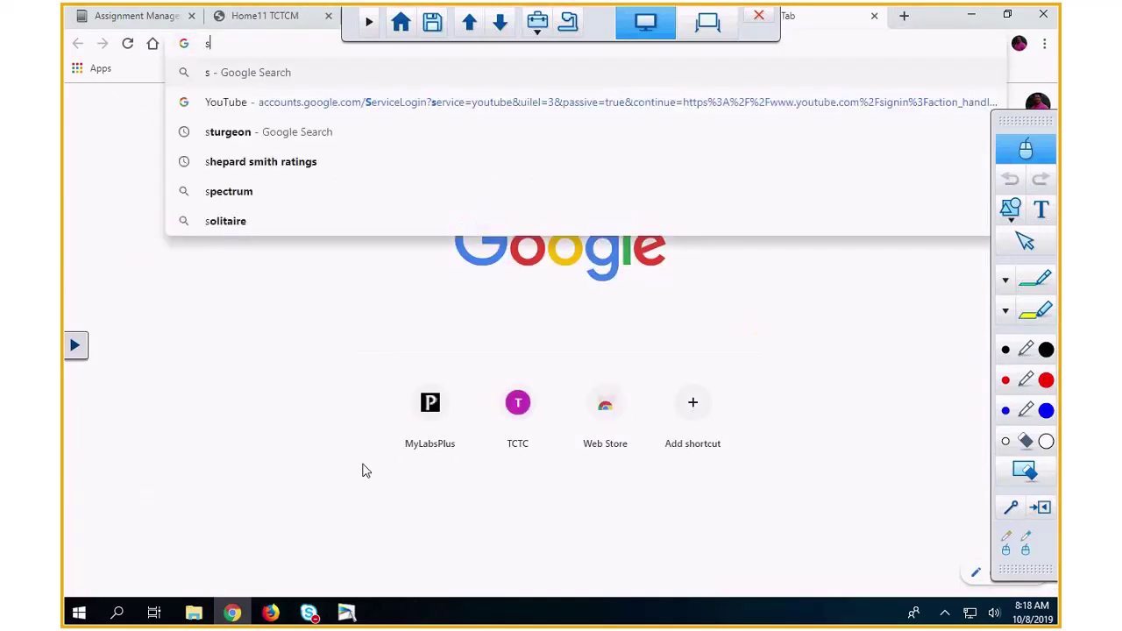
type("ceduc")
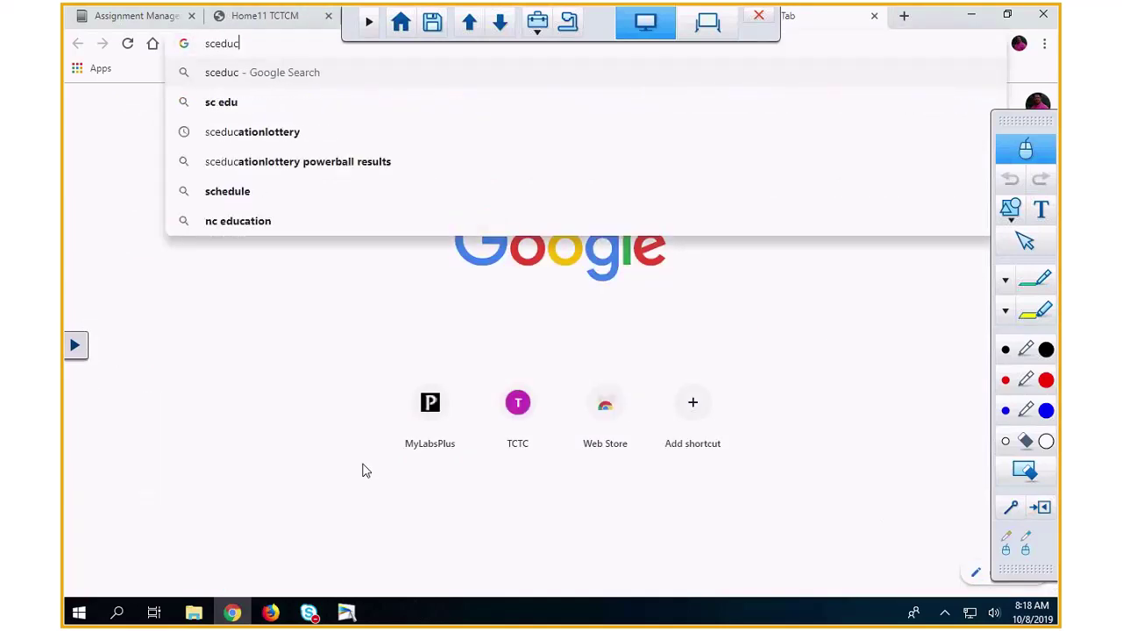
type("ation ")
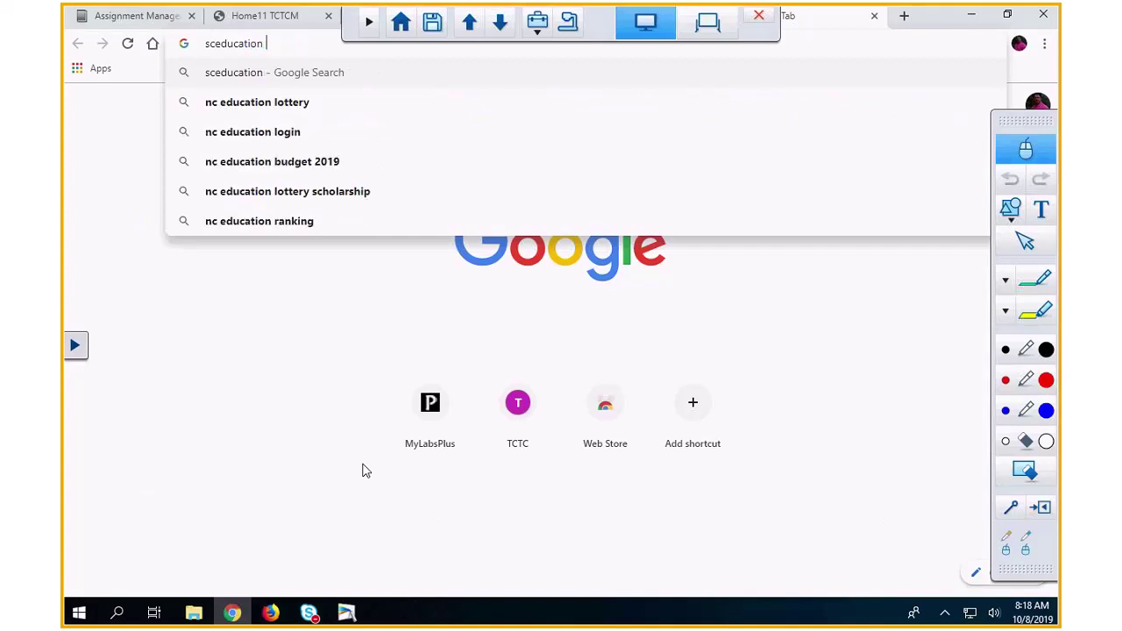
type("lottery")
key("Return")
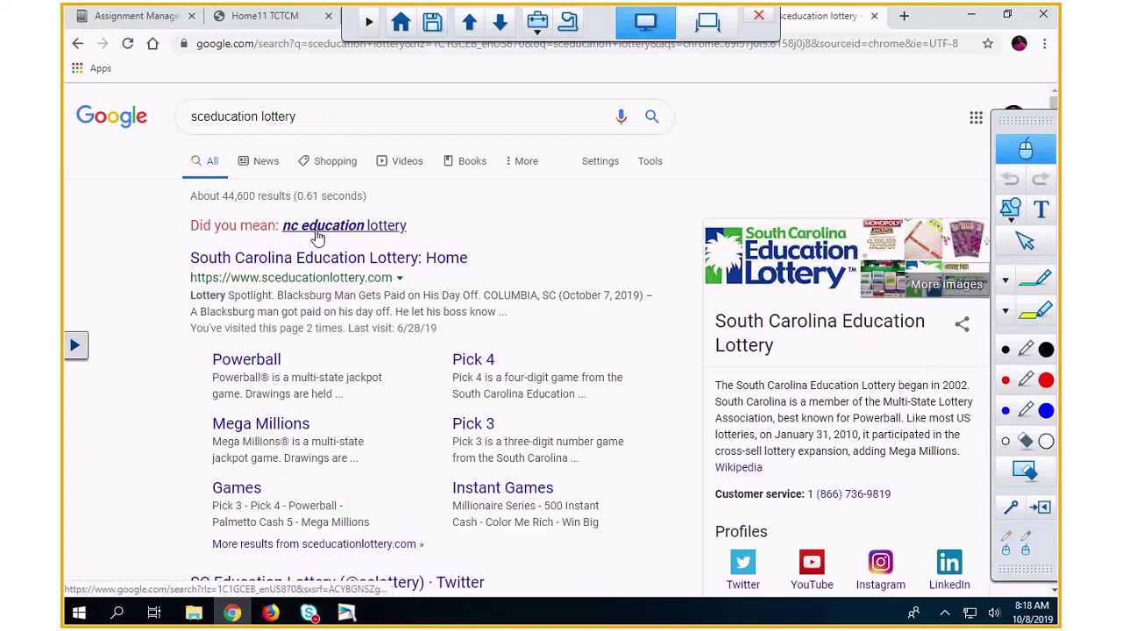
left_click(327, 263)
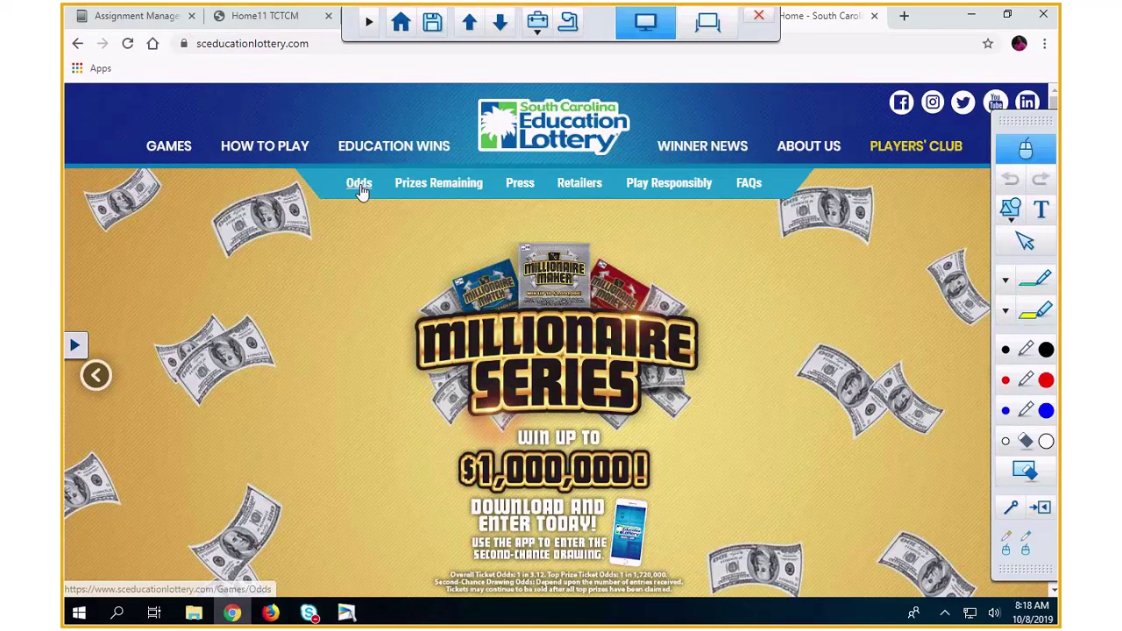
Open the lottery site's Powerball page and go to its How to Play instructions.
scroll(301, 303, "down", 5)
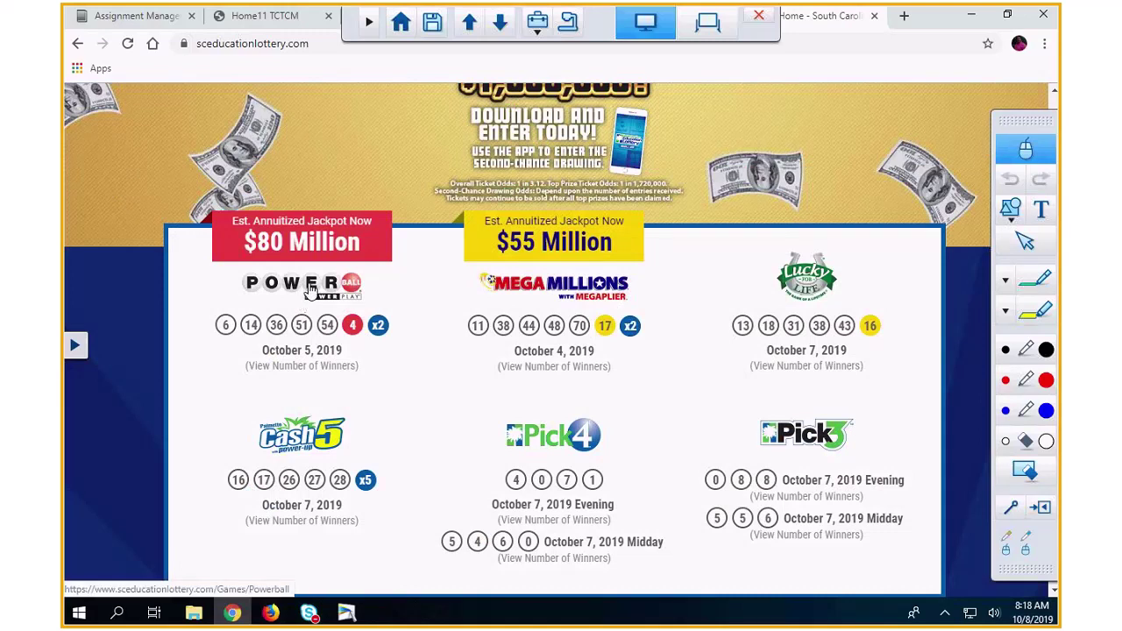
left_click(307, 288)
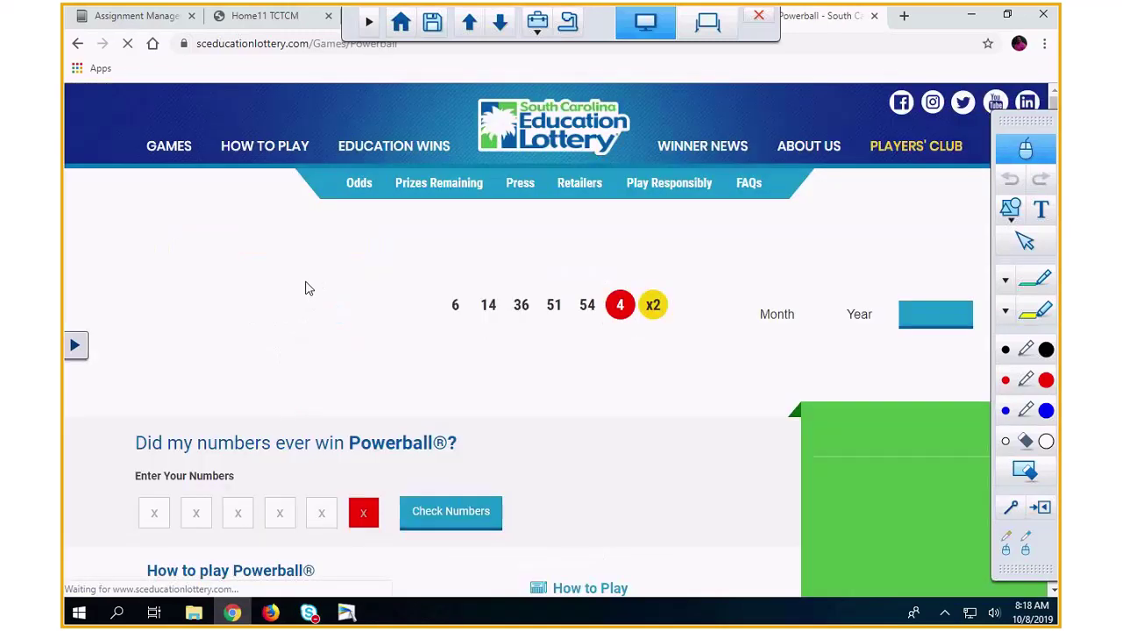
scroll(433, 342, "down", 1)
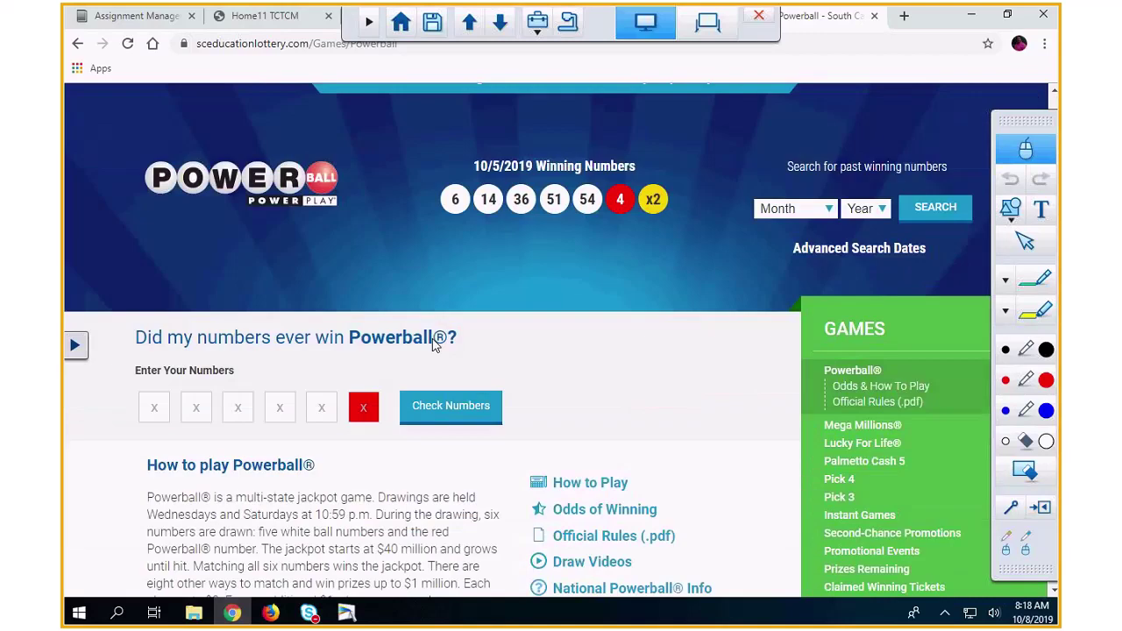
scroll(586, 435, "down", 1)
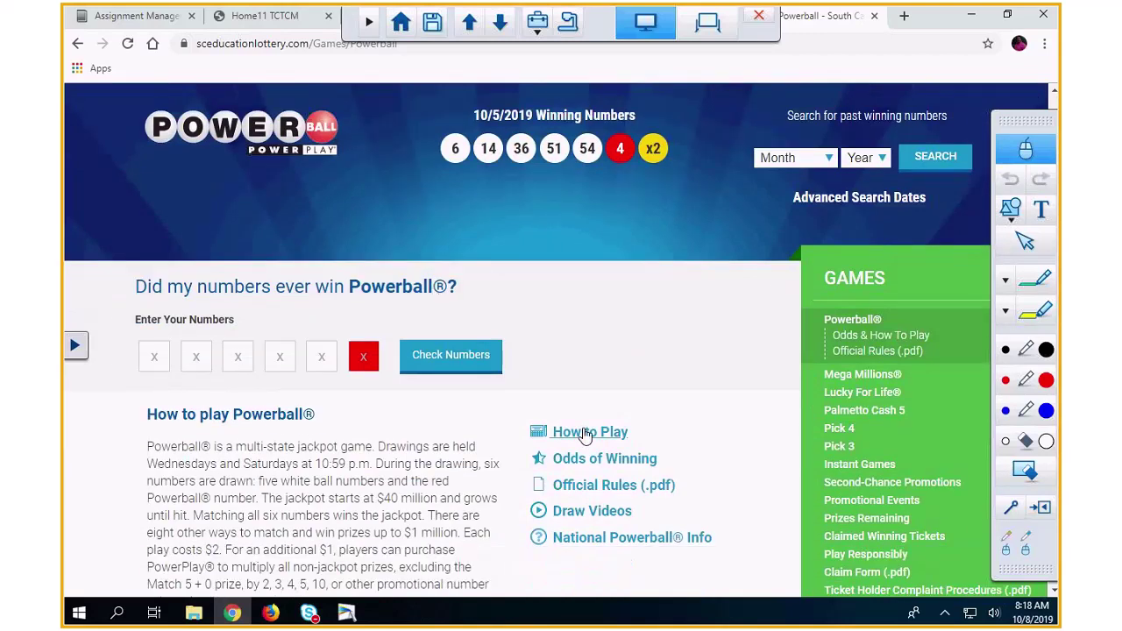
left_click(586, 433)
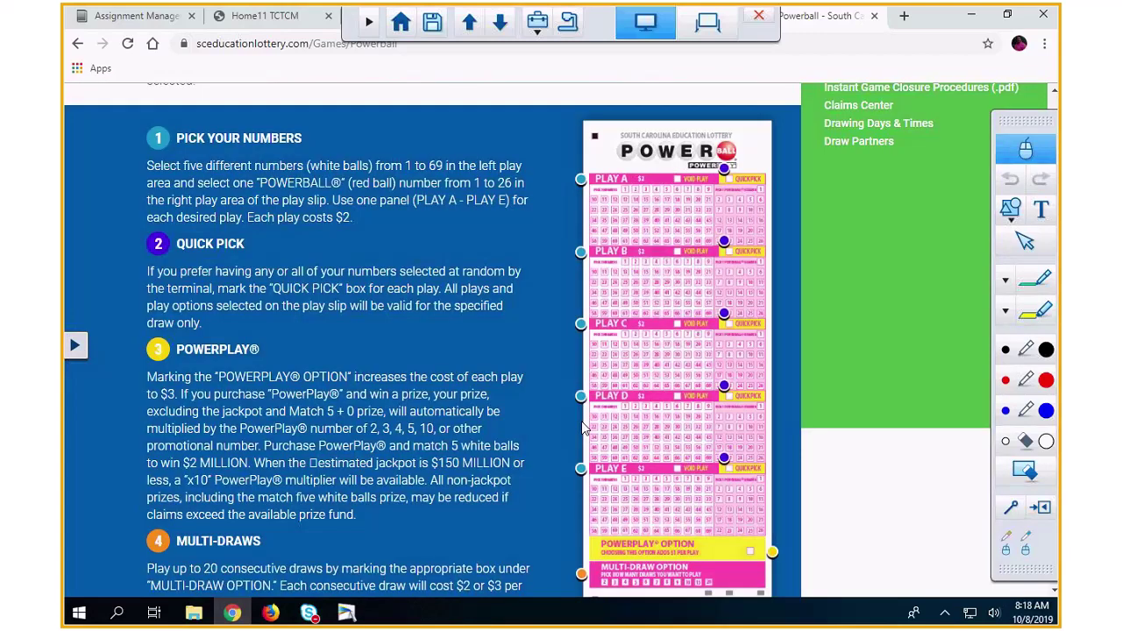
Copy the Pick Your Numbers text from "Select five different numbers" through "play area of the play slip.".
scroll(584, 428, "down", 1)
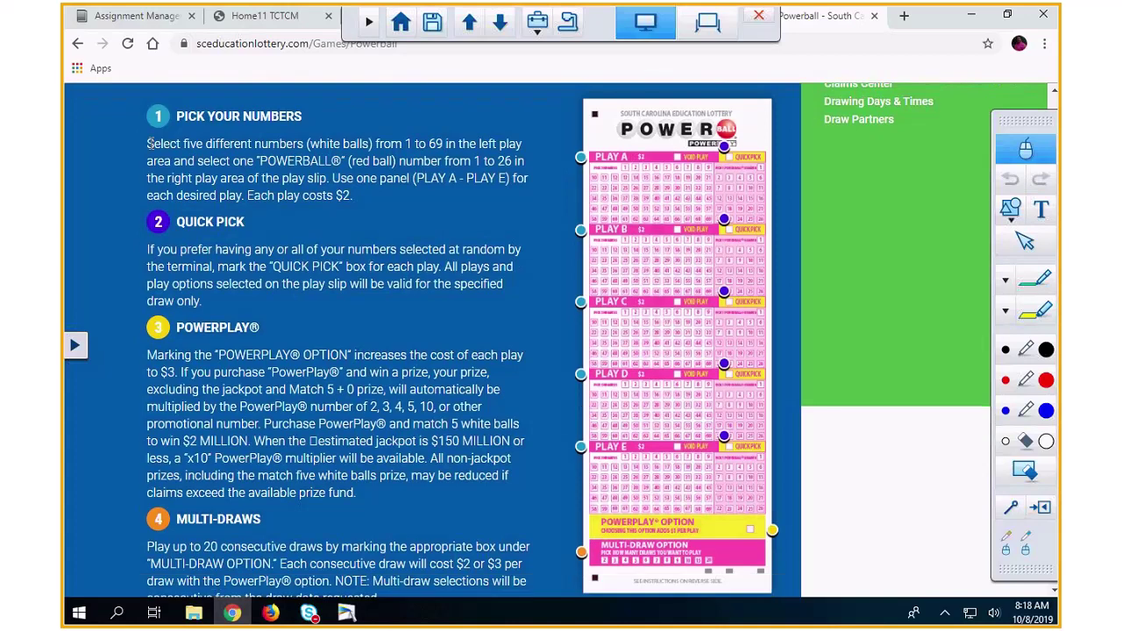
mouse_move(149, 143)
left_mouse_down()
mouse_move(557, 166)
mouse_move(340, 179)
left_mouse_up()
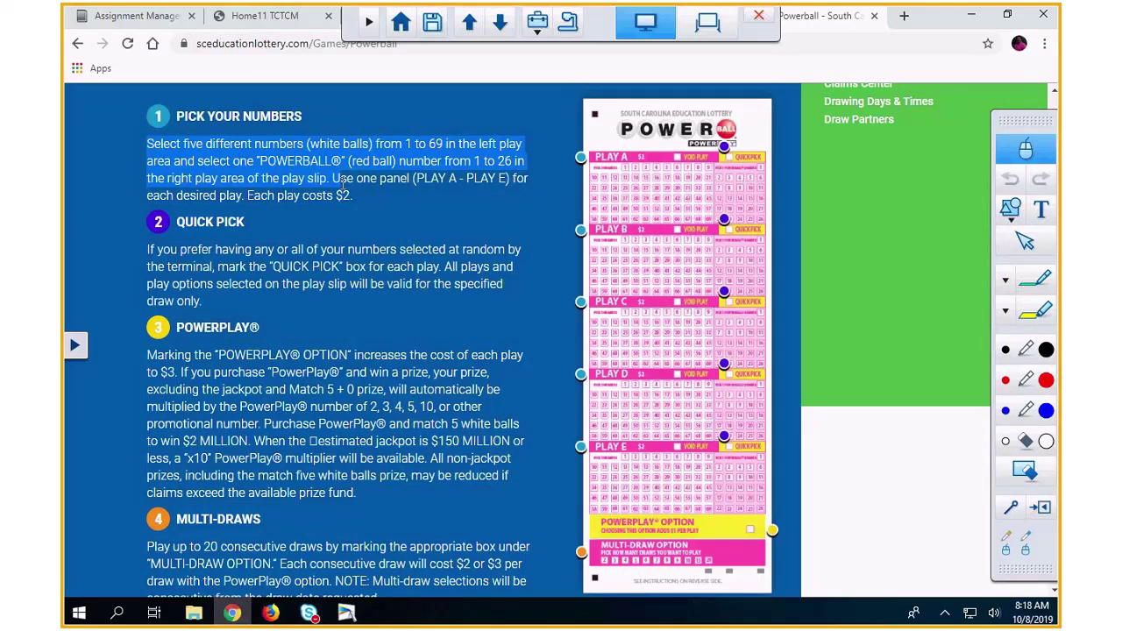
right_click(258, 163)
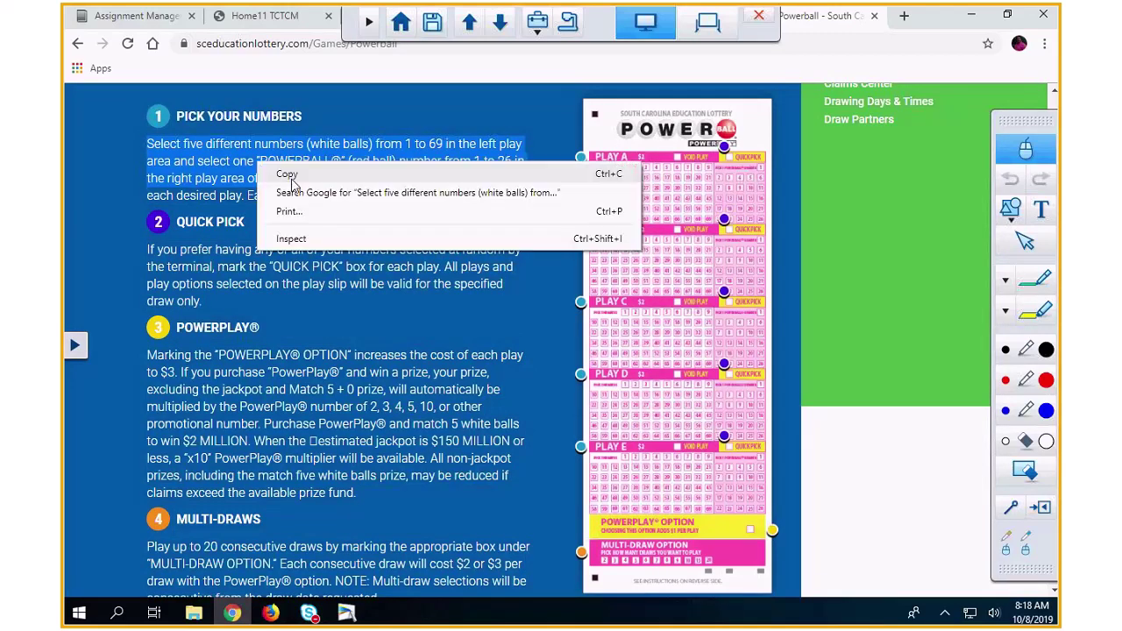
left_click(289, 175)
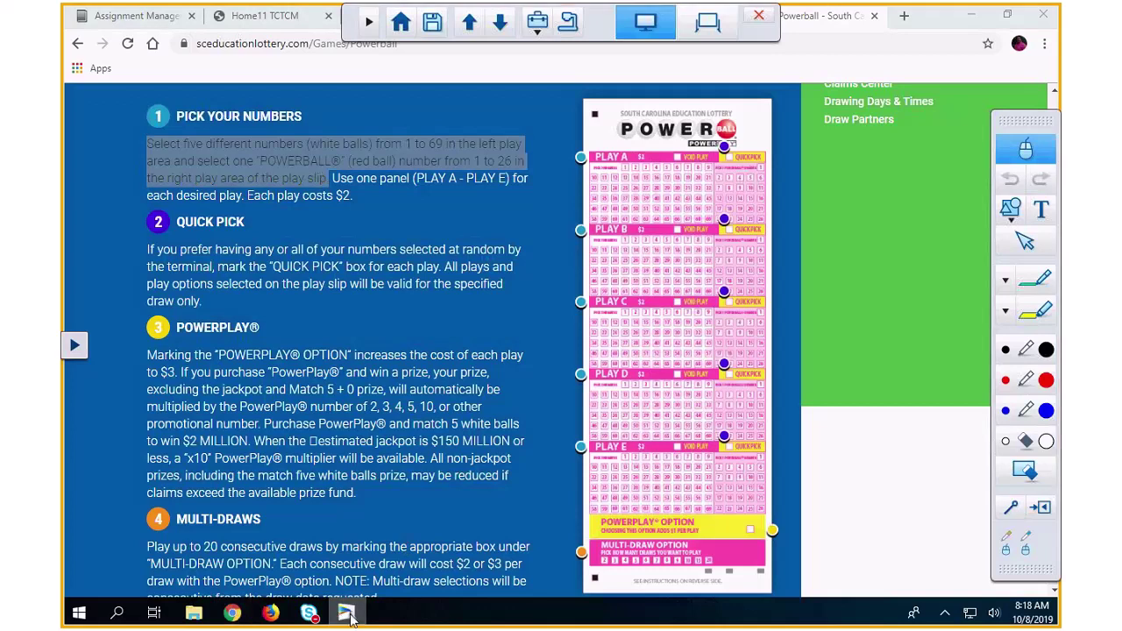
Switch back to Easy Interactive Tools in whiteboard mode and paste the copied Powerball text onto the blank page.
left_click(346, 613)
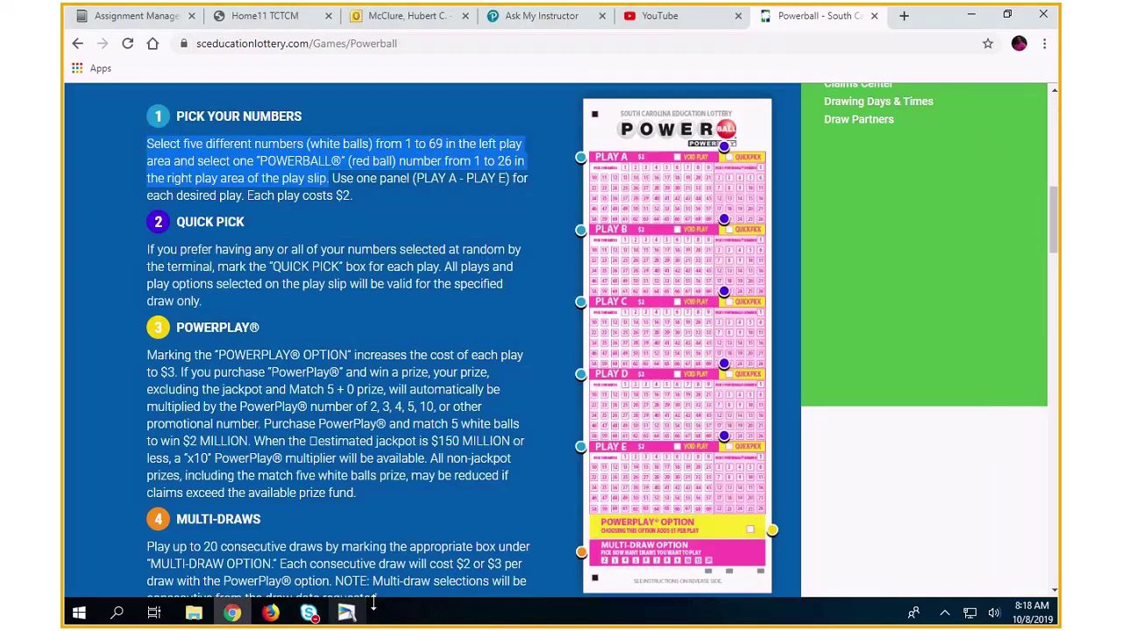
left_click(346, 613)
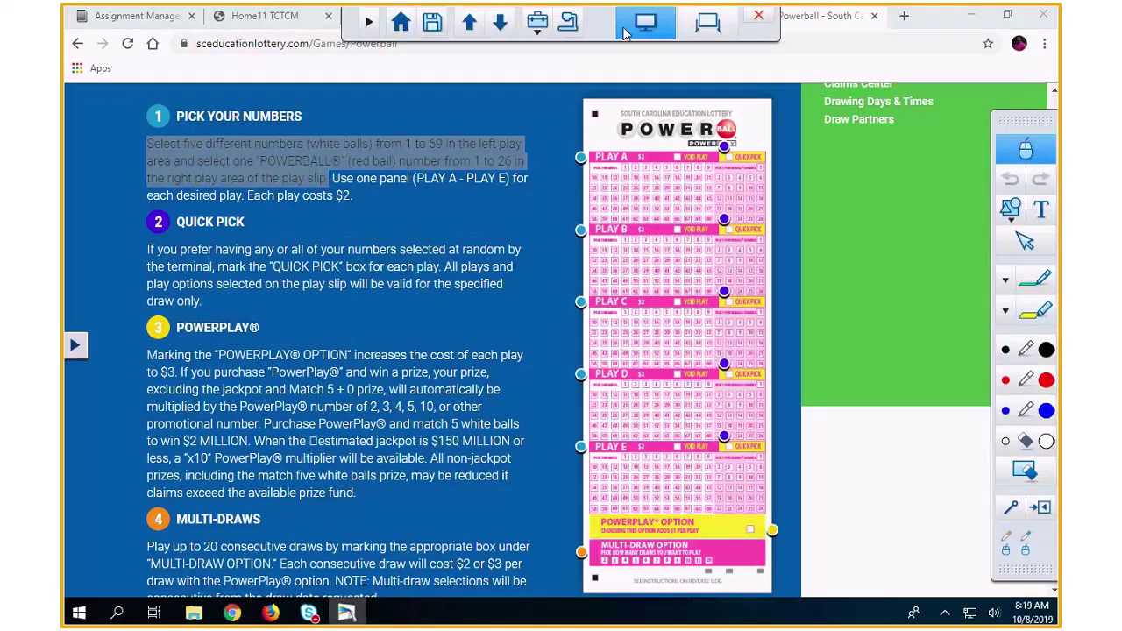
left_click(708, 21)
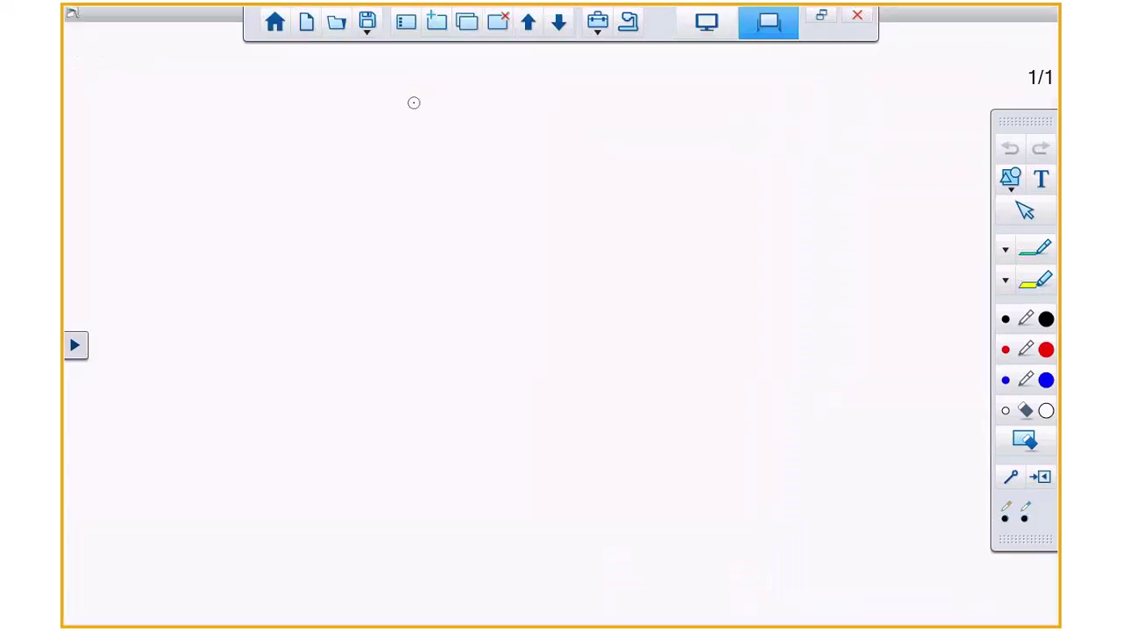
left_click(597, 22)
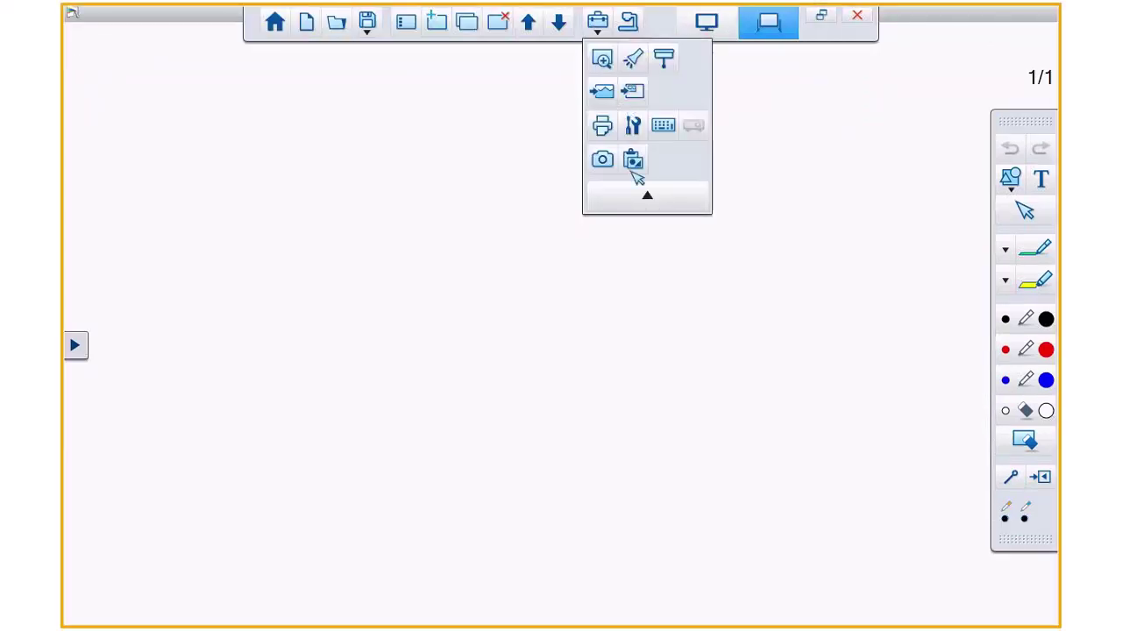
left_click(634, 159)
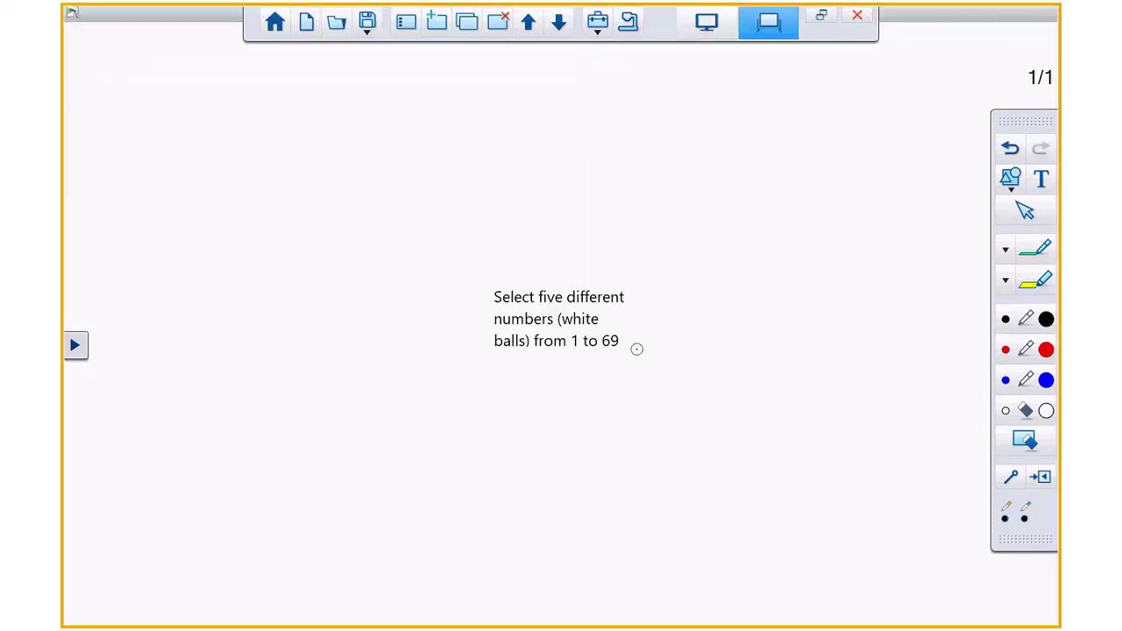
Widen the pasted text box so the full sentence fits on three lines, and move it to the page's upper-left corner.
left_click(1020, 213)
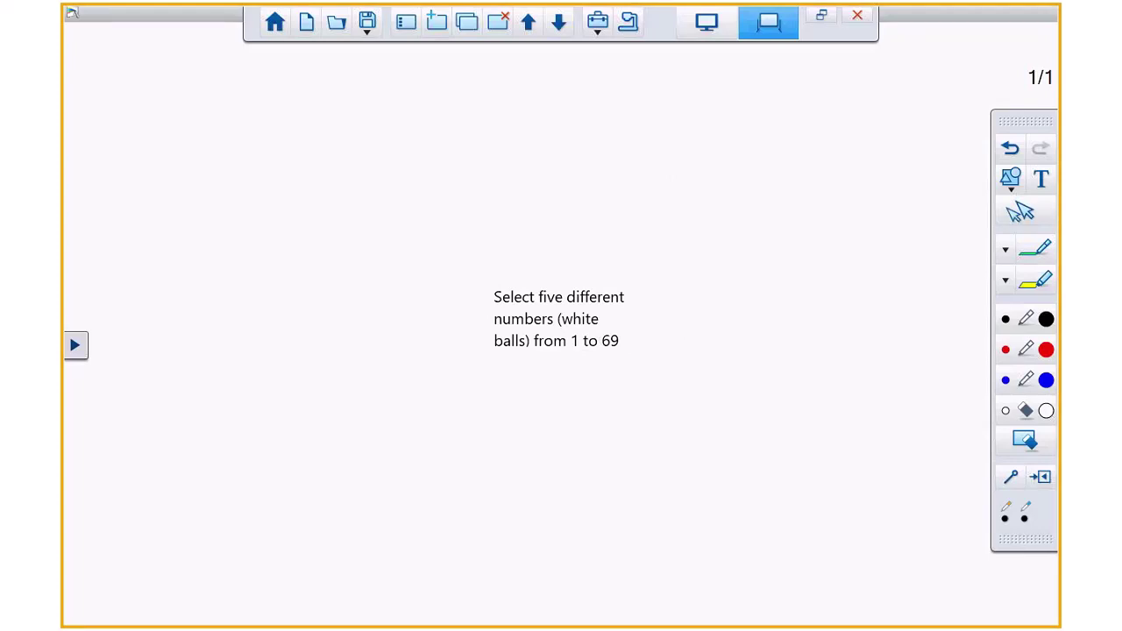
left_click(603, 343)
left_click_drag(638, 356, 707, 541)
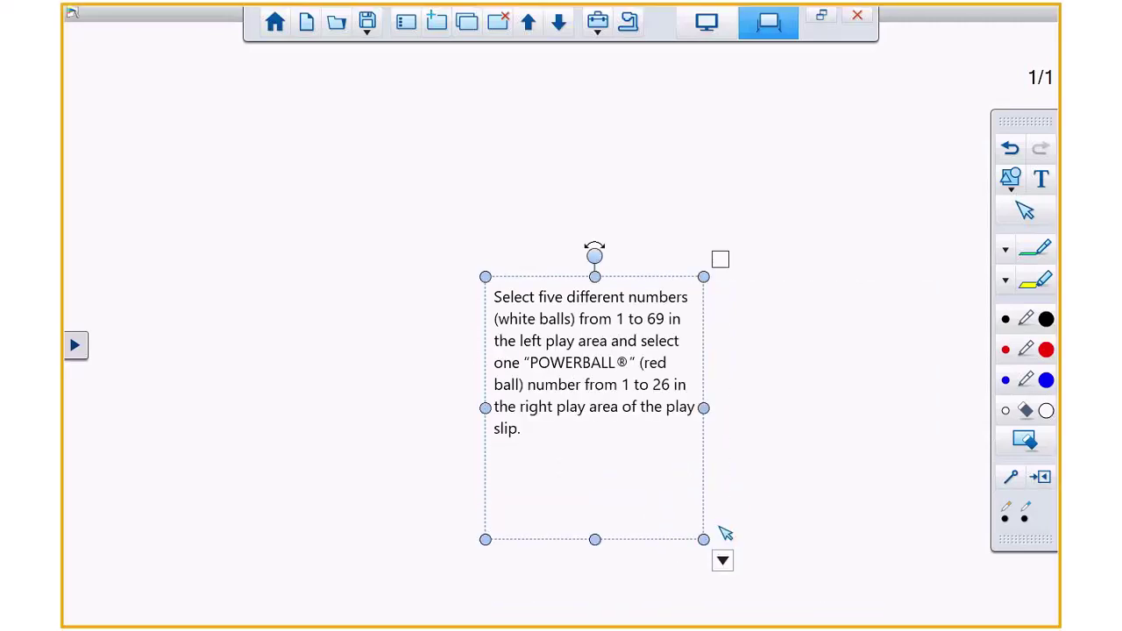
left_click_drag(707, 544, 954, 454)
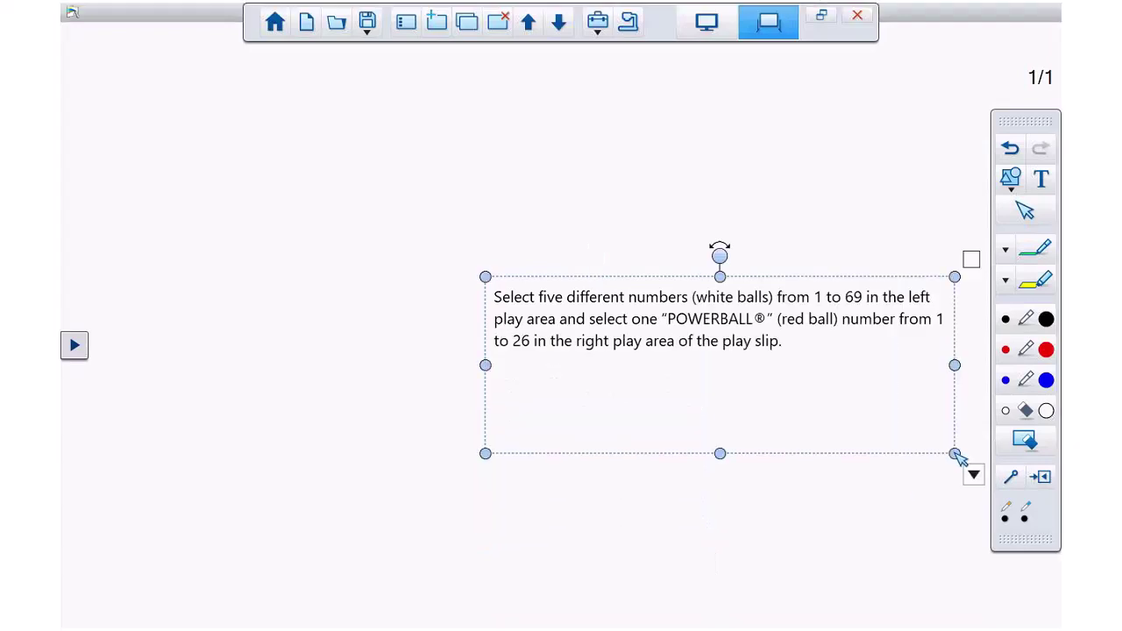
left_click_drag(721, 456, 727, 362)
left_click_drag(682, 300, 287, 81)
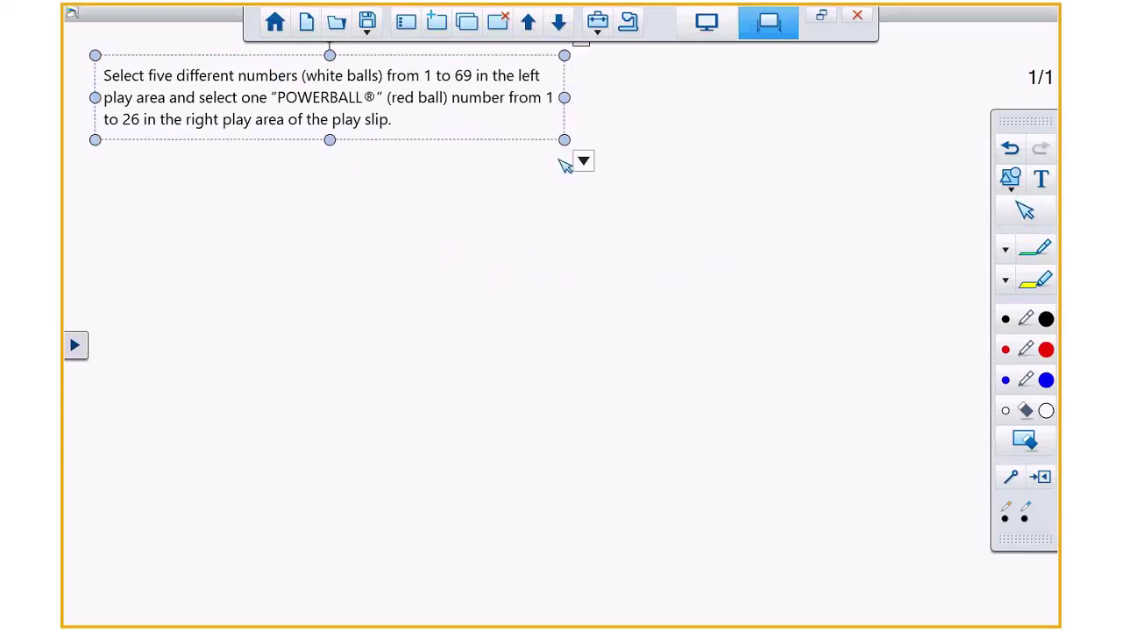
left_click_drag(567, 141, 667, 194)
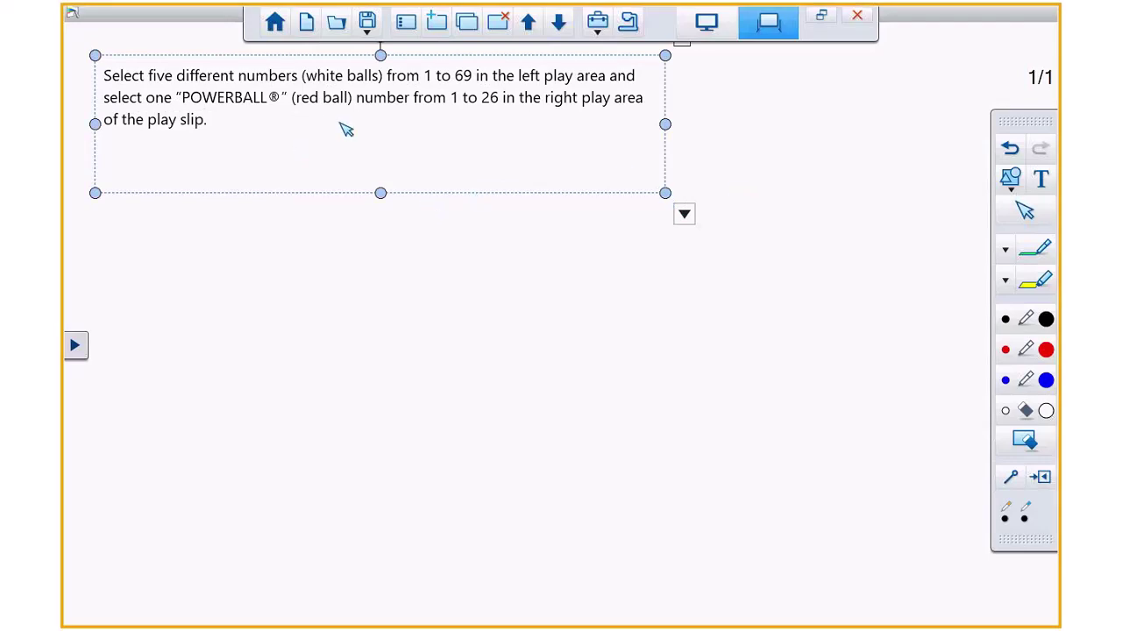
left_click(454, 166)
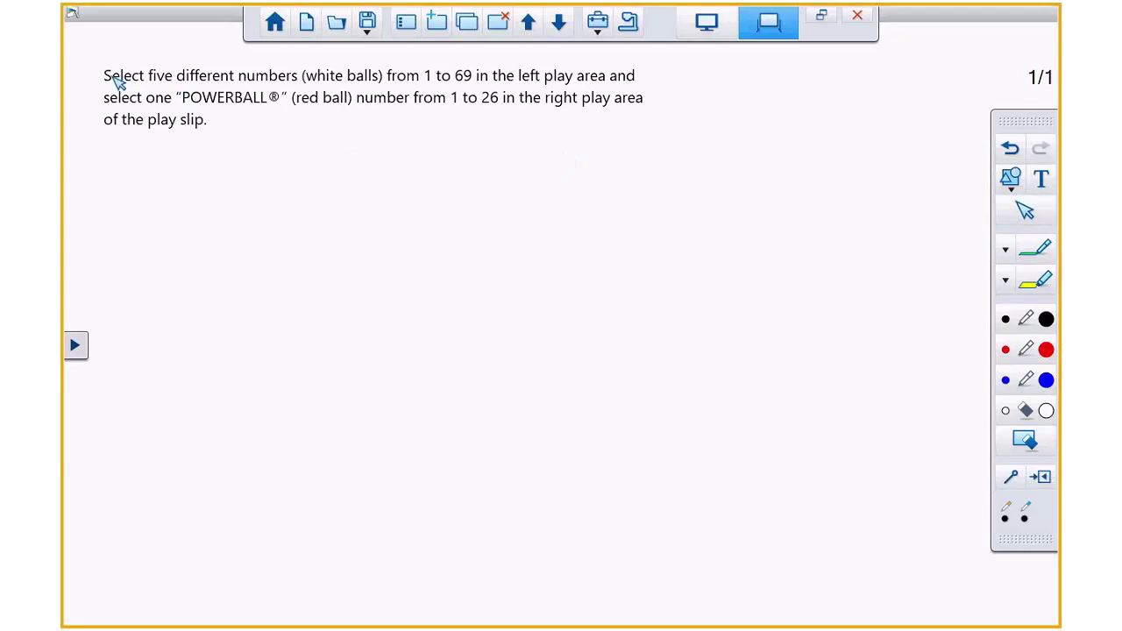
mouse_move(120, 81)
left_mouse_down()
mouse_move(208, 82)
mouse_move(103, 77)
left_mouse_up()
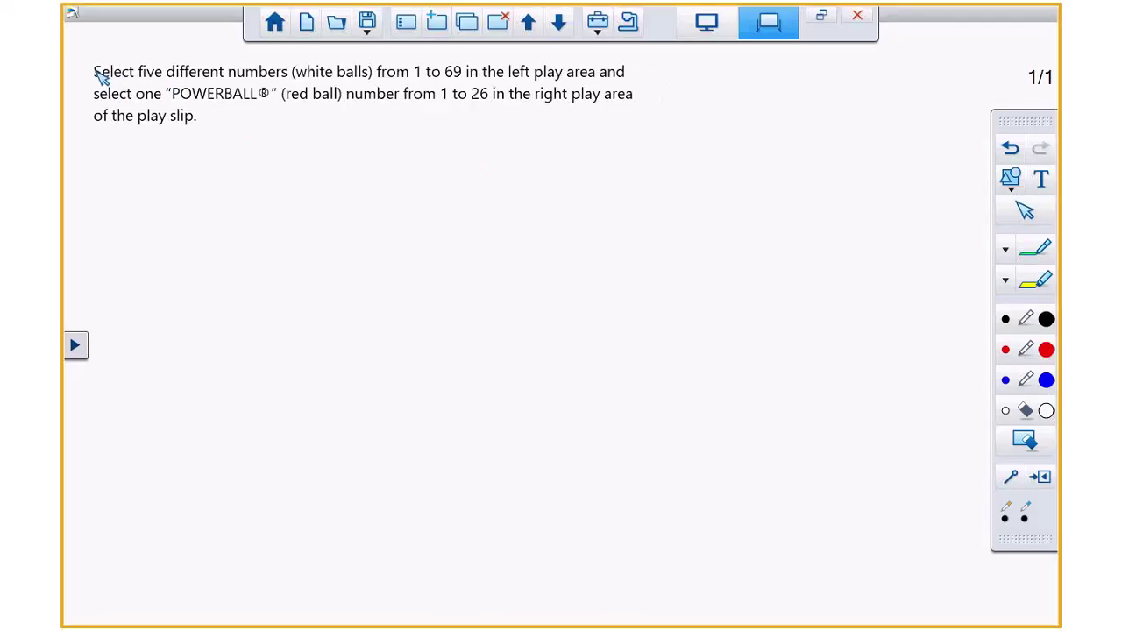
left_click(623, 156)
Set the font size of the entire Powerball text to 26, closing the on-screen keyboard.
left_click(83, 71)
left_click(89, 70)
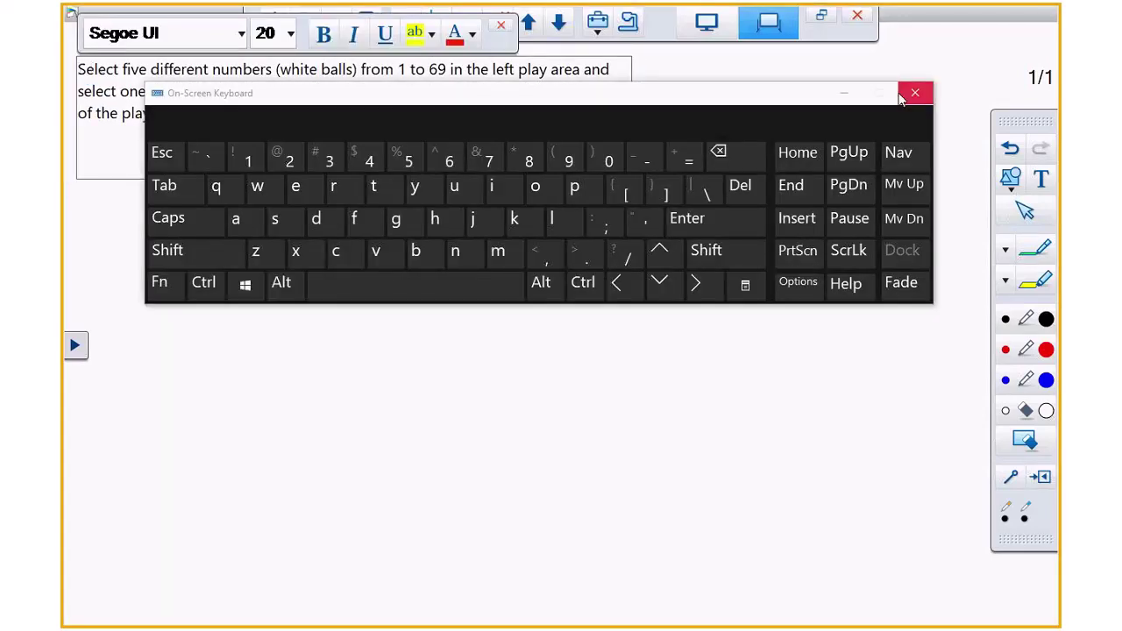
left_click(914, 93)
left_click_drag(198, 115, 64, 69)
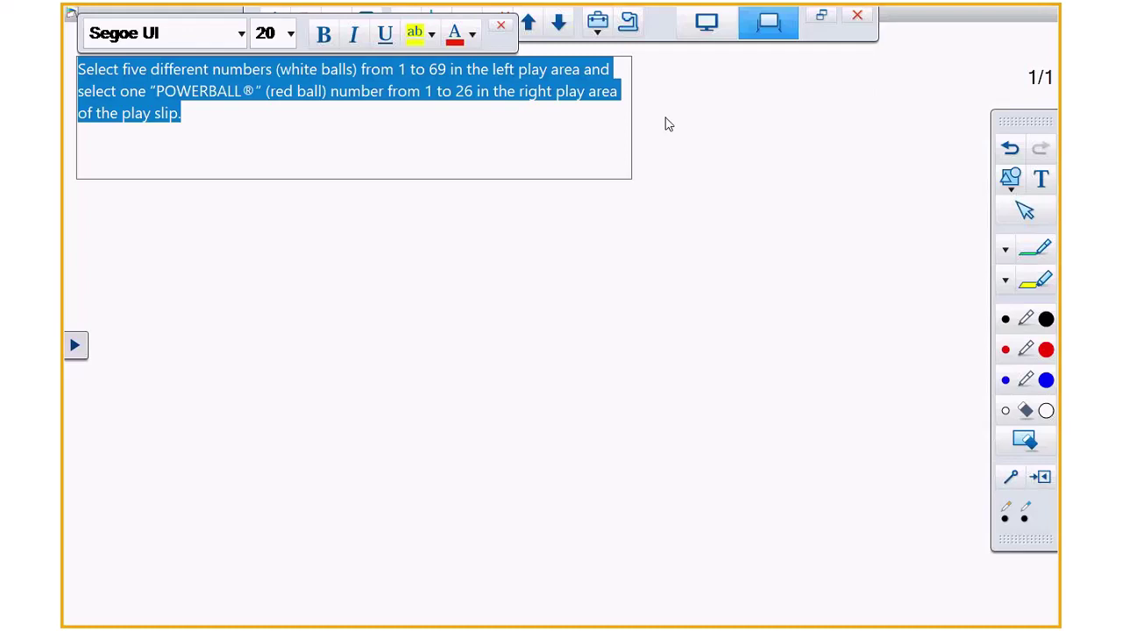
left_click(290, 37)
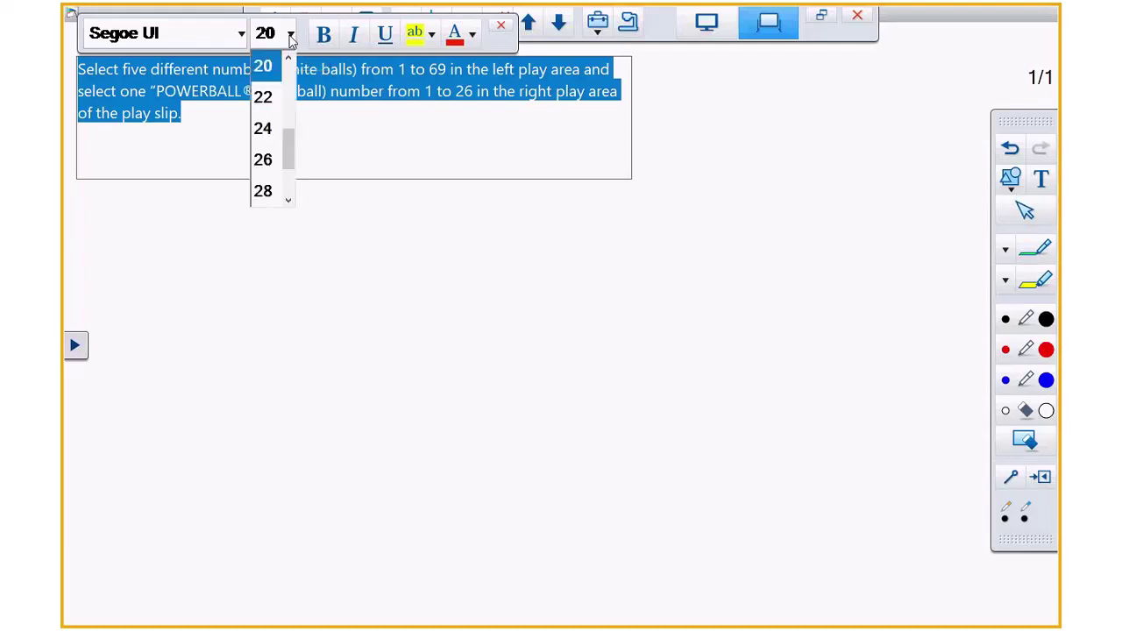
left_click(263, 160)
left_click(784, 161)
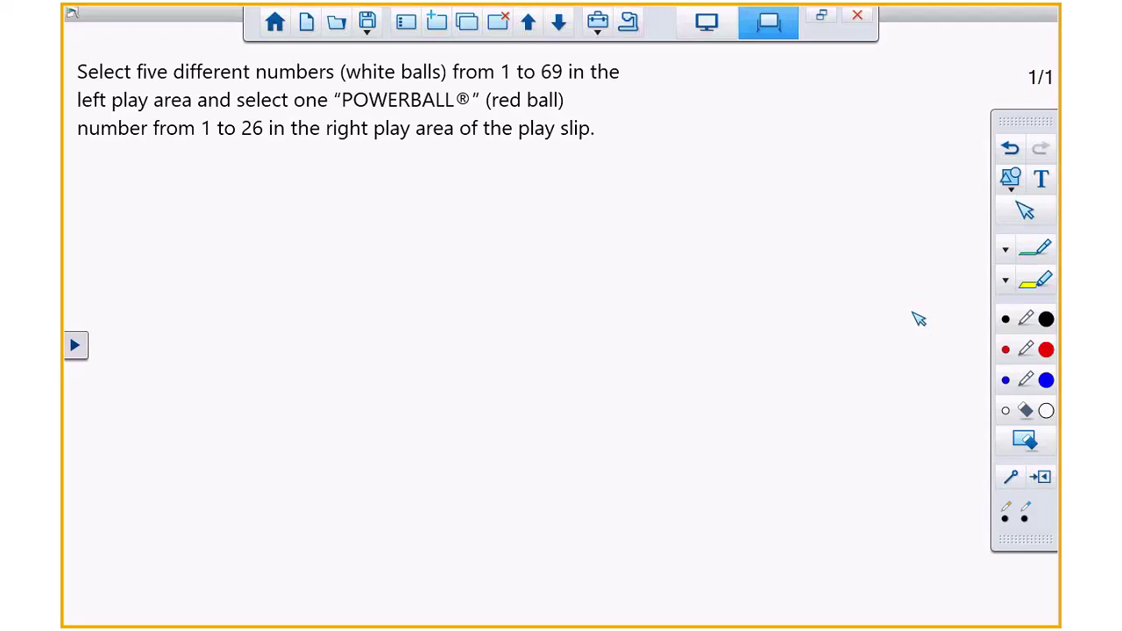
In red pen, write a circled 1 with "Comb" beside the problem statement and a crossed-out "order" beneath it.
left_click(1009, 351)
mouse_move(750, 100)
left_mouse_down()
mouse_move(751, 116)
mouse_move(735, 107)
mouse_move(752, 92)
mouse_move(749, 123)
mouse_move(734, 119)
mouse_move(747, 91)
mouse_move(792, 130)
left_mouse_up()
mouse_move(803, 114)
left_mouse_down()
mouse_move(807, 128)
mouse_move(815, 119)
mouse_move(847, 130)
left_mouse_up()
left_click_drag(804, 161, 849, 180)
left_click_drag(859, 162, 875, 172)
mouse_move(879, 175)
left_mouse_down()
mouse_move(894, 158)
mouse_move(804, 193)
left_mouse_up()
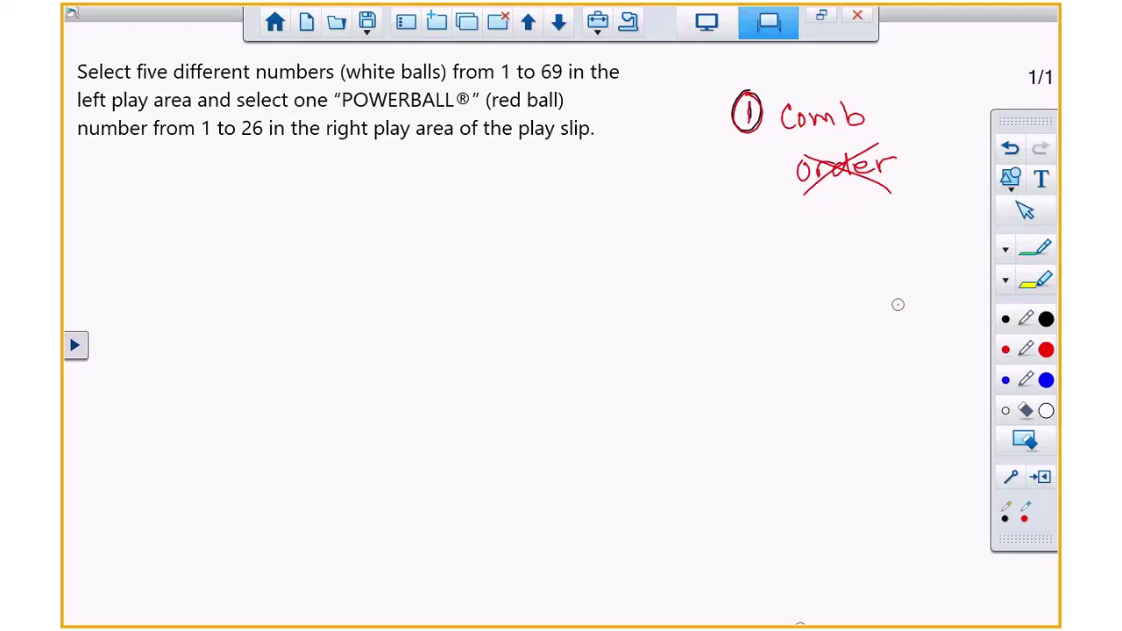
Below the first note, write a circled 2 with "Wording of question" and the quoted word "win" in red.
mouse_move(746, 239)
left_mouse_down()
mouse_move(757, 254)
mouse_move(738, 254)
mouse_move(753, 232)
mouse_move(832, 255)
mouse_move(903, 250)
mouse_move(925, 281)
left_mouse_up()
mouse_move(831, 276)
left_mouse_down()
mouse_move(825, 283)
mouse_move(840, 290)
left_mouse_up()
left_click_drag(835, 279, 853, 277)
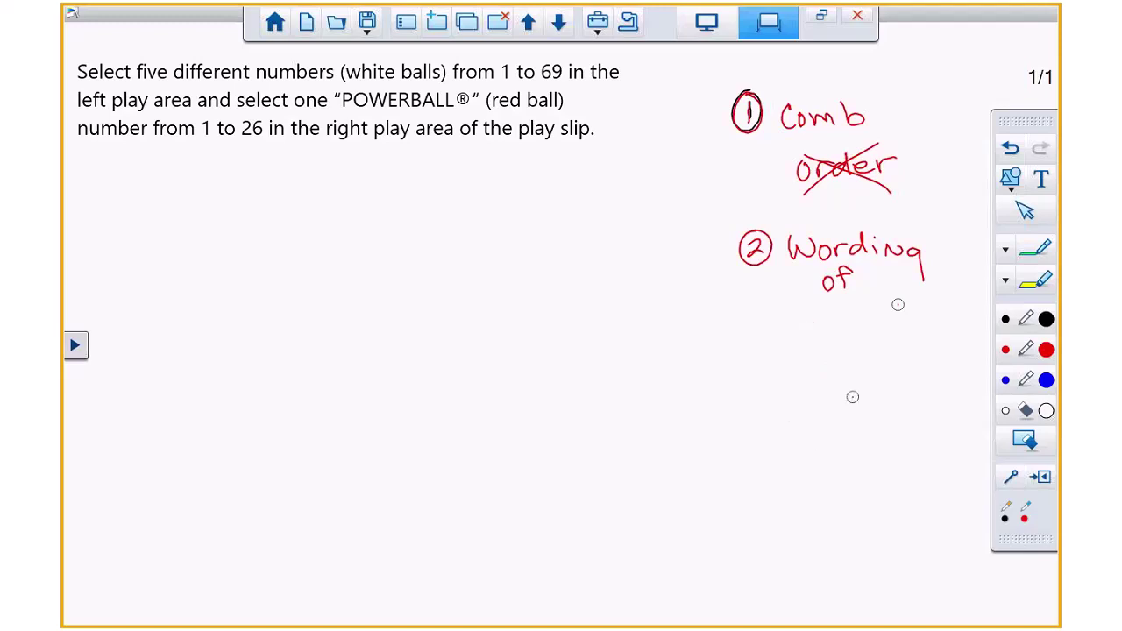
left_click_drag(814, 312, 813, 344)
mouse_move(825, 311)
left_mouse_down()
mouse_move(883, 330)
mouse_move(934, 328)
left_mouse_up()
left_click_drag(834, 354, 838, 358)
mouse_move(844, 355)
left_mouse_down()
mouse_move(863, 376)
mouse_move(877, 358)
mouse_move(885, 376)
mouse_move(908, 376)
mouse_move(915, 358)
left_mouse_up()
Draw a curved red arrow from "win" and write "Assuming you're buying a ticket" at its end.
left_click_drag(847, 379, 833, 427)
mouse_move(816, 419)
left_mouse_down()
mouse_move(821, 438)
mouse_move(855, 425)
left_mouse_up()
mouse_move(872, 419)
left_mouse_down()
mouse_move(876, 432)
mouse_move(926, 417)
mouse_move(949, 430)
left_mouse_up()
left_click_drag(964, 421, 958, 443)
mouse_move(877, 449)
left_mouse_down()
mouse_move(884, 474)
mouse_move(889, 458)
mouse_move(931, 456)
mouse_move(947, 470)
left_mouse_up()
left_click_drag(923, 444, 921, 450)
mouse_move(851, 474)
left_mouse_down()
mouse_move(854, 498)
mouse_move(902, 501)
mouse_move(895, 532)
left_mouse_up()
left_click_drag(915, 489, 955, 519)
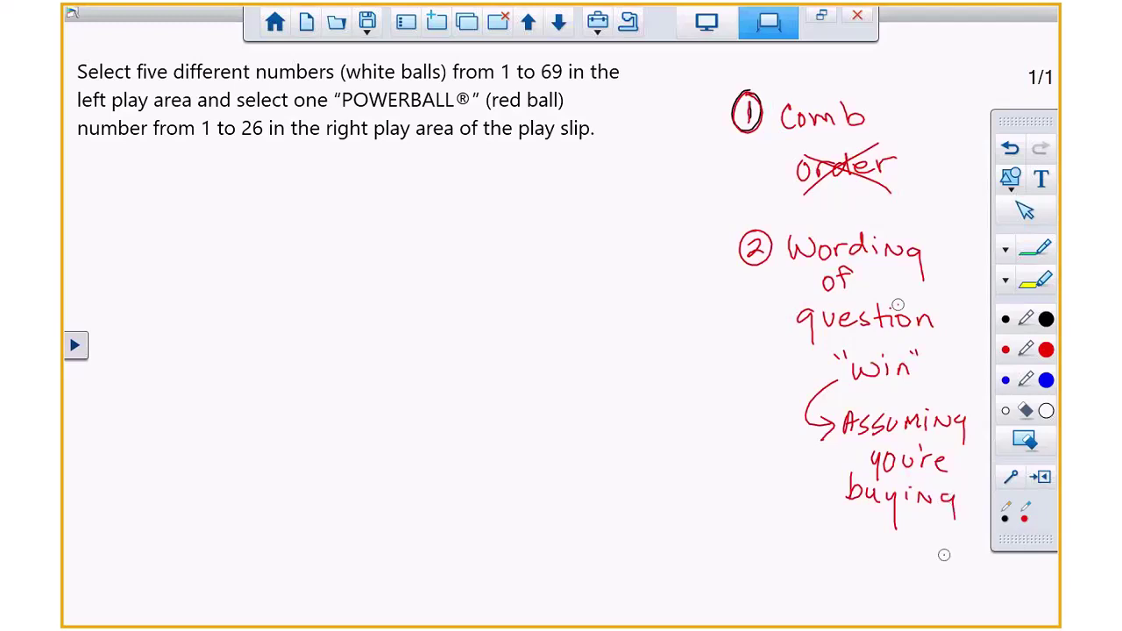
mouse_move(858, 540)
left_mouse_down()
mouse_move(903, 548)
mouse_move(919, 531)
left_mouse_up()
left_click_drag(926, 526, 926, 544)
mouse_move(940, 530)
left_mouse_down()
mouse_move(933, 544)
mouse_move(962, 546)
left_mouse_up()
mouse_move(972, 524)
left_mouse_down()
mouse_move(975, 549)
mouse_move(980, 531)
left_mouse_up()
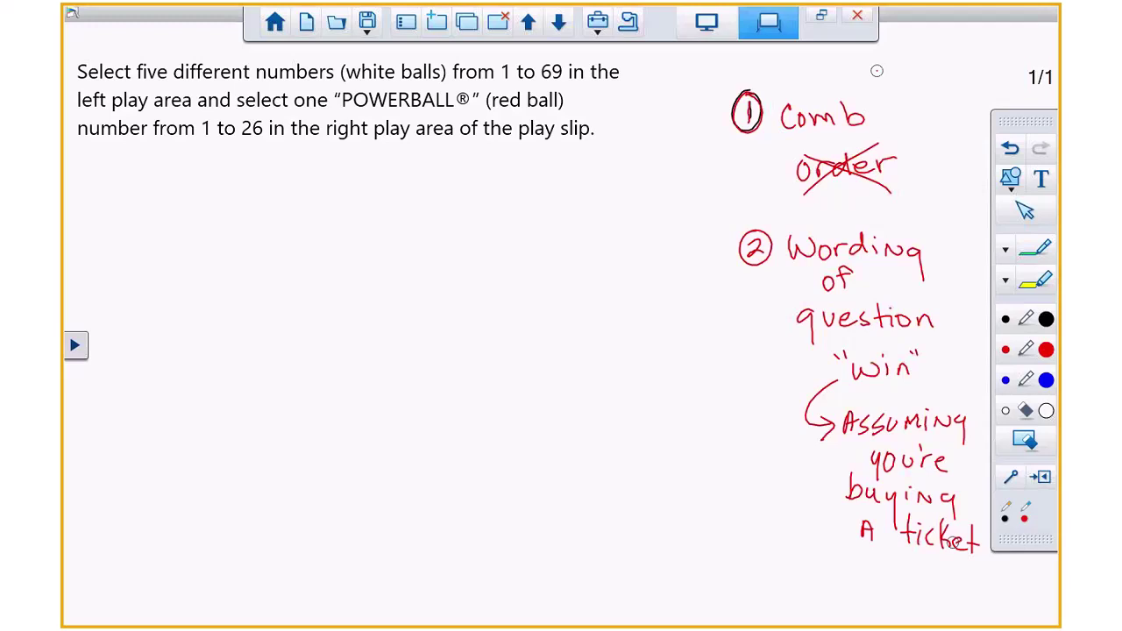
Turn the "A" before "ticket" into an @ sign and write "least 1" slanting below it.
mouse_move(865, 538)
left_mouse_down()
mouse_move(852, 537)
mouse_move(875, 522)
mouse_move(863, 549)
mouse_move(880, 568)
mouse_move(909, 572)
mouse_move(912, 591)
left_mouse_up()
left_click_drag(905, 583, 921, 584)
left_click_drag(931, 575, 919, 601)
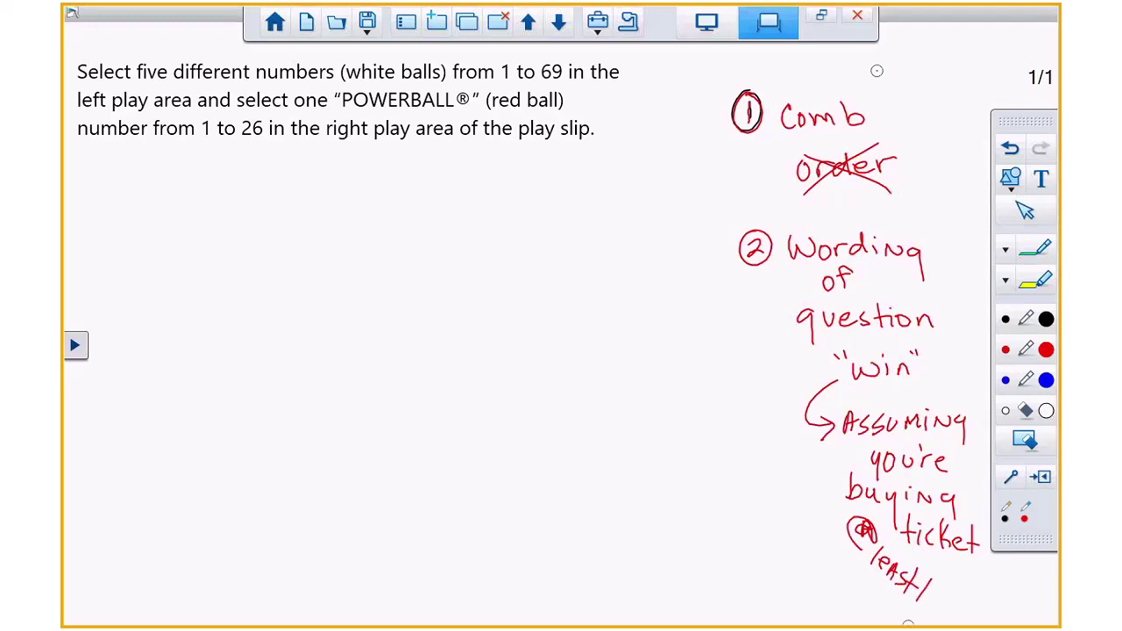
Write "1 ticket" in red below the problem statement as a numerator over a long horizontal line.
left_click_drag(267, 184, 268, 224)
left_click_drag(149, 255, 452, 244)
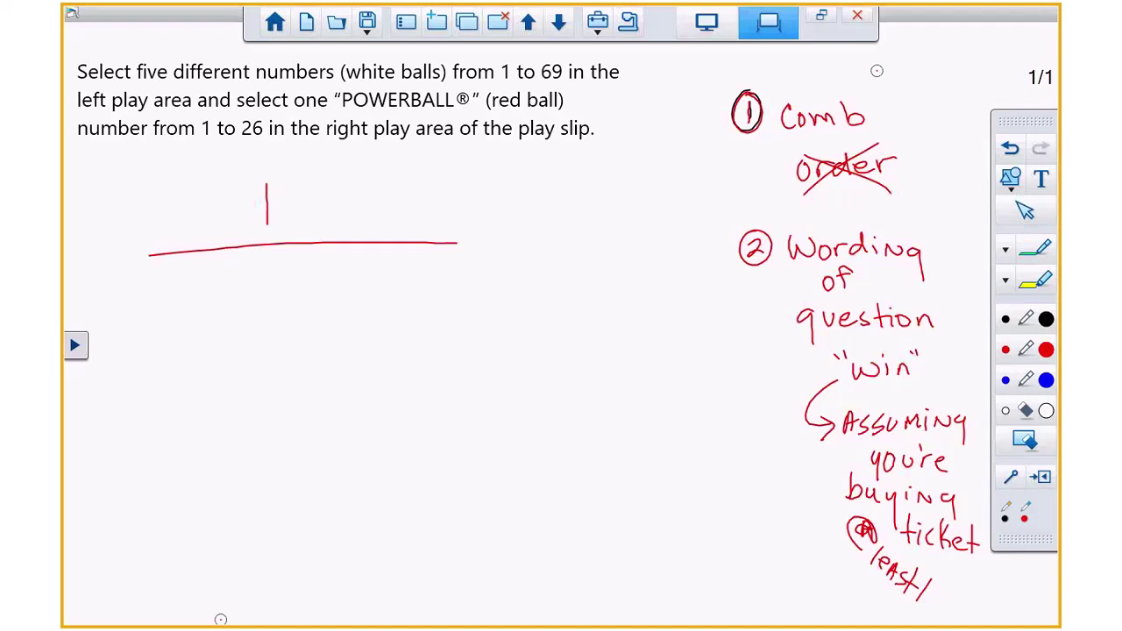
mouse_move(314, 185)
left_mouse_down()
mouse_move(313, 215)
mouse_move(323, 198)
mouse_move(331, 214)
mouse_move(367, 214)
left_mouse_up()
mouse_move(379, 196)
left_mouse_down()
mouse_move(380, 213)
mouse_move(398, 211)
left_mouse_up()
left_click_drag(415, 191, 415, 216)
left_click_drag(405, 203, 427, 201)
Write the note "assuming bought 1 ticket" with an arrow pointing to the 1, and outline the note with a cloud.
left_click_drag(145, 182, 164, 190)
left_click_drag(181, 181, 210, 191)
left_click_drag(214, 184, 227, 191)
left_click_drag(235, 182, 230, 198)
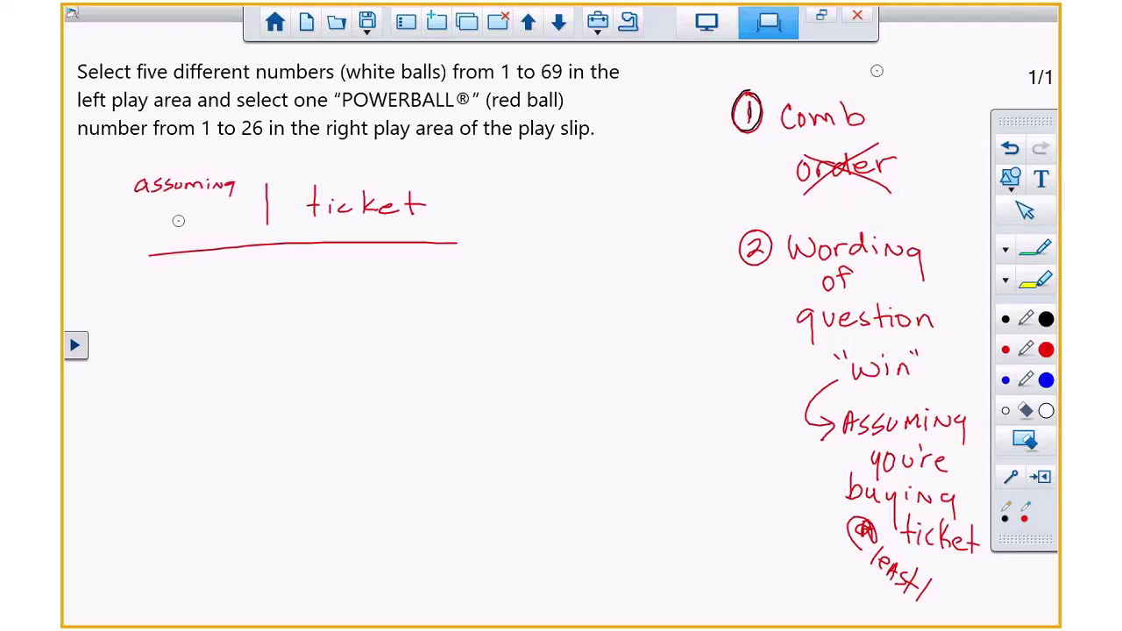
left_click_drag(144, 200, 151, 214)
left_click_drag(160, 207, 162, 207)
left_click_drag(169, 203, 180, 226)
left_click_drag(193, 194, 203, 212)
left_click_drag(211, 195, 211, 211)
left_click_drag(206, 201, 217, 201)
mouse_move(138, 222)
left_mouse_down()
mouse_move(138, 237)
mouse_move(162, 237)
left_mouse_up()
left_click_drag(154, 230, 172, 235)
mouse_move(186, 226)
left_mouse_down()
mouse_move(180, 235)
mouse_move(200, 235)
left_mouse_up()
left_click_drag(205, 228, 218, 231)
left_click_drag(213, 221, 251, 207)
left_click_drag(245, 201, 246, 213)
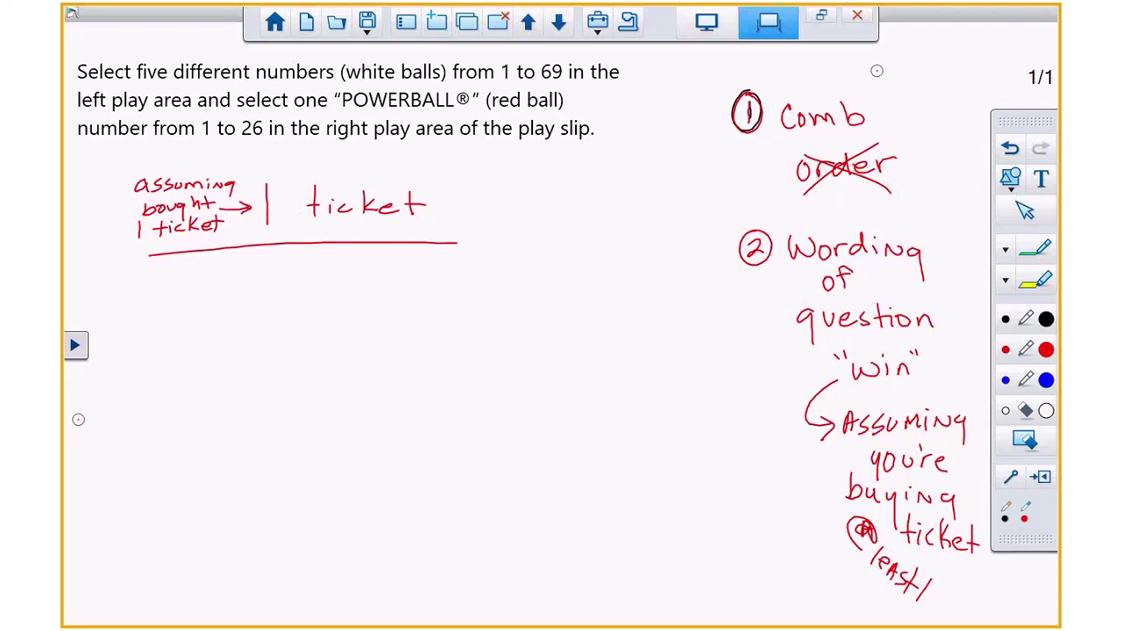
left_click(74, 345)
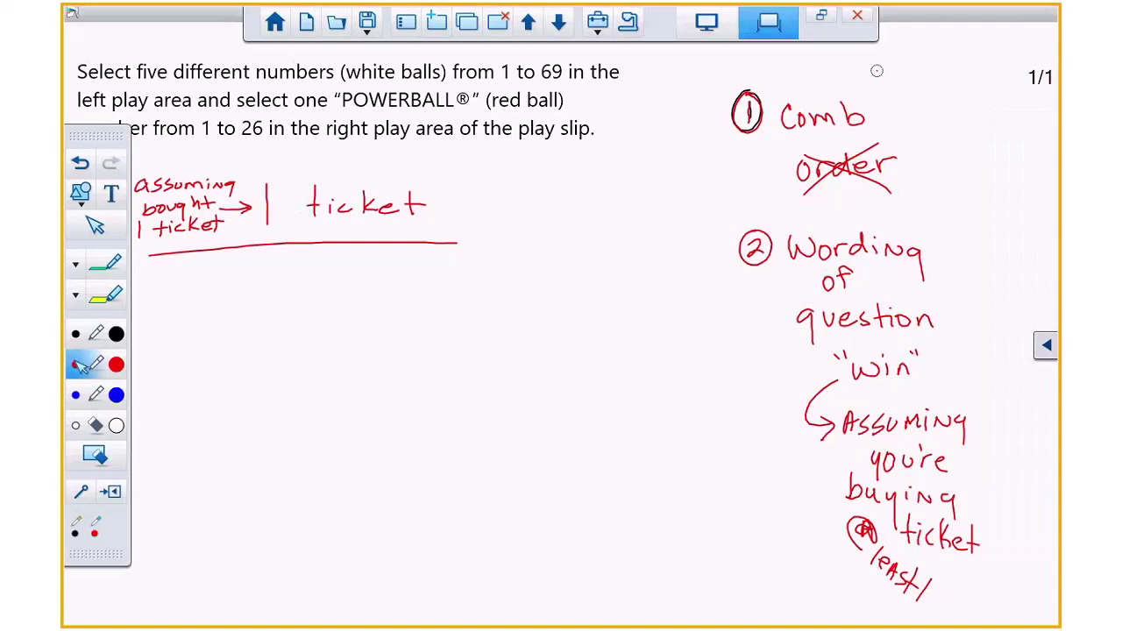
mouse_move(188, 170)
left_mouse_down()
mouse_move(129, 179)
mouse_move(151, 251)
mouse_move(228, 238)
mouse_move(193, 164)
left_mouse_up()
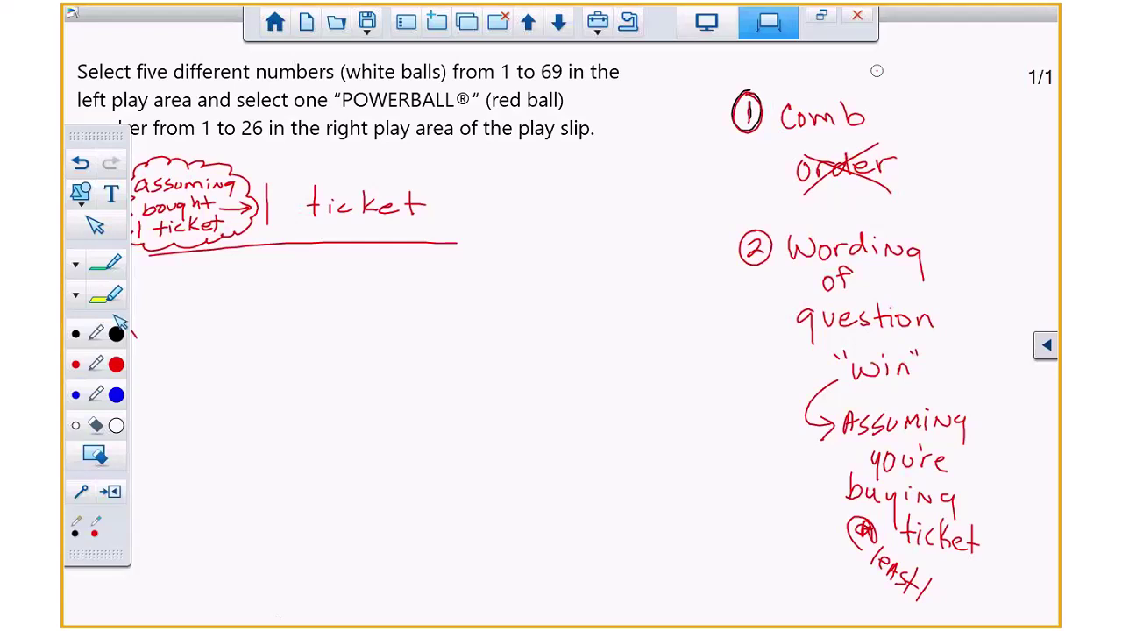
In black pen, write "P(5) And * P(1)" under the red line, with a double underline below the asterisk.
left_click(76, 337)
mouse_move(172, 279)
left_mouse_down()
mouse_move(172, 308)
mouse_move(175, 294)
mouse_move(196, 312)
mouse_move(226, 277)
mouse_move(231, 310)
mouse_move(290, 316)
left_mouse_up()
mouse_move(271, 322)
left_mouse_down()
mouse_move(290, 322)
mouse_move(330, 274)
mouse_move(356, 305)
left_mouse_up()
left_click_drag(383, 271, 384, 300)
left_click_drag(401, 268, 405, 307)
left_click_drag(274, 275, 279, 281)
left_click_drag(269, 276, 278, 277)
left_click_drag(282, 282, 305, 282)
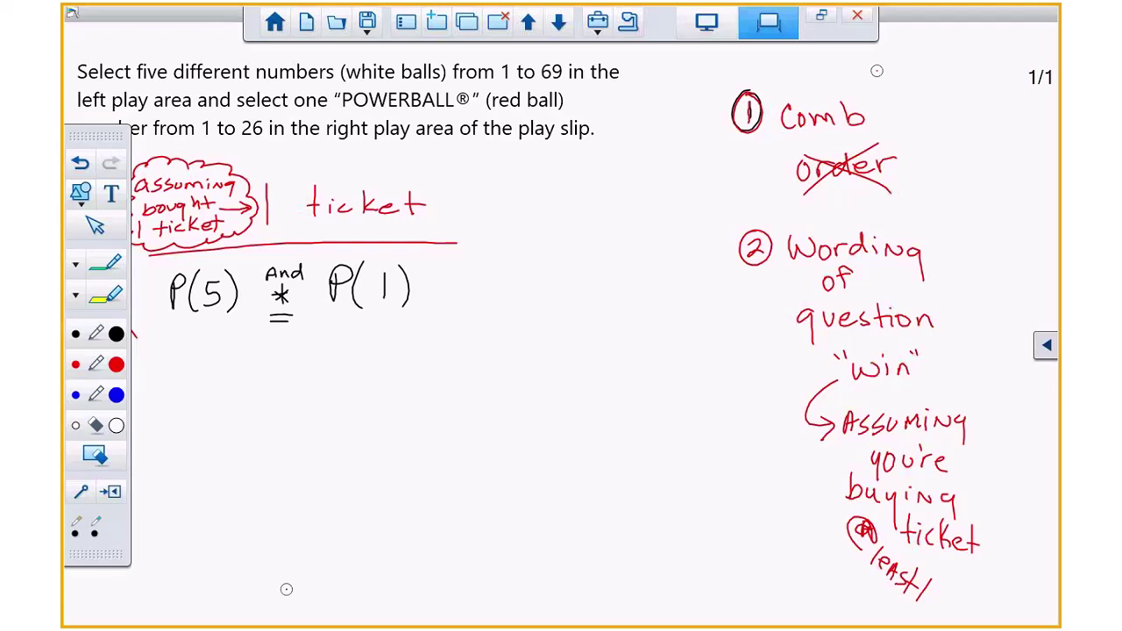
Write a fraction with 1 over the product of two parenthesized combination symbols, (C) * (C).
left_click_drag(286, 367, 286, 382)
left_click_drag(200, 404, 419, 408)
left_click_drag(295, 427, 293, 496)
left_click_drag(208, 427, 208, 498)
mouse_move(331, 447)
left_mouse_down()
mouse_move(321, 480)
mouse_move(322, 468)
mouse_move(340, 474)
left_mouse_up()
left_click_drag(377, 428, 379, 497)
left_click_drag(477, 431, 493, 505)
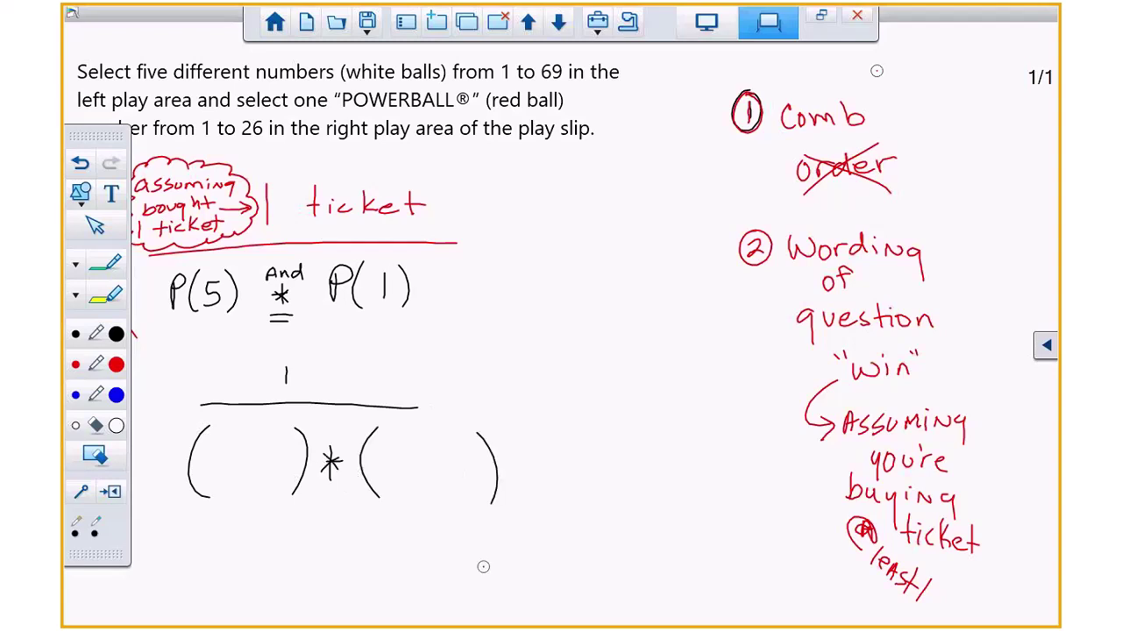
left_click_drag(261, 444, 261, 481)
mouse_move(433, 448)
left_mouse_down()
mouse_move(409, 456)
mouse_move(433, 482)
left_mouse_up()
Write "n=69" and "r=5" under P(5), and underline the 5.
left_click_drag(154, 338, 173, 328)
left_click_drag(164, 335, 175, 335)
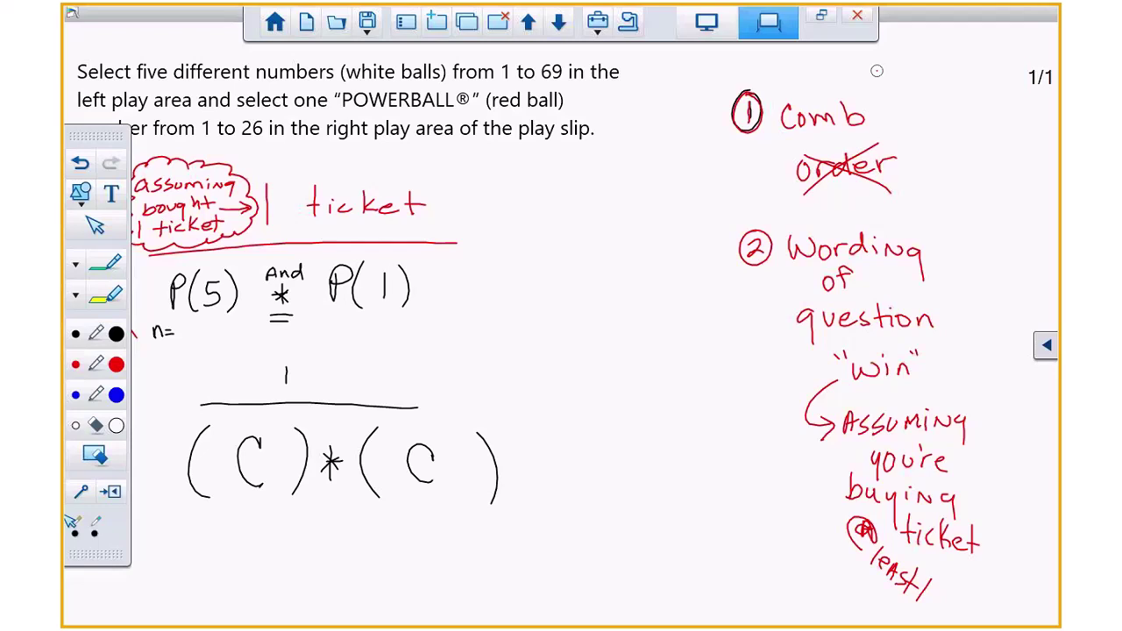
mouse_move(185, 321)
left_mouse_down()
mouse_move(187, 341)
mouse_move(202, 342)
left_mouse_up()
left_click_drag(155, 355, 180, 358)
left_click_drag(171, 364, 181, 364)
left_click_drag(204, 310, 218, 310)
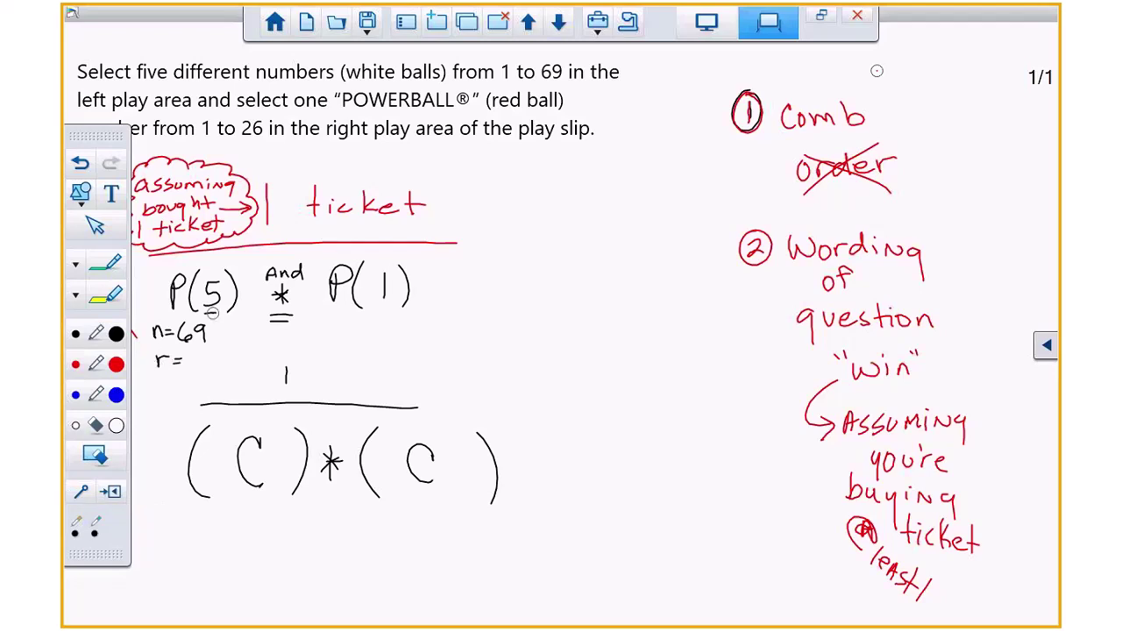
left_click_drag(199, 355, 188, 366)
Write "n=26" and "r=1" under P(1), and add the subscripts 69, 5 and 26, 1 to the two combination symbols.
left_click_drag(344, 342, 357, 342)
left_click_drag(360, 332, 374, 332)
left_click_drag(361, 339, 401, 340)
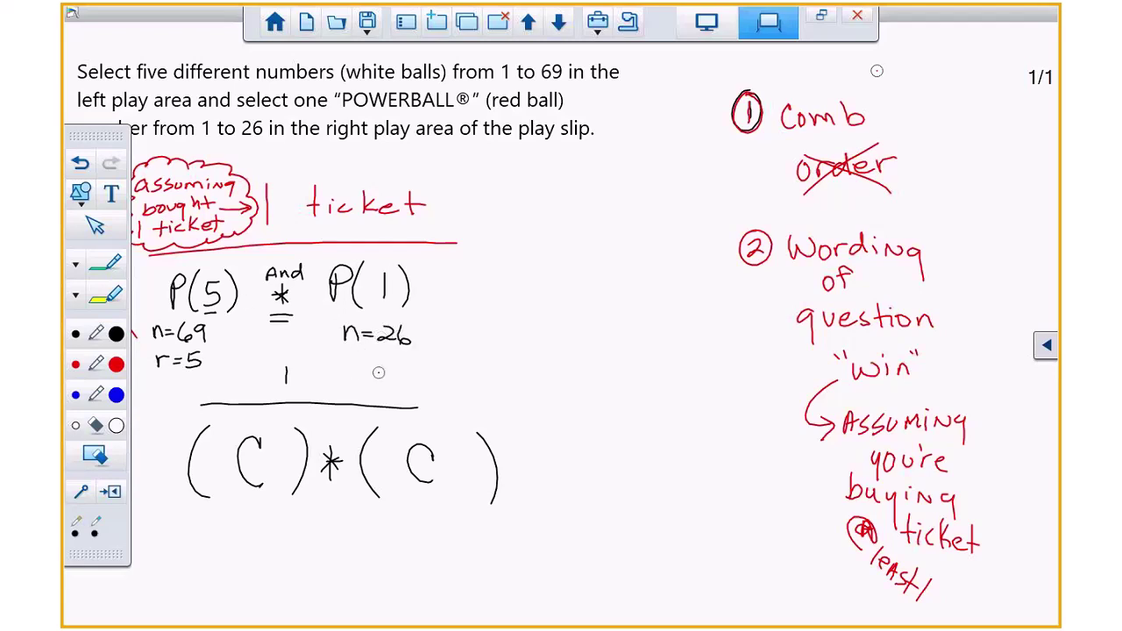
left_click_drag(349, 367, 379, 361)
left_click_drag(370, 366, 388, 369)
left_click_drag(391, 488, 456, 504)
mouse_move(219, 482)
left_mouse_down()
mouse_move(212, 500)
mouse_move(274, 498)
left_mouse_up()
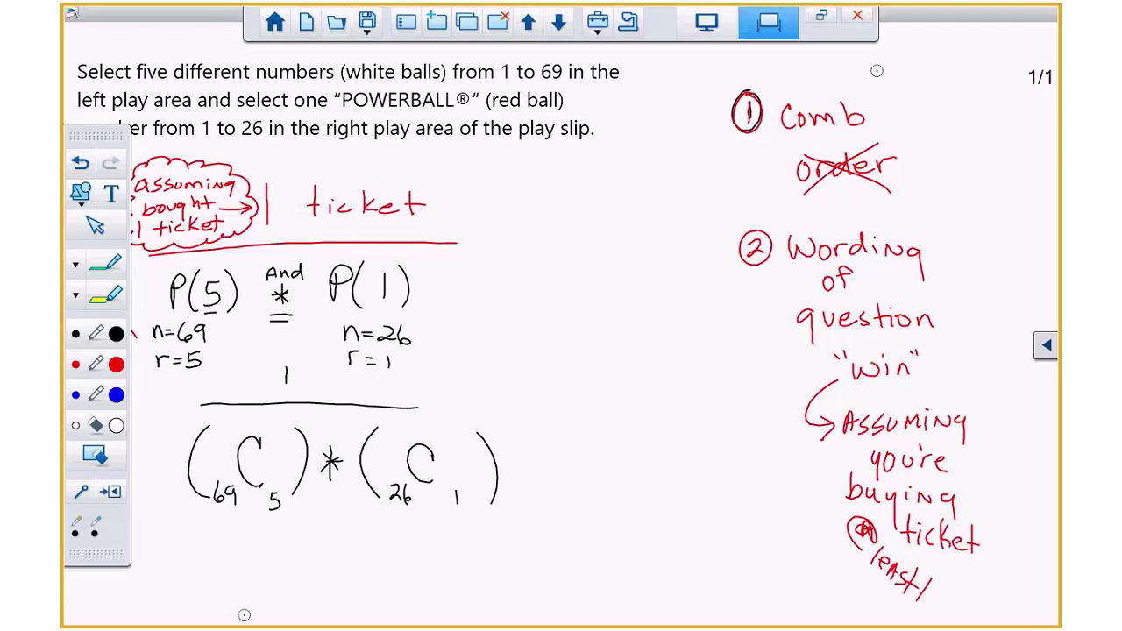
Extend the fraction bar, draw a double arrow after it, and start a new fraction with 1 above a blank denominator.
left_click_drag(503, 404, 526, 403)
left_click_drag(503, 413, 528, 411)
mouse_move(419, 413)
left_mouse_down()
mouse_move(474, 410)
mouse_move(404, 410)
left_mouse_up()
mouse_move(523, 396)
left_mouse_down()
mouse_move(542, 408)
mouse_move(525, 421)
left_mouse_up()
mouse_move(620, 369)
left_mouse_down()
mouse_move(621, 393)
mouse_move(730, 406)
left_mouse_up()
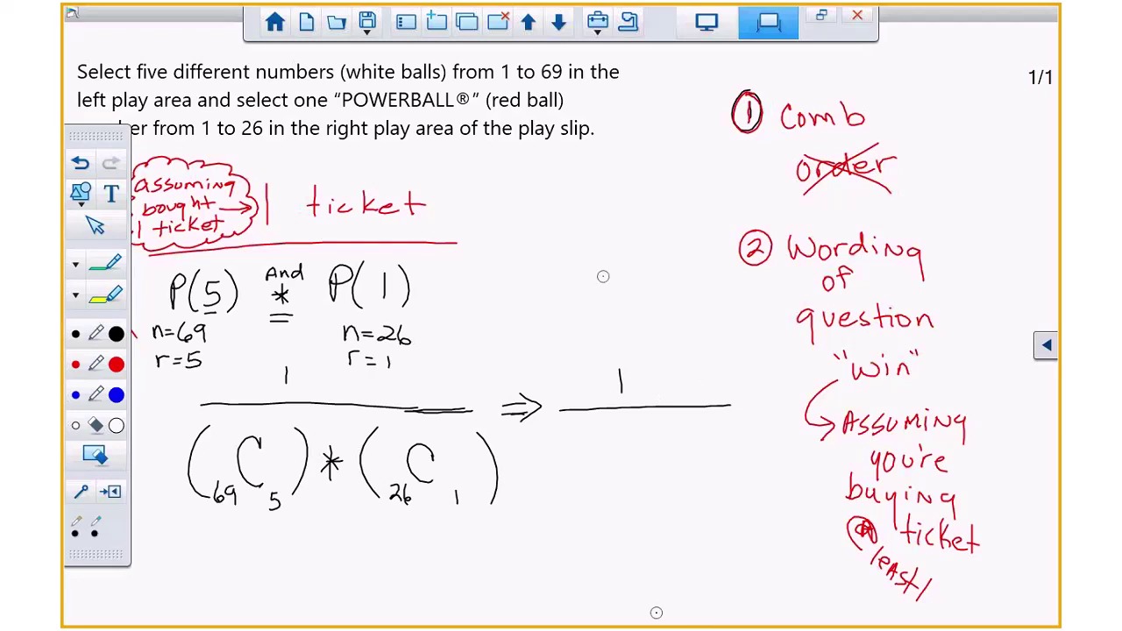
Switch to the desktop with mouse control, declining to clear the screen, and open a blank workbook in Excel.
left_click(1049, 347)
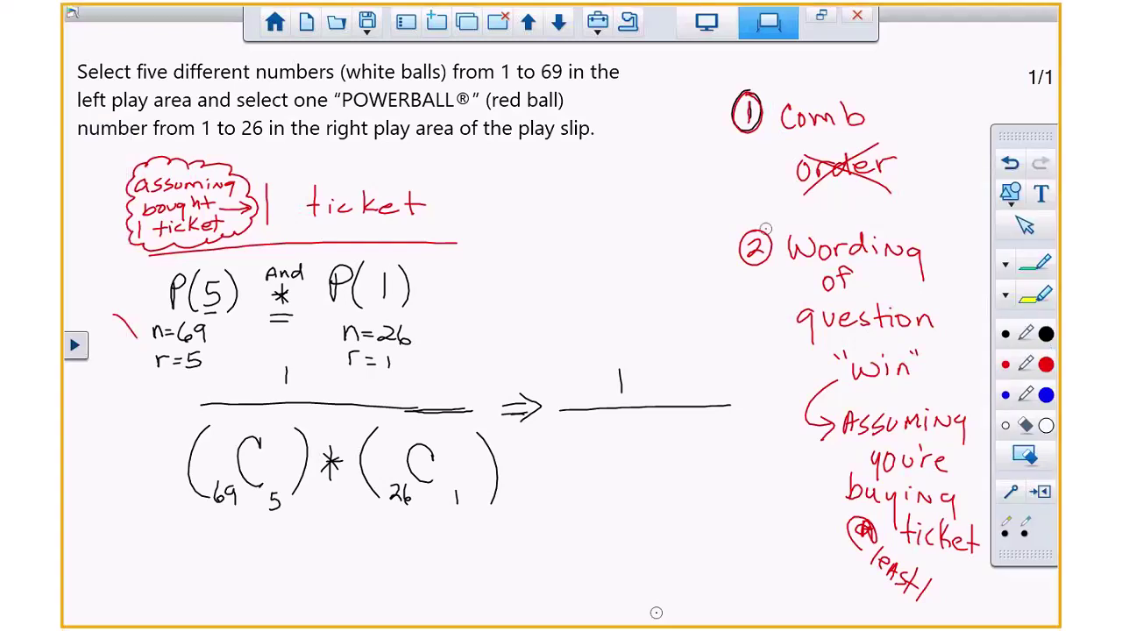
left_click(719, 20)
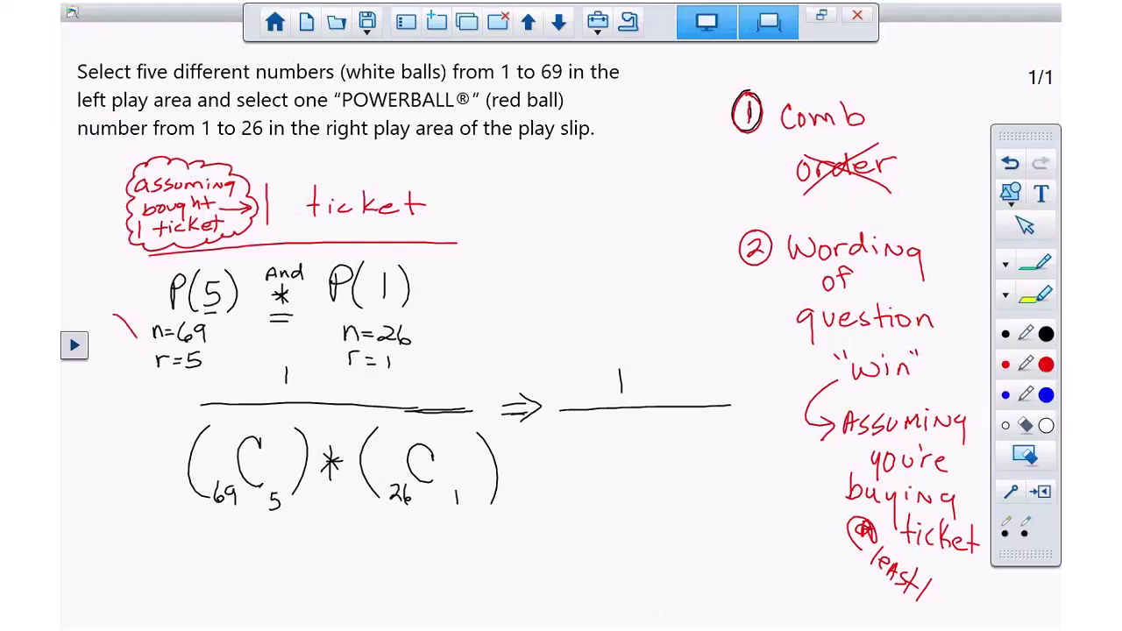
left_click(768, 20)
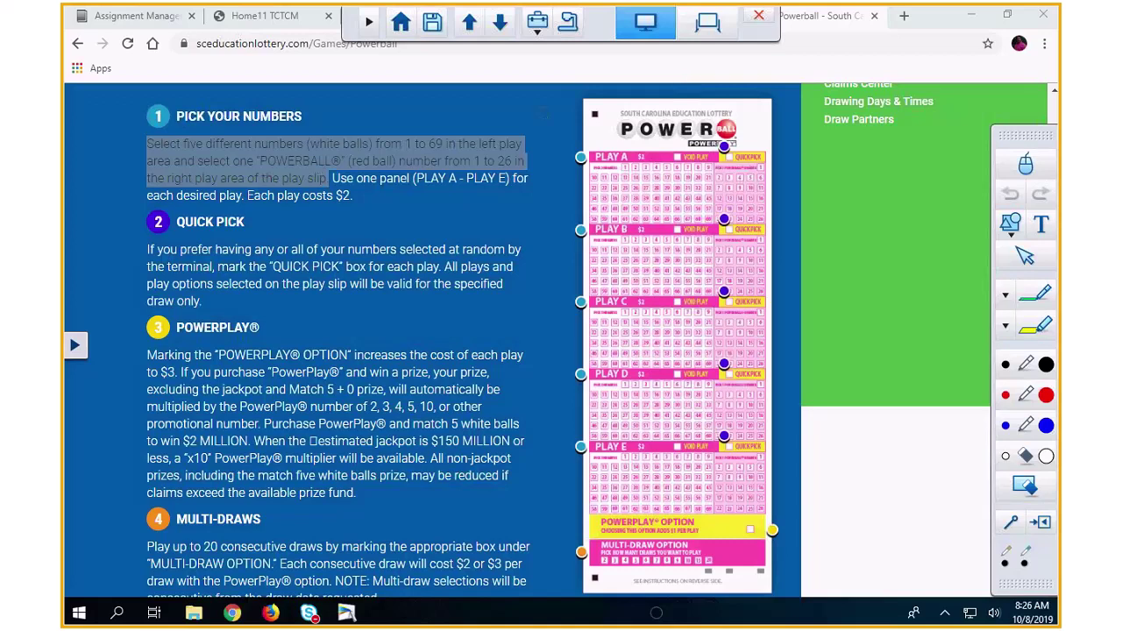
left_click(1026, 164)
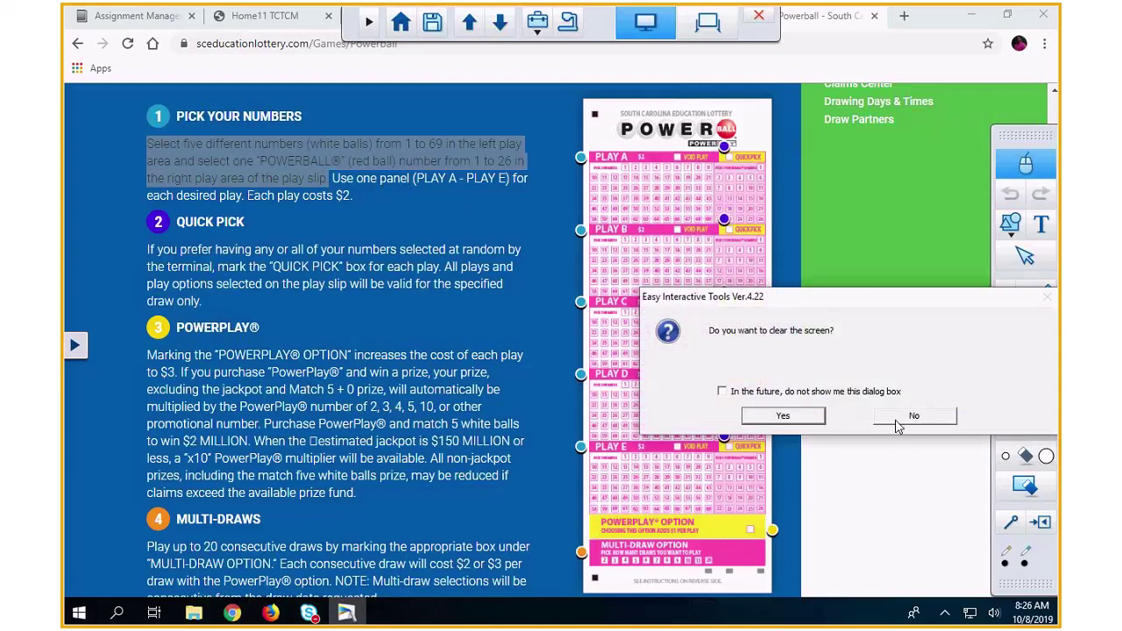
left_click(907, 416)
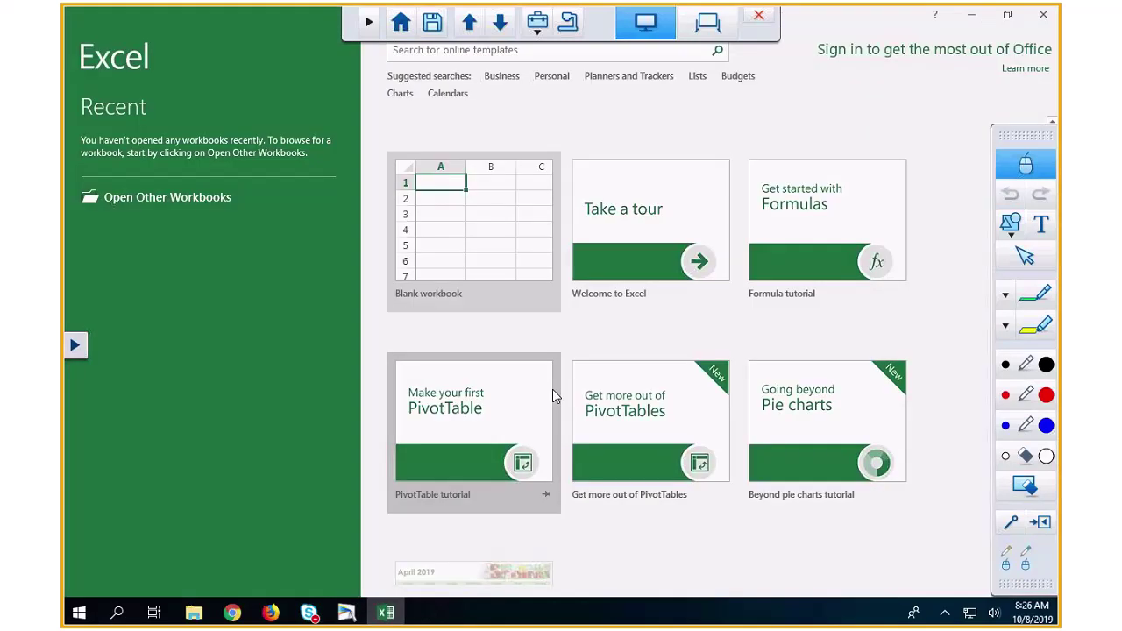
left_click(526, 224)
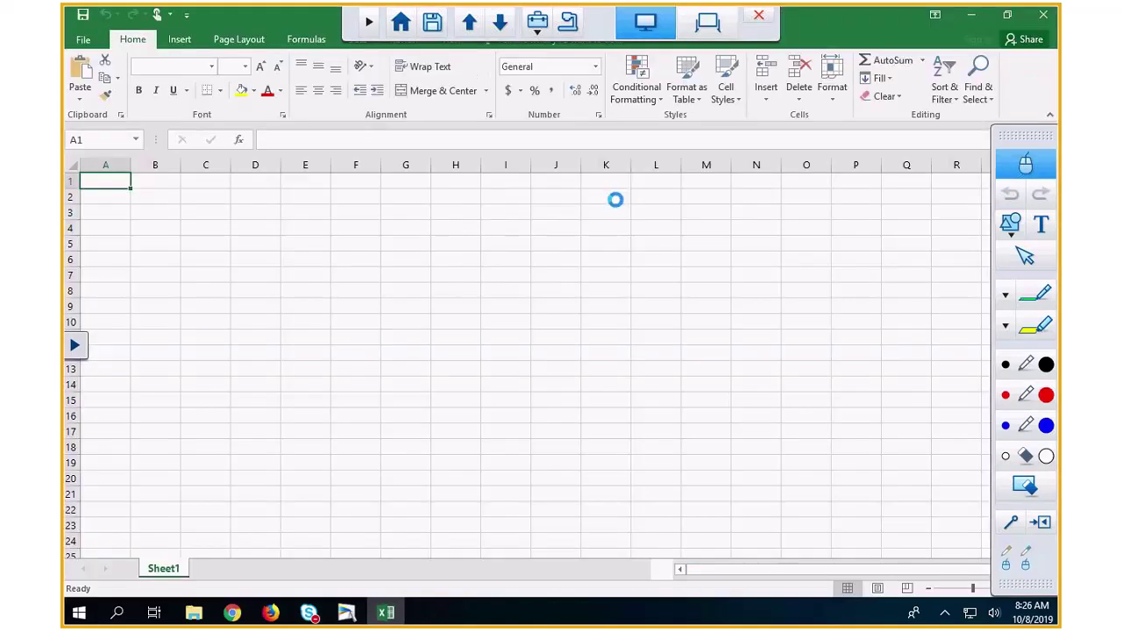
Set the whole sheet's font size to 22 and widen all of its columns.
left_click(76, 168)
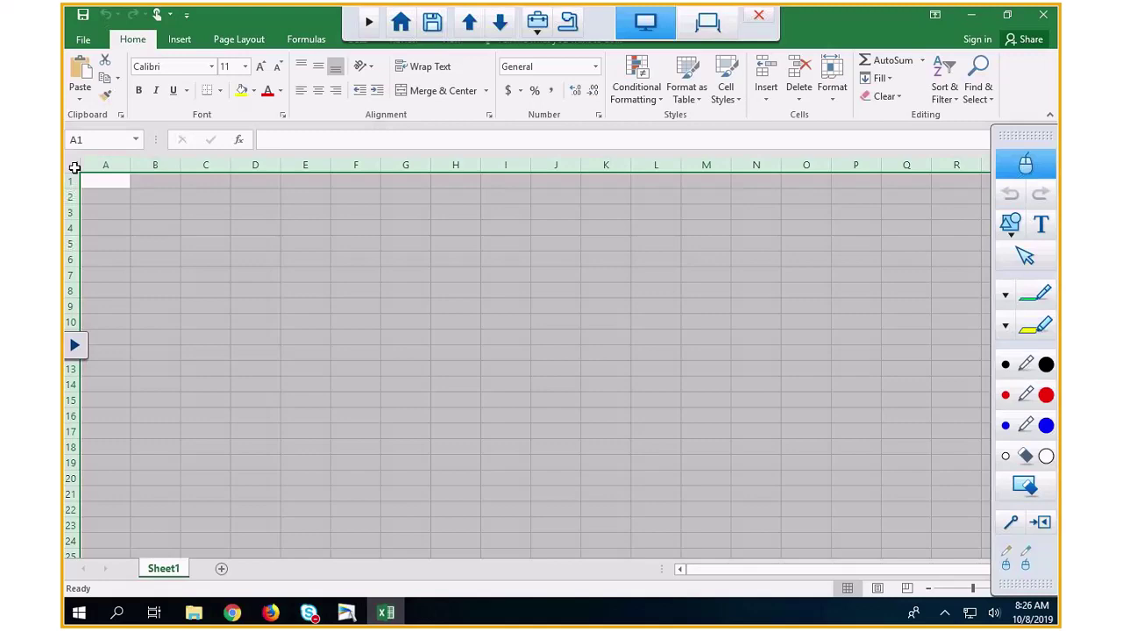
left_click(246, 68)
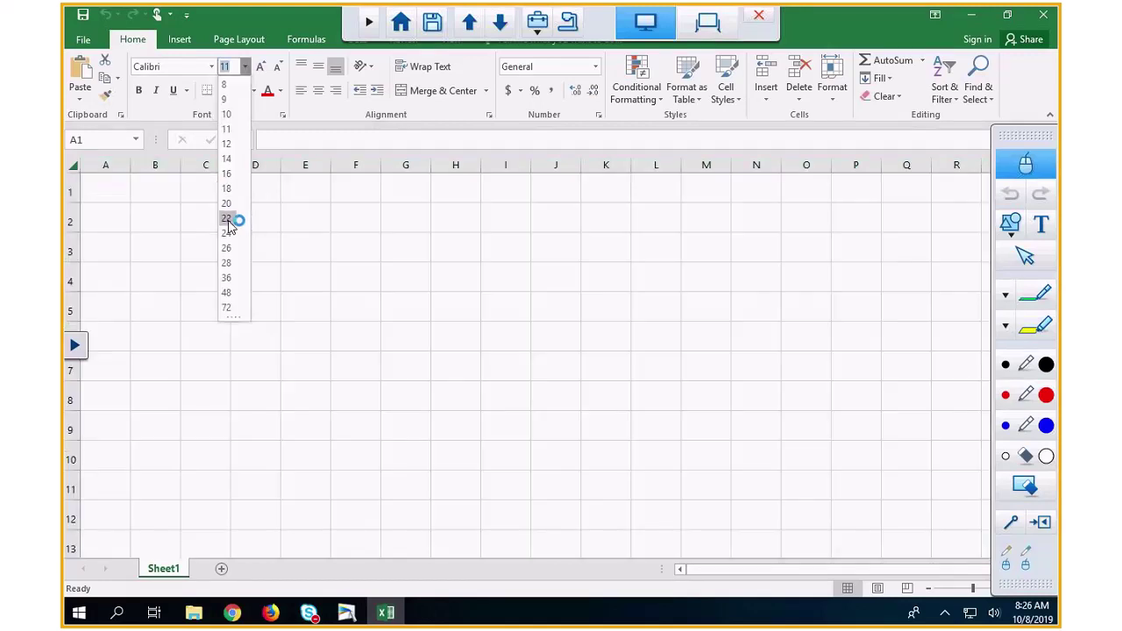
left_click(227, 219)
left_click_drag(130, 165, 154, 164)
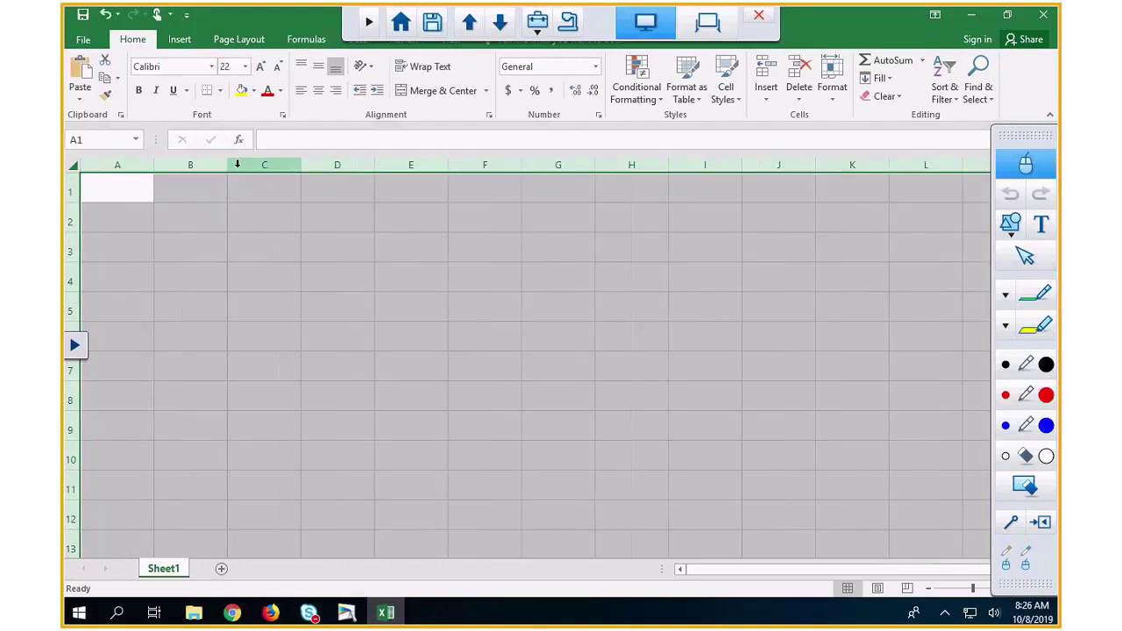
left_click(121, 188)
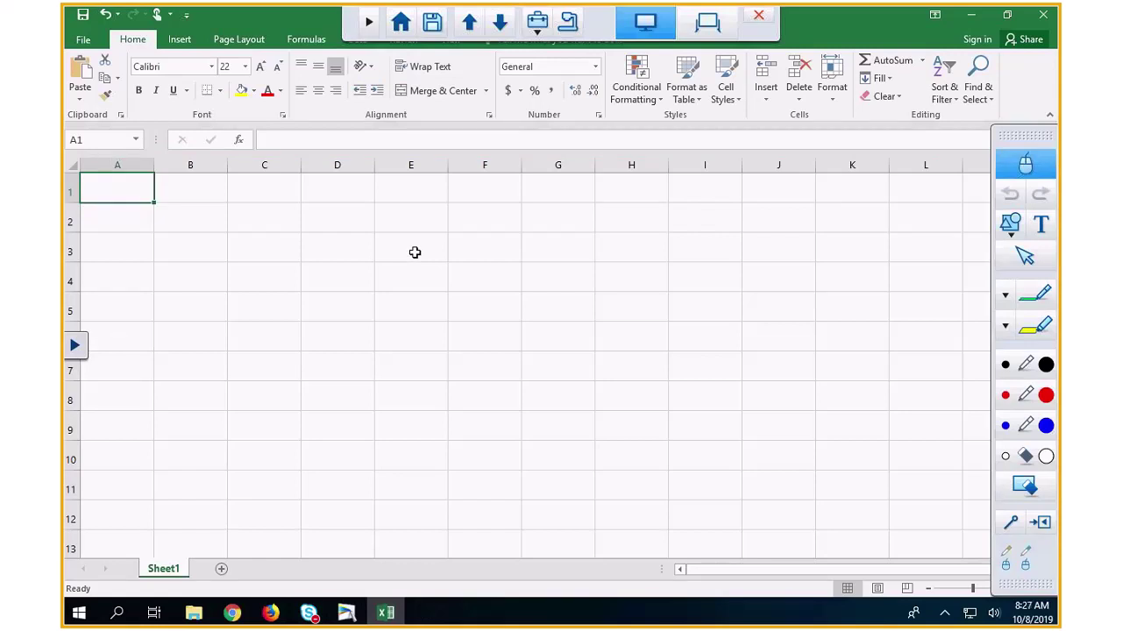
Enter the label "n=" with 69 in A1:B1 and "r=" with 5 in A2:B2, moving on to cell D1.
type("n=")
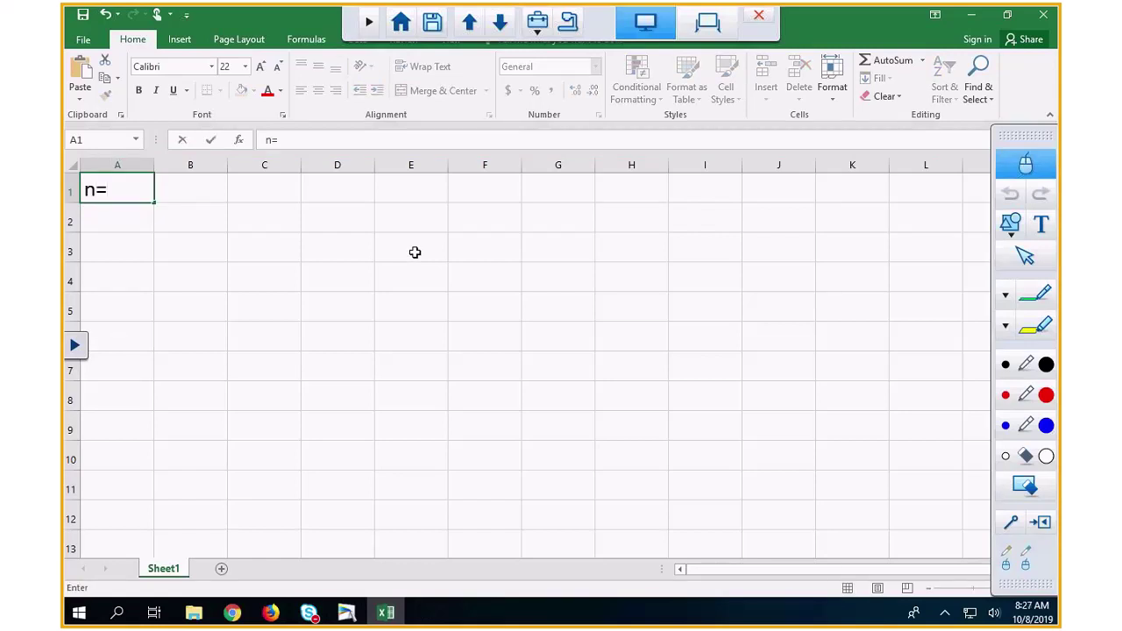
key("Tab")
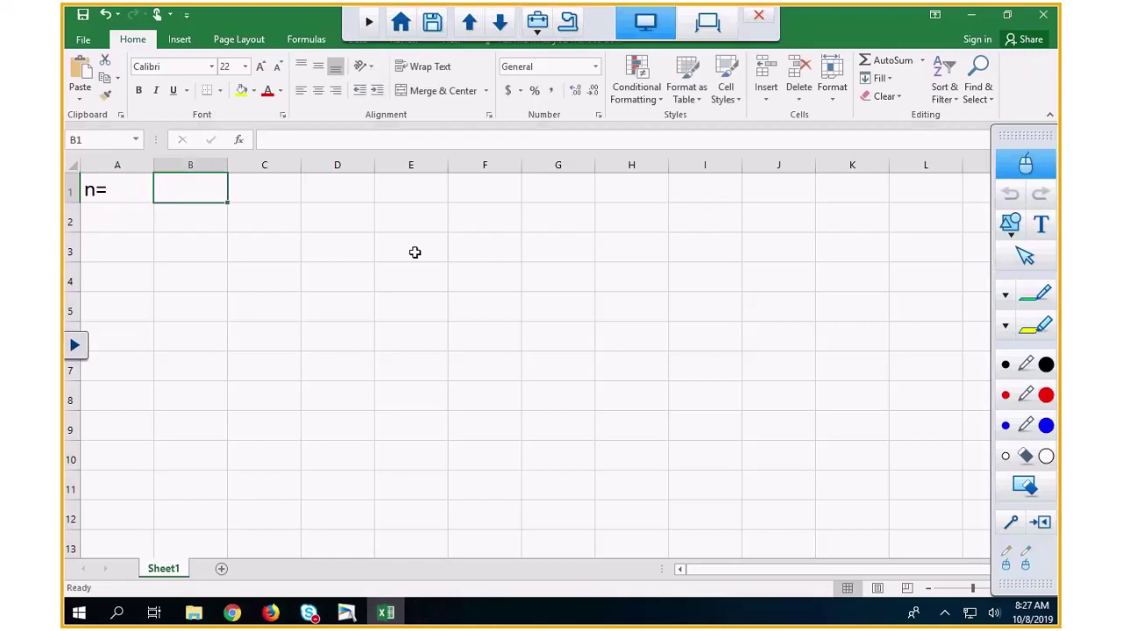
type("69")
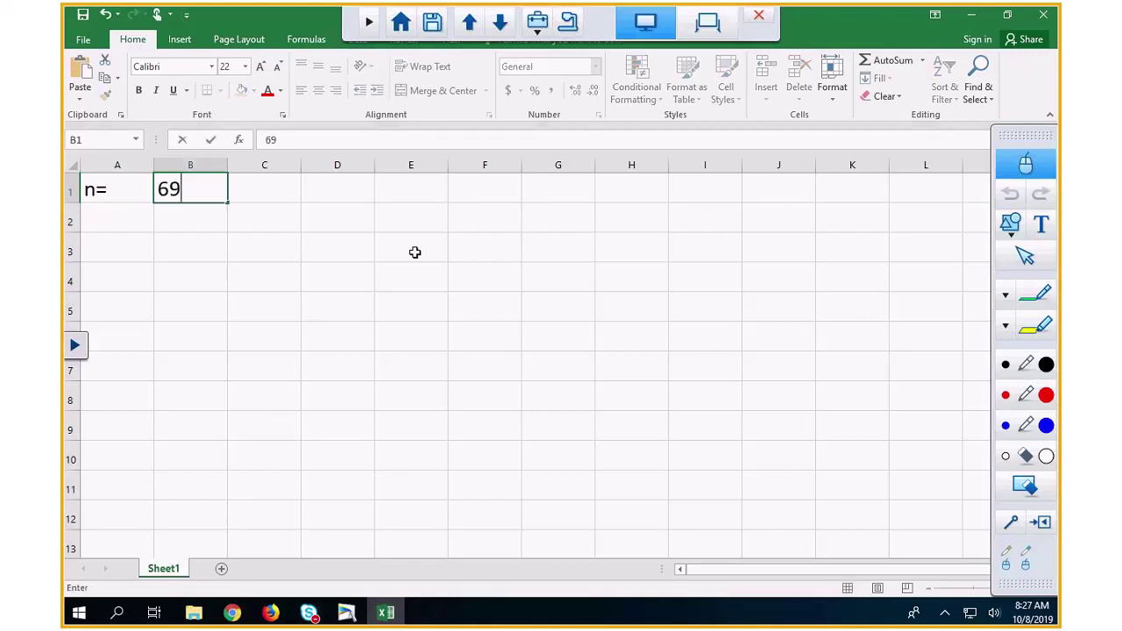
key("Return")
key("Left")
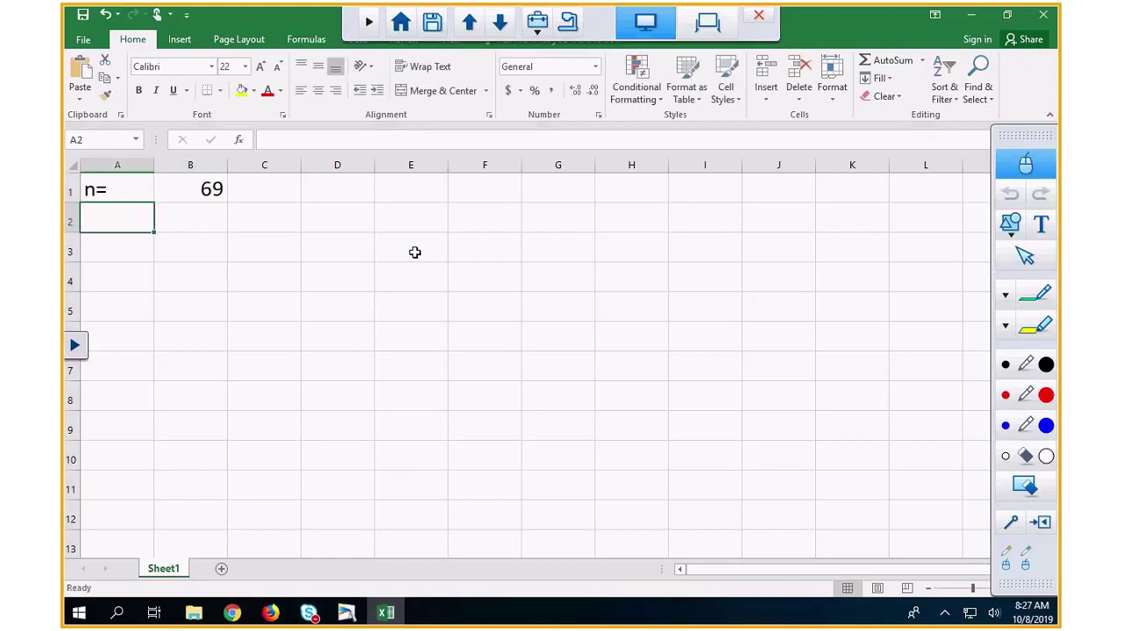
type("r")
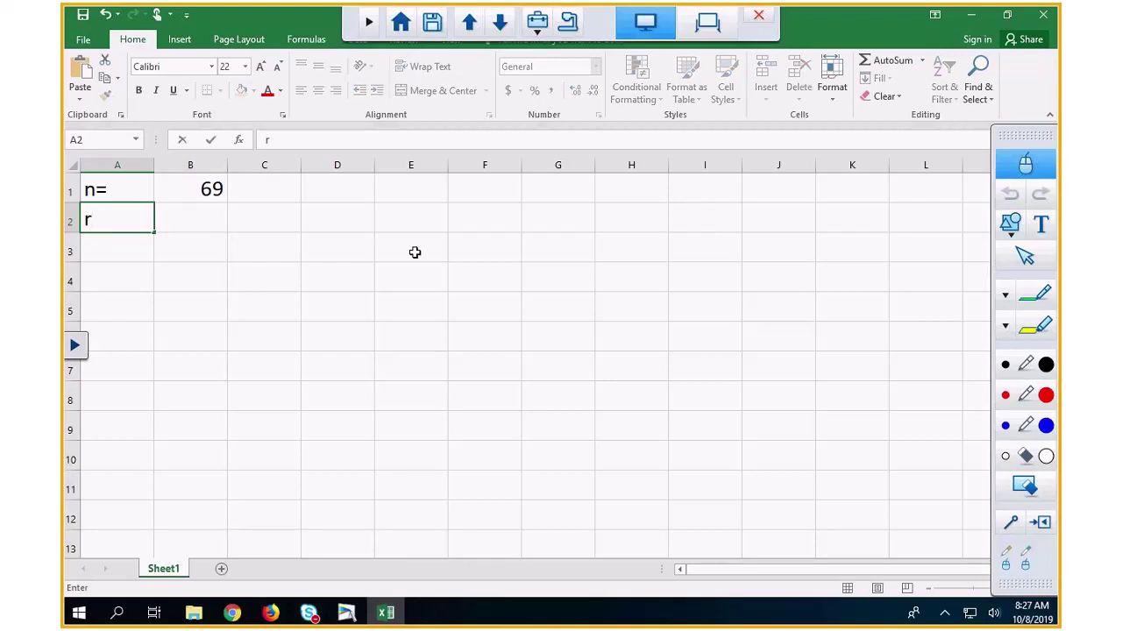
type("=")
key("Tab")
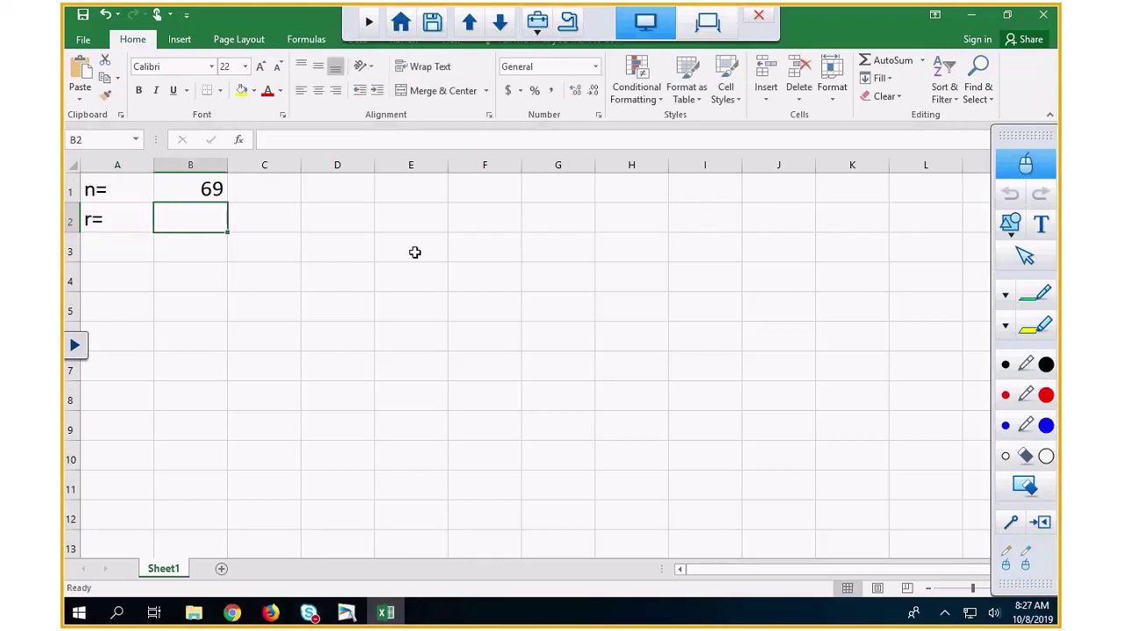
type("5")
key("Tab")
key("Tab")
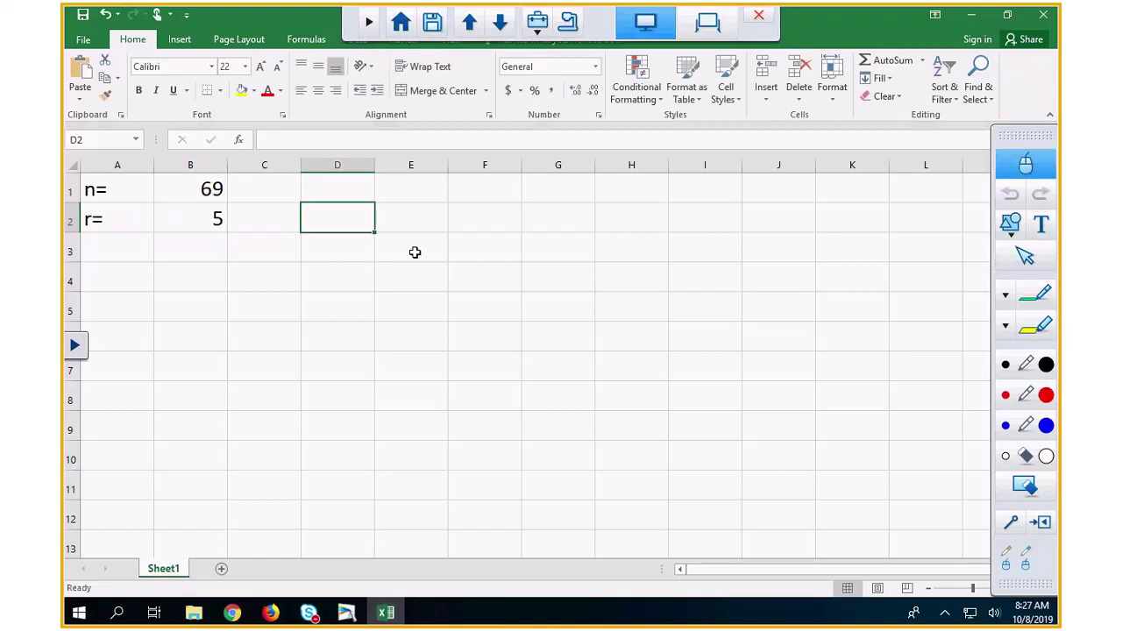
key("Up")
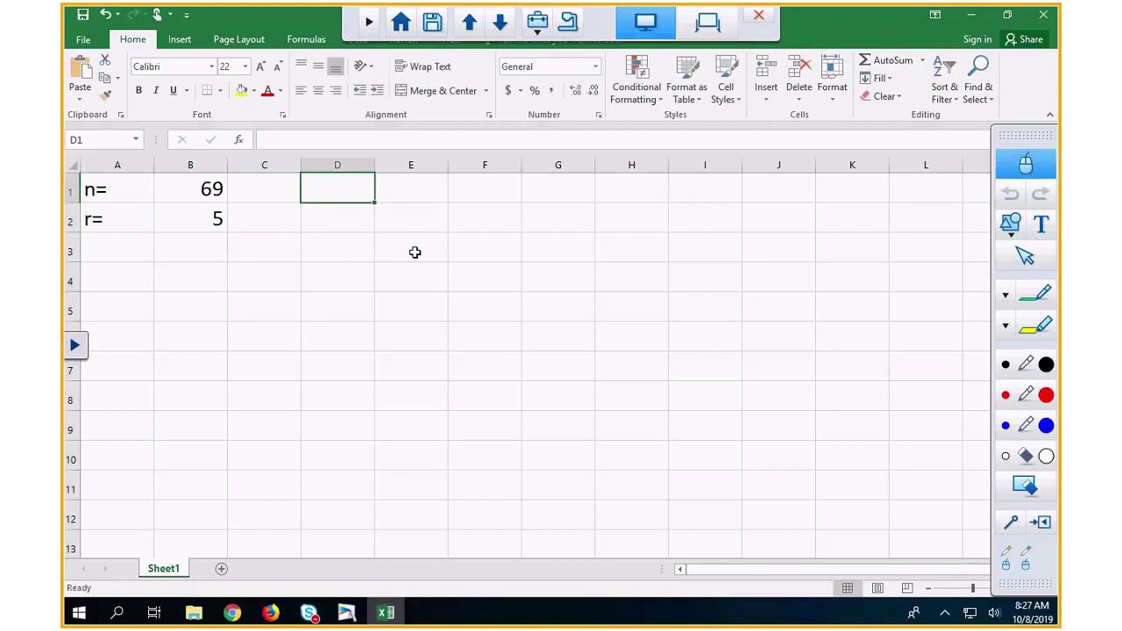
Enter the label "n=" with 26 in E1:F1 and "r=" with 1 in E2:F2.
key("Right")
type("n=")
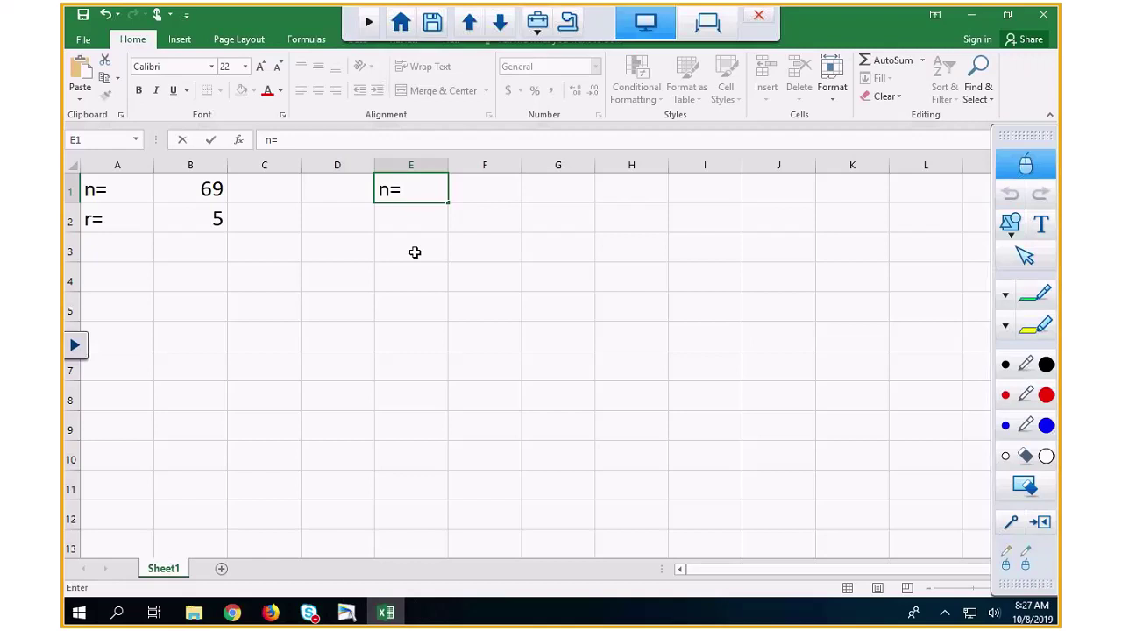
key("Tab")
type("26")
key("Down")
key("Left")
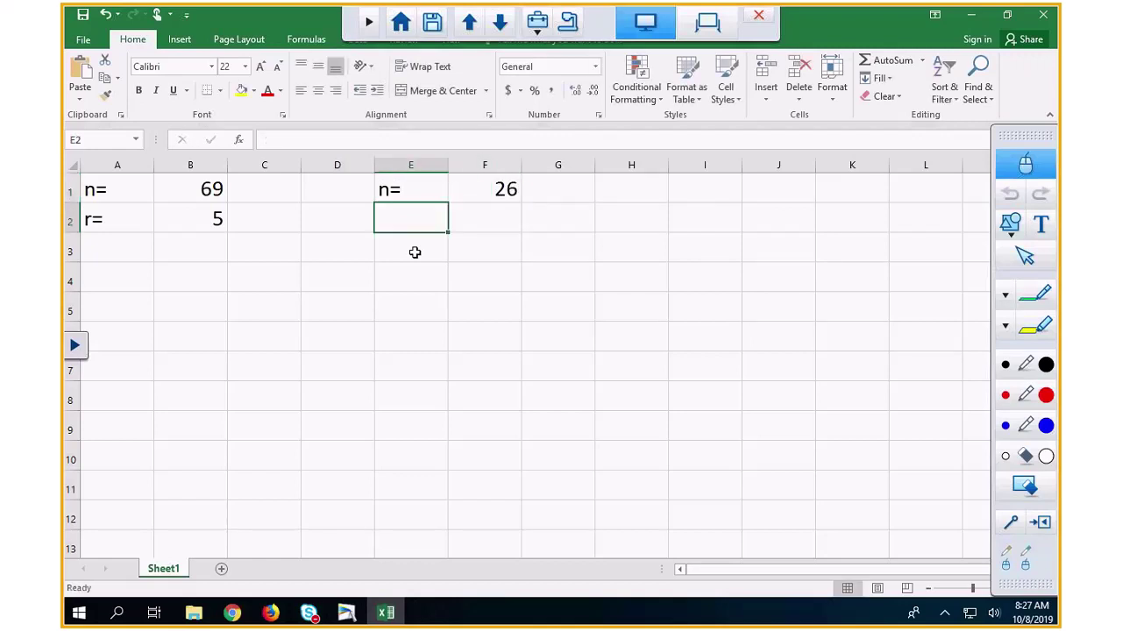
type("r=")
key("Tab")
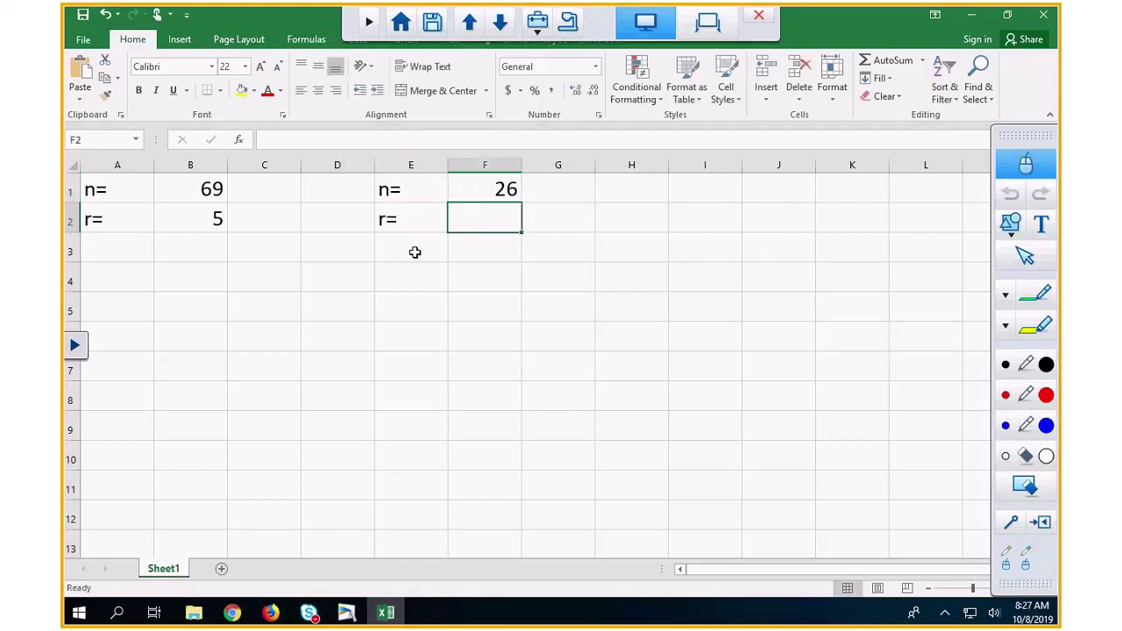
type("1")
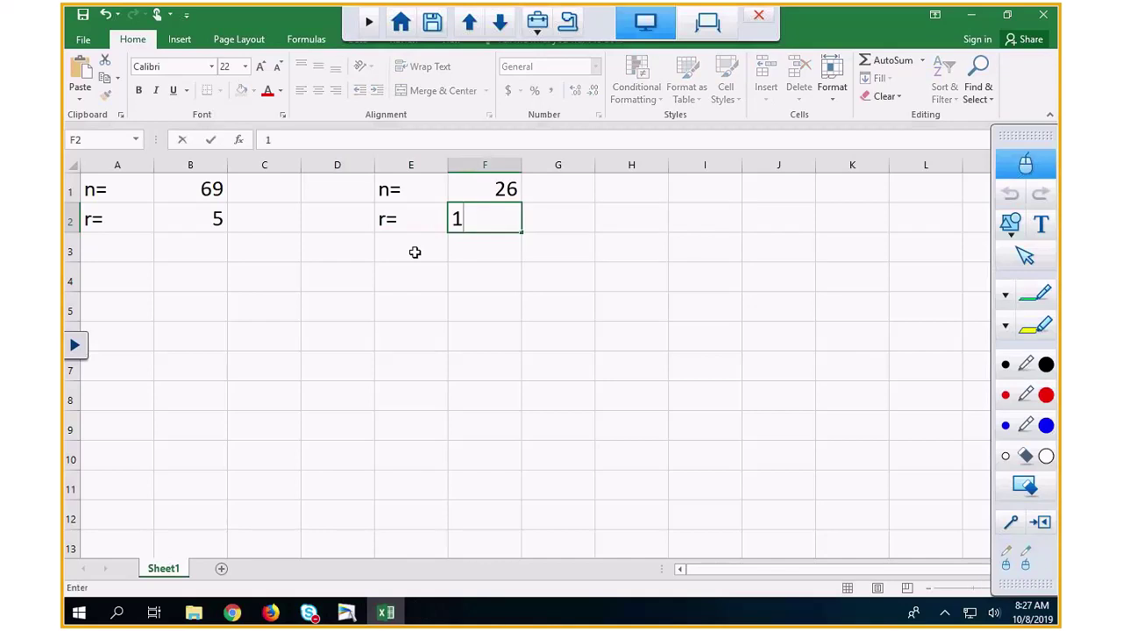
key("Down")
Start a list of numbers down column A with 1, 10, 25, 50 and 100 in A5:A9.
key("Down")
key("Down")
key("Left")
key("Left")
key("Left")
key("Left")
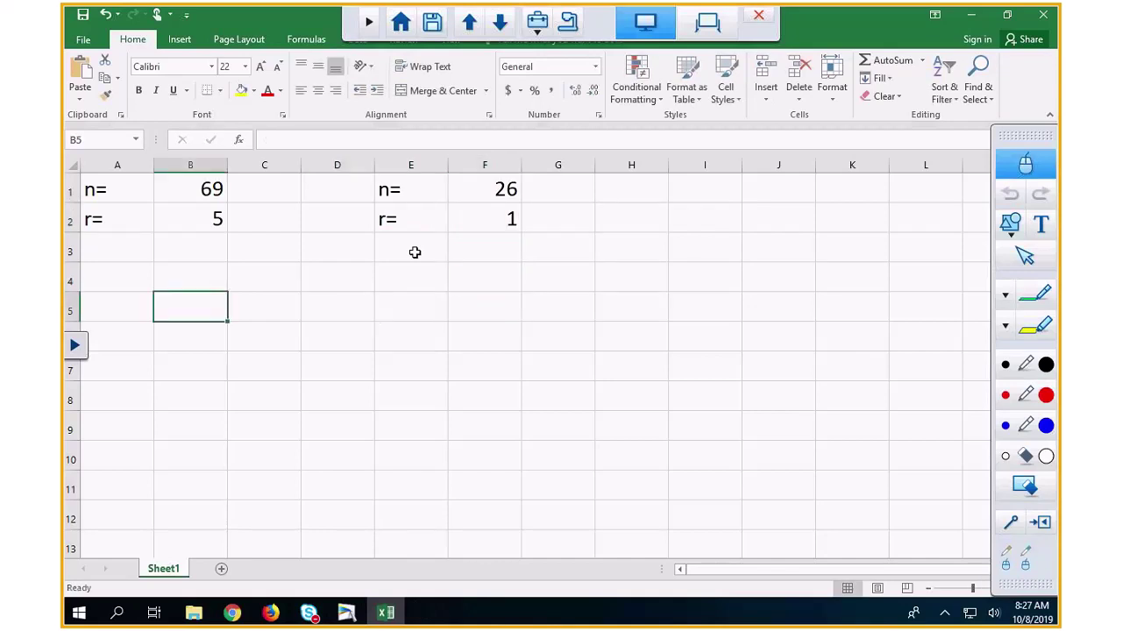
key("Left")
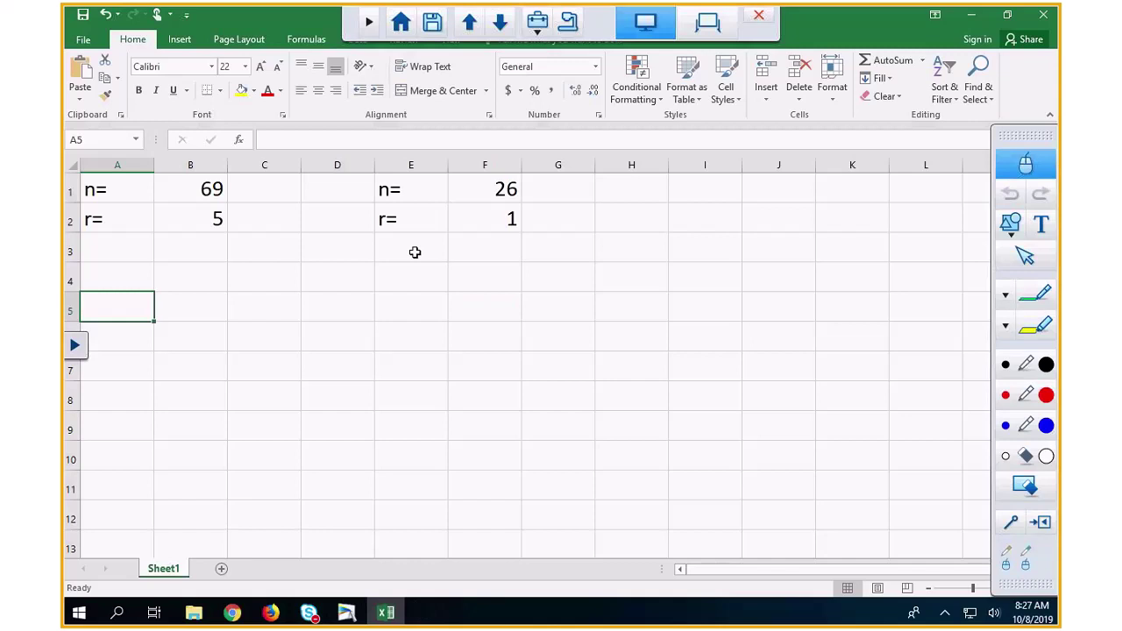
type("1")
key("Return")
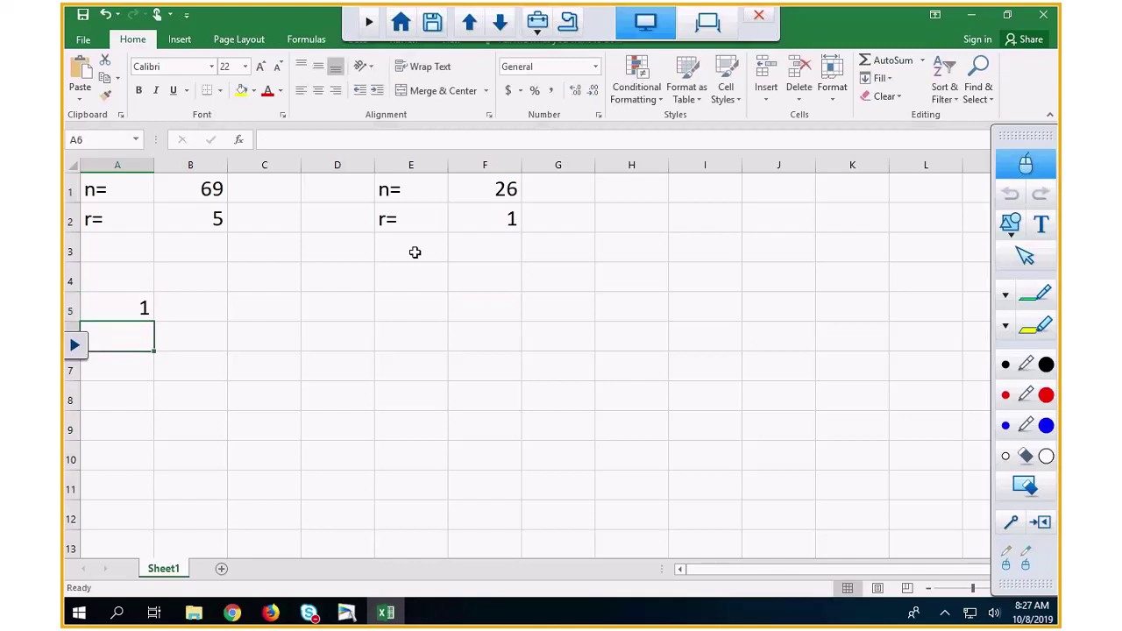
type("10")
key("Return")
type("25")
key("Return")
type("50")
key("Return")
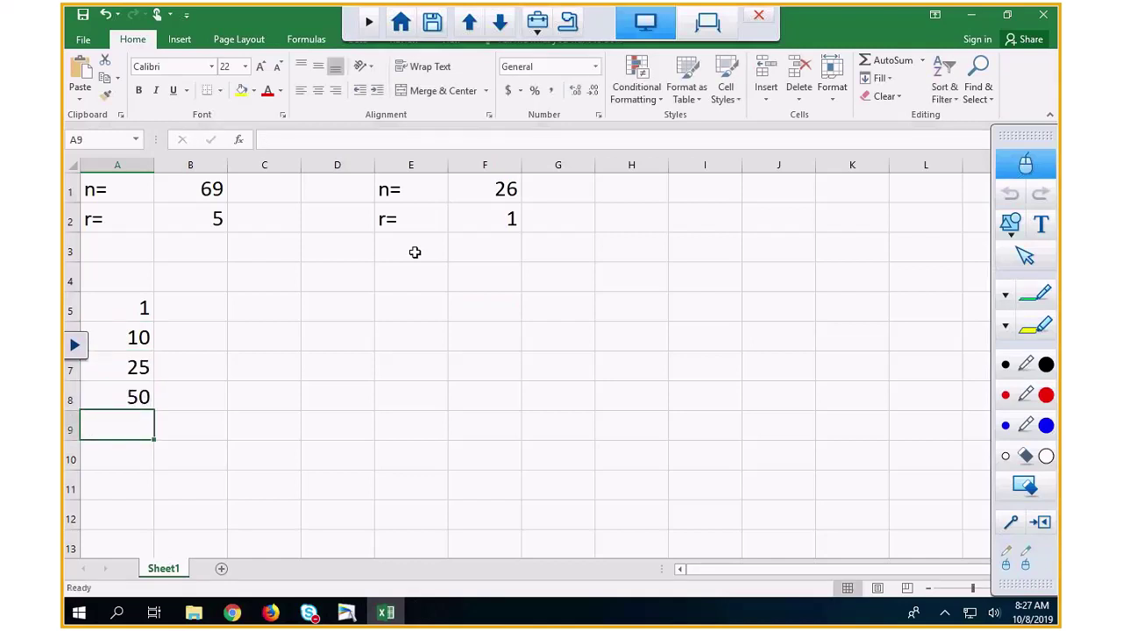
type("100")
key("Return")
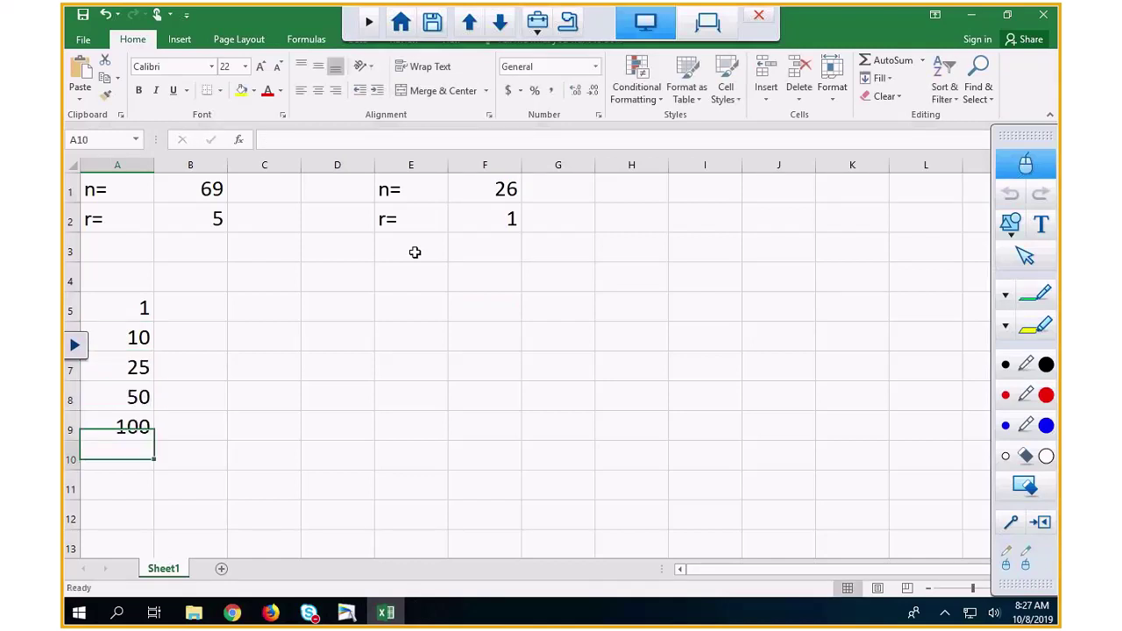
Continue the number list in column A with 500 in A10 and 1000 in A11.
type("1")
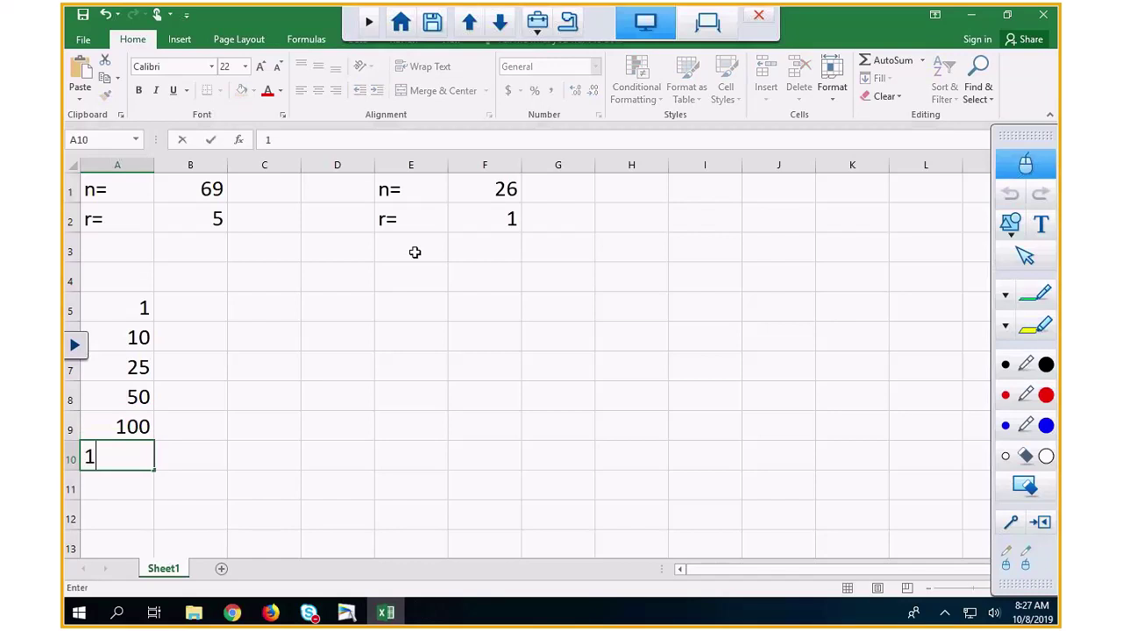
key("BackSpace")
type("2")
key("BackSpace")
type("500")
key("Return")
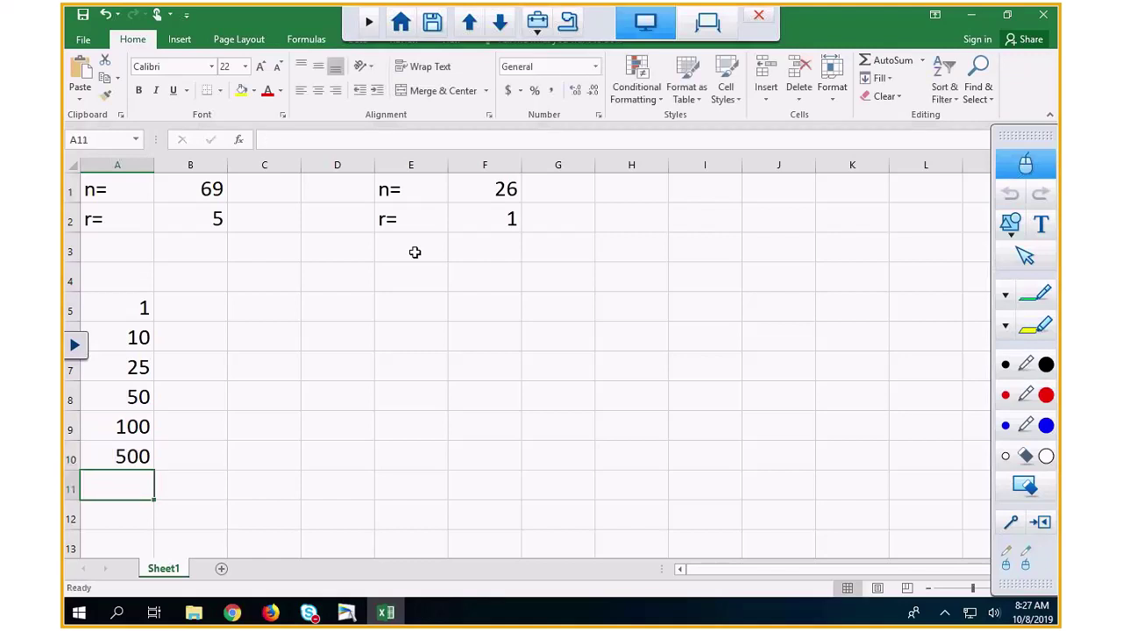
type("1000")
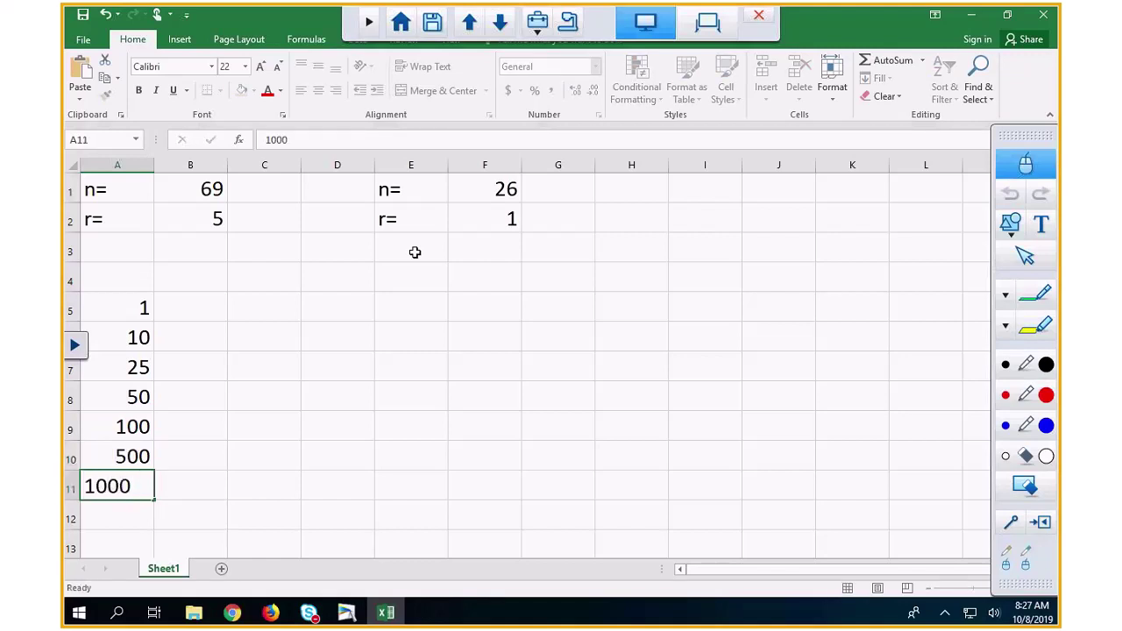
key("Return")
Add 2000, 5000, 10000 and 50000 to the column A list in cells A12:A15.
type("200")
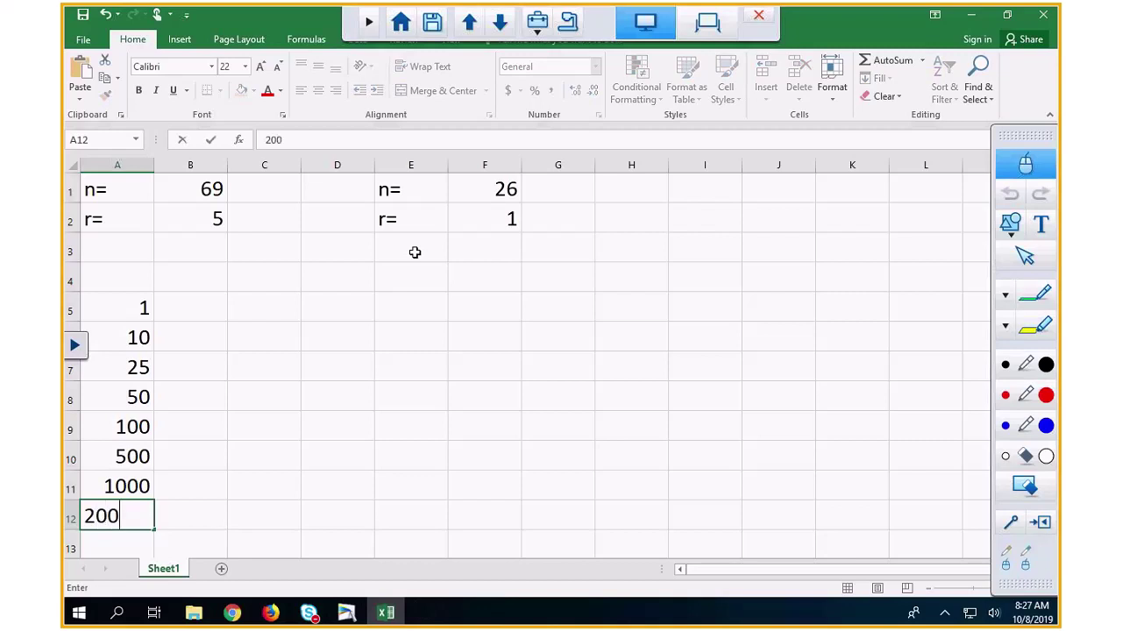
type("0")
key("Return")
type("5")
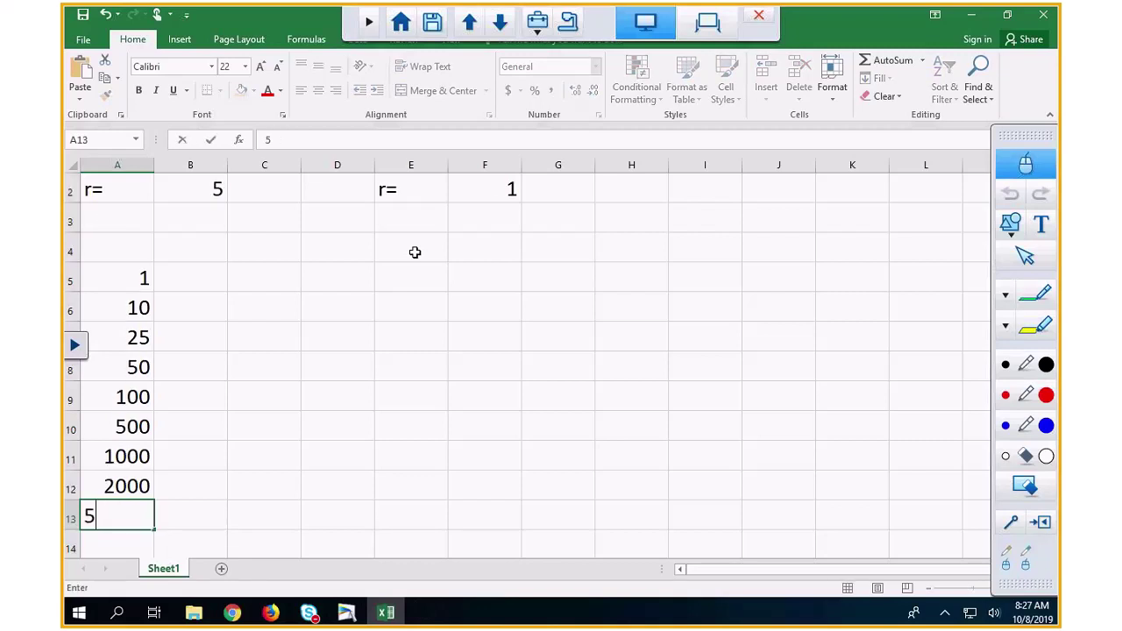
type("000")
key("Return")
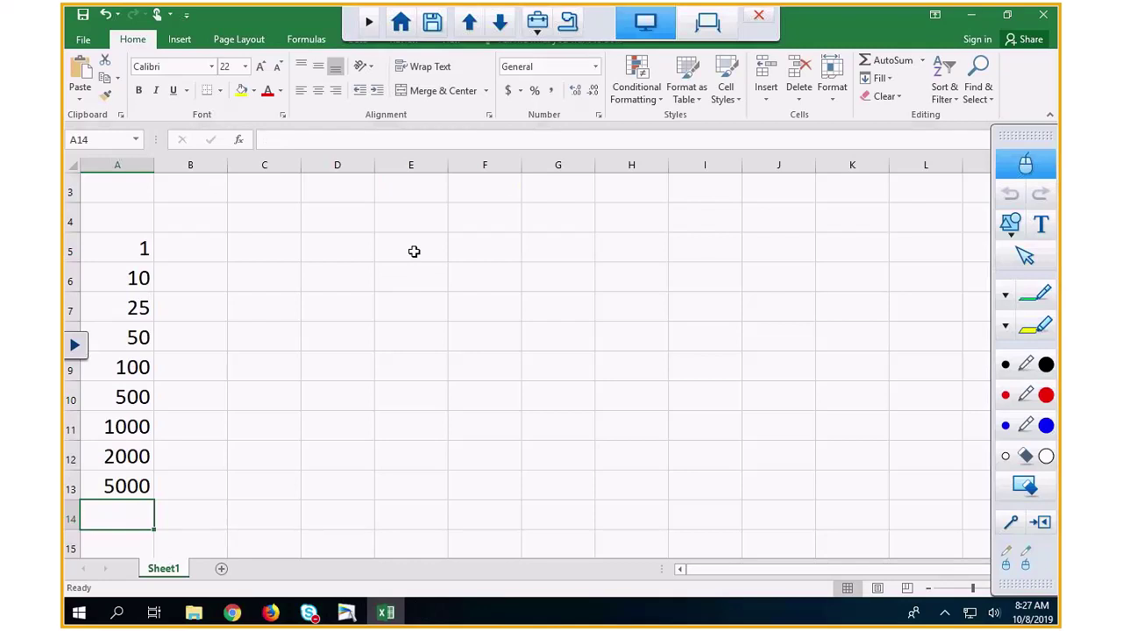
type("10000")
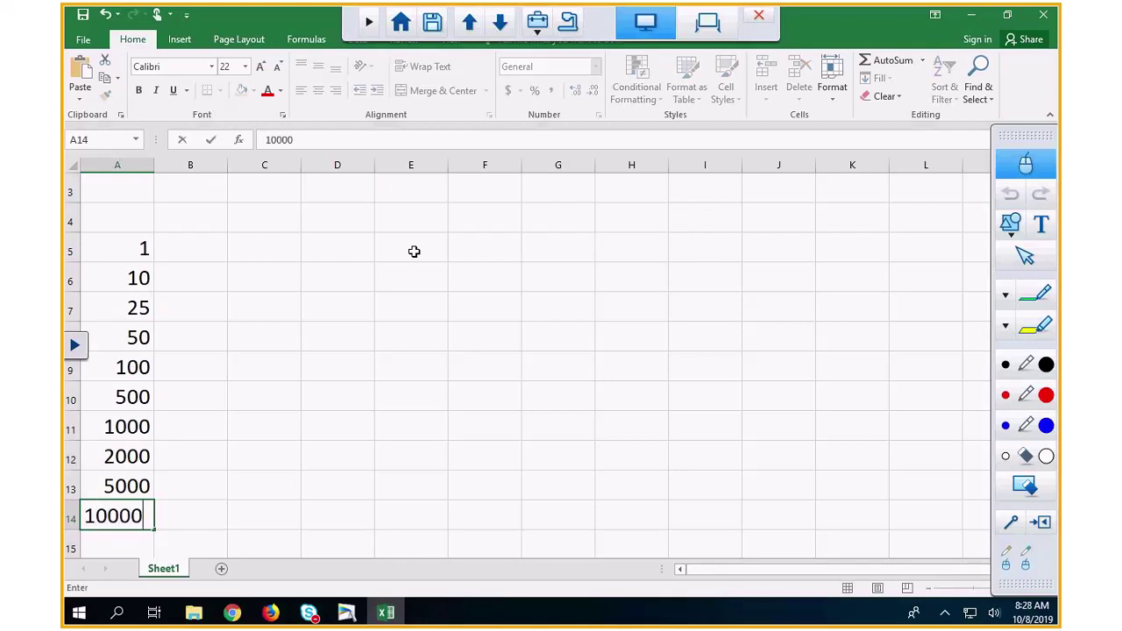
key("Return")
type("50000")
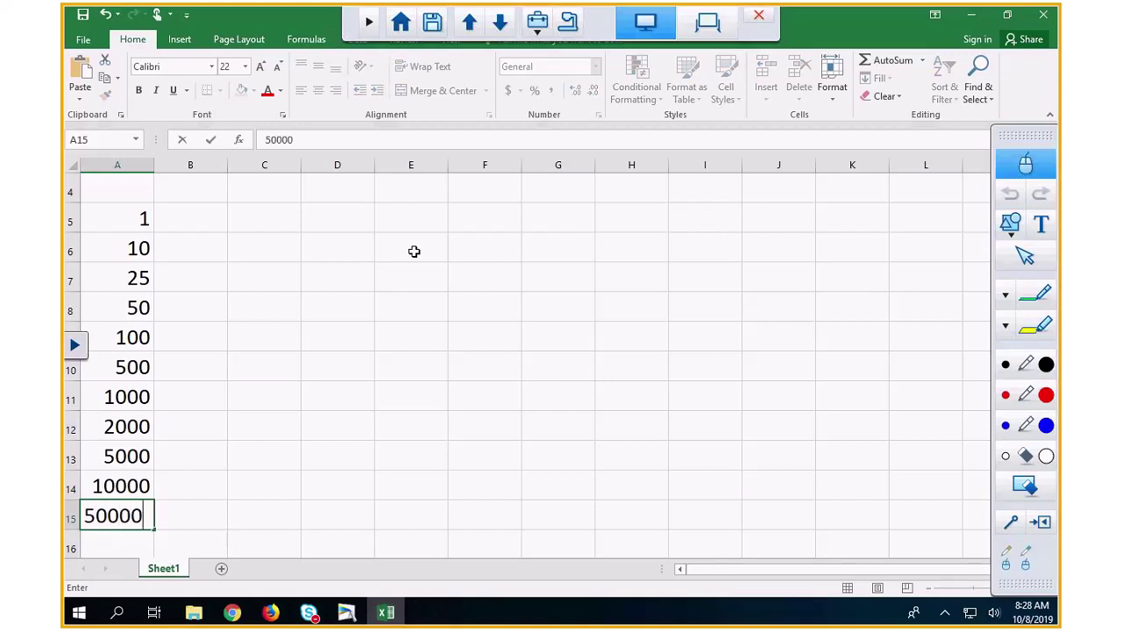
key("Return")
Add 100000, 500000 and 1000000 to the column A list in cells A16:A18.
type("100000")
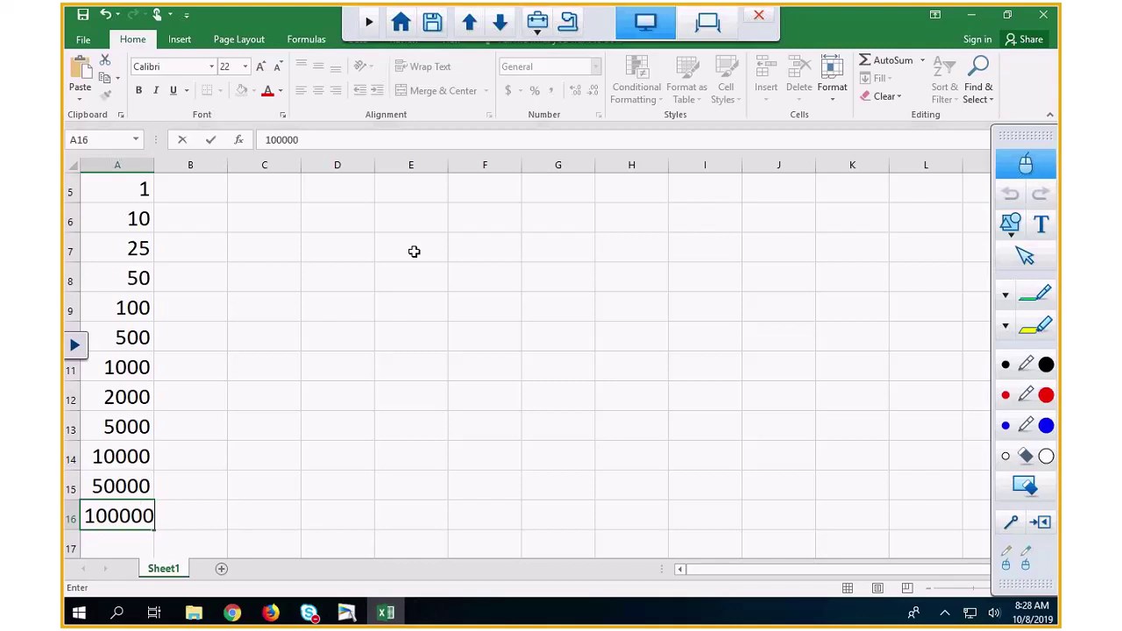
key("Return")
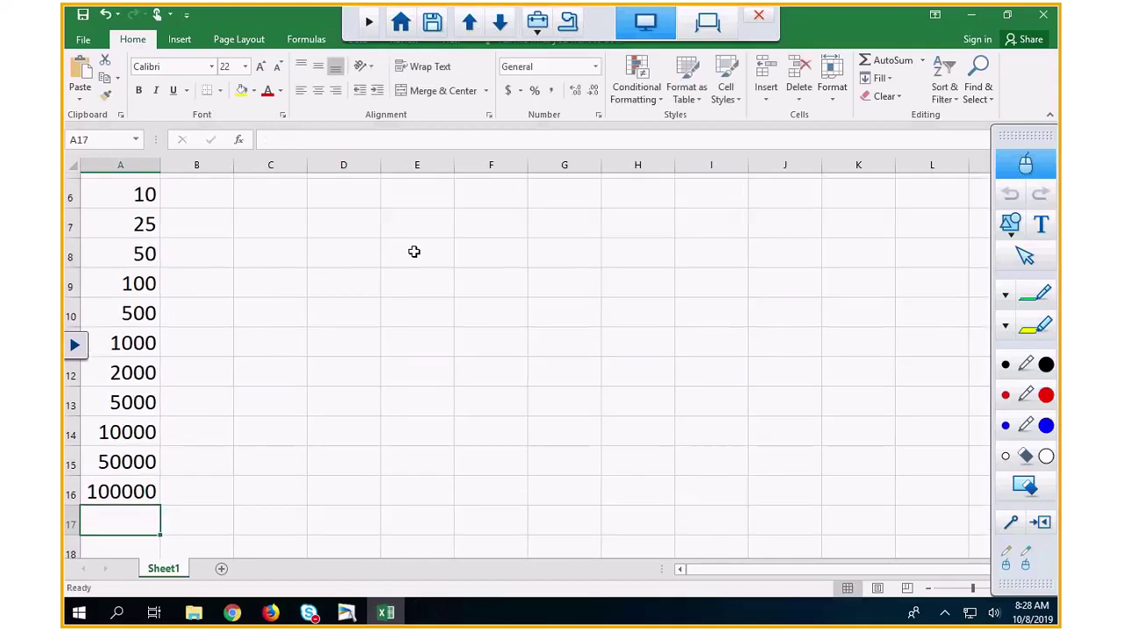
type("5")
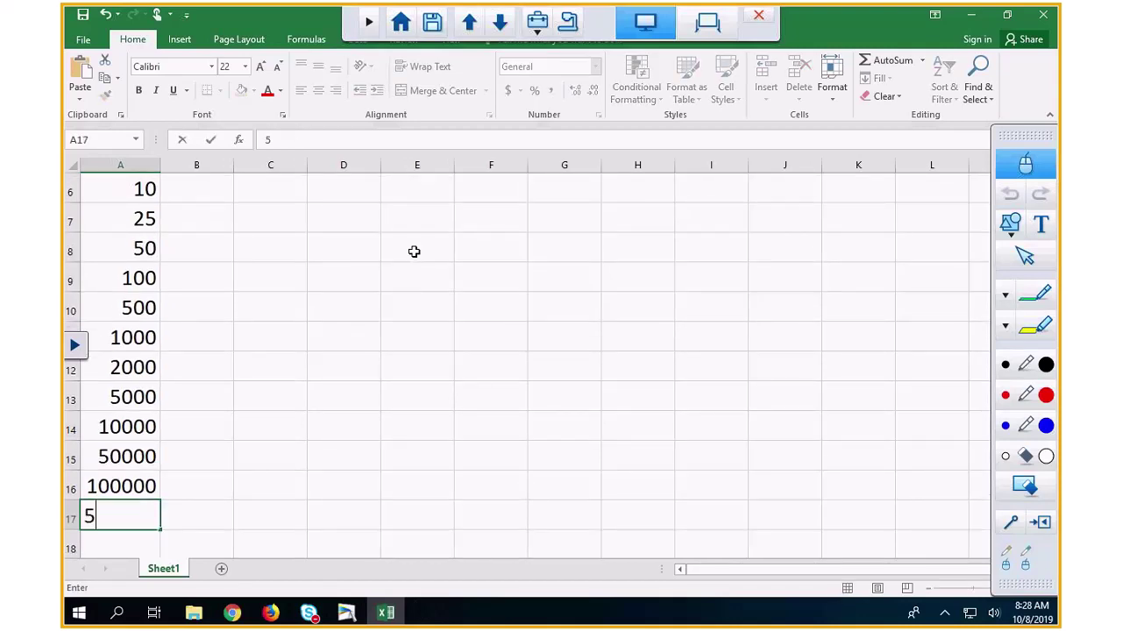
type("0000")
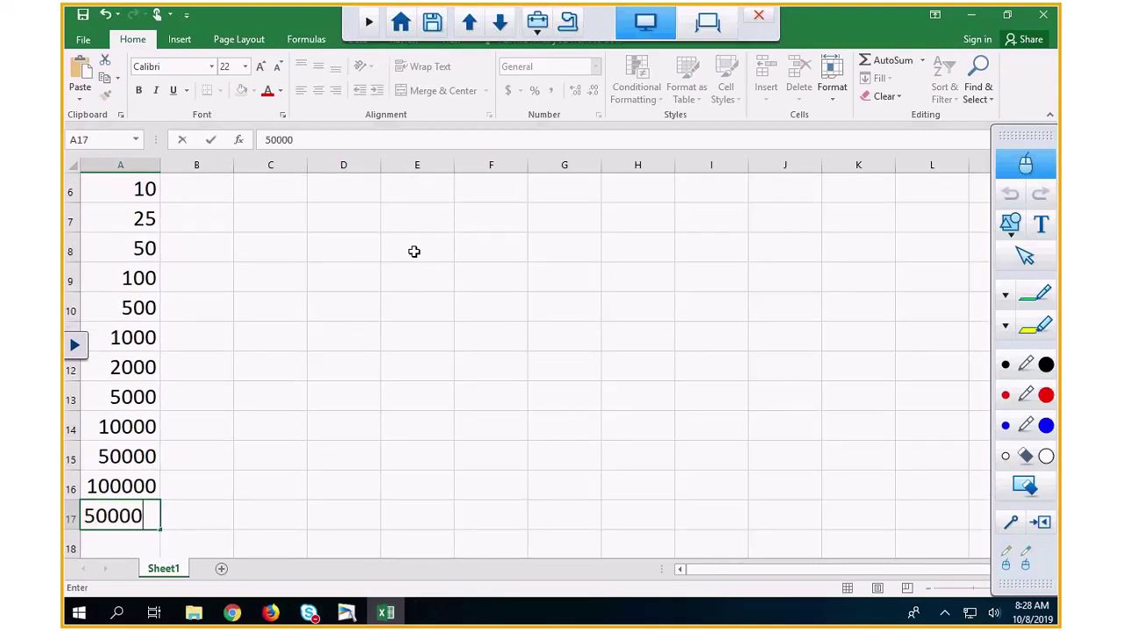
type("0")
key("Return")
type("1")
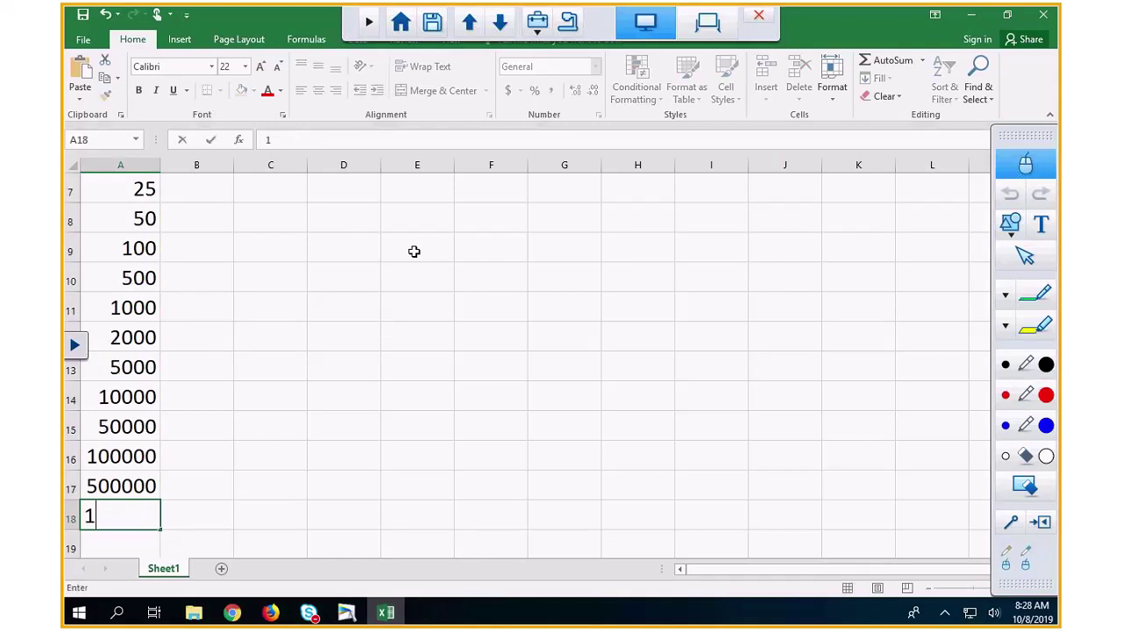
type("000000")
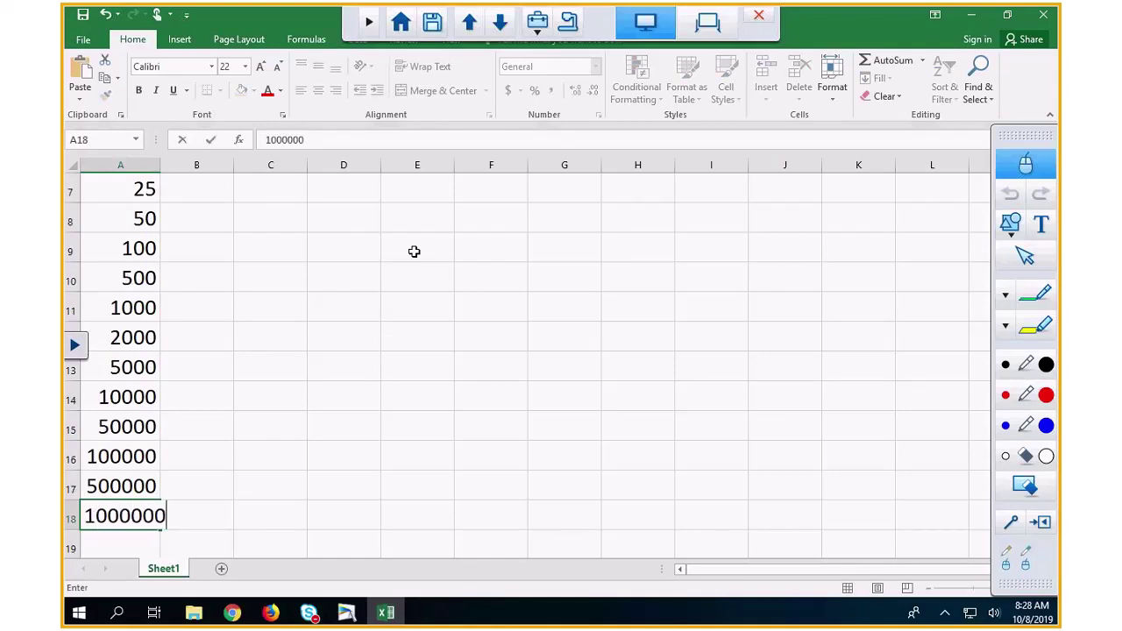
key("Return")
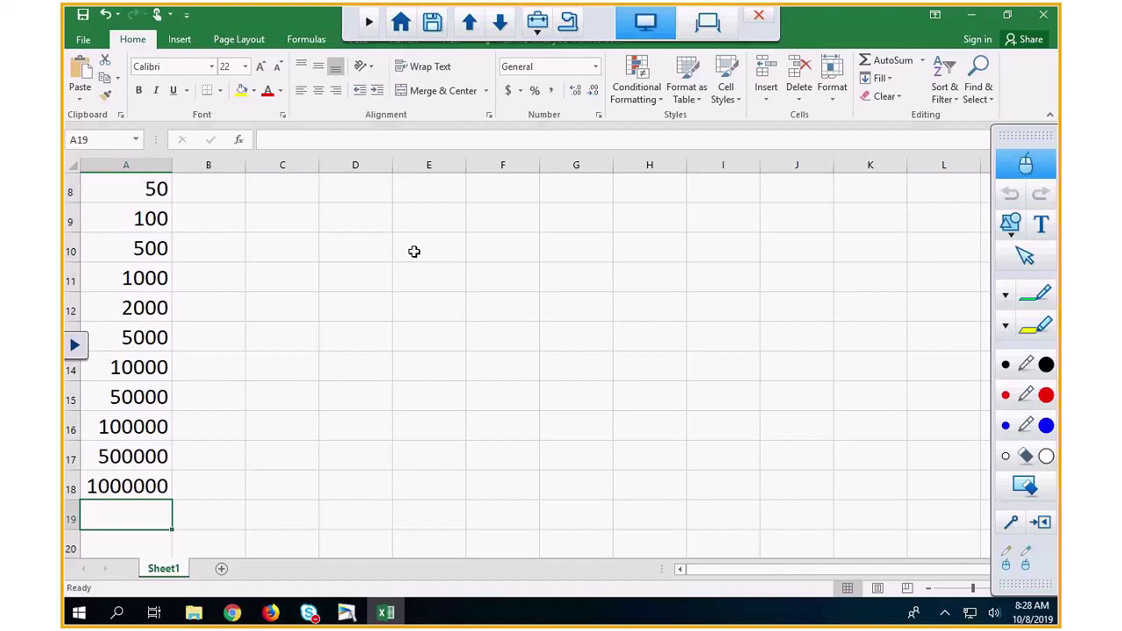
Finish the column A list with 1500000 in A19 and 2000000 in A20.
type("15")
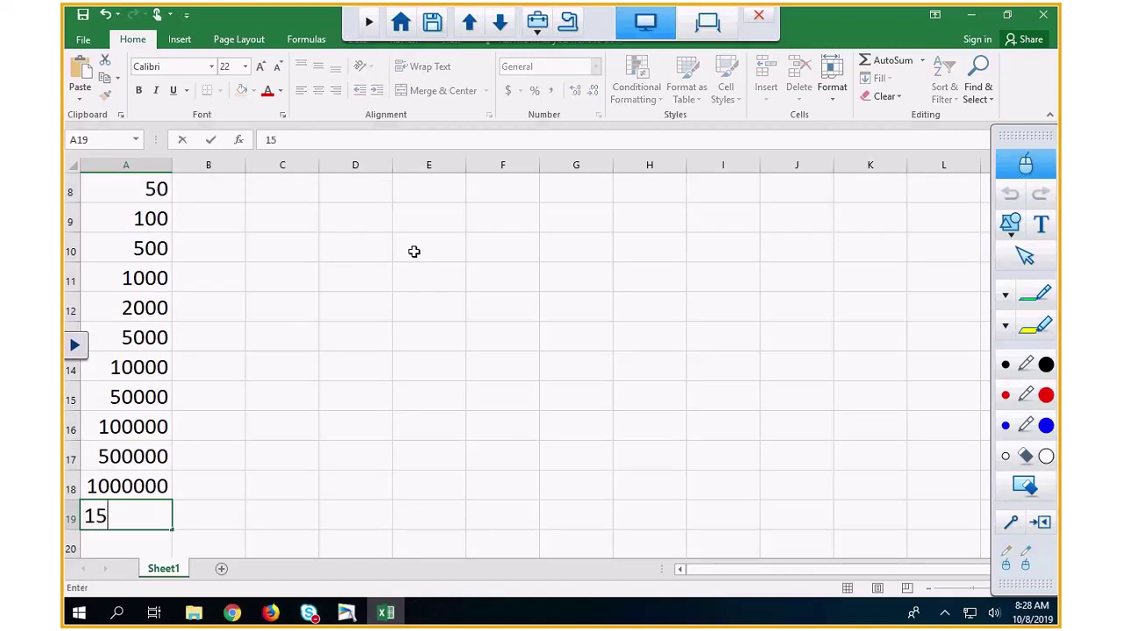
key("Return")
key("Return")
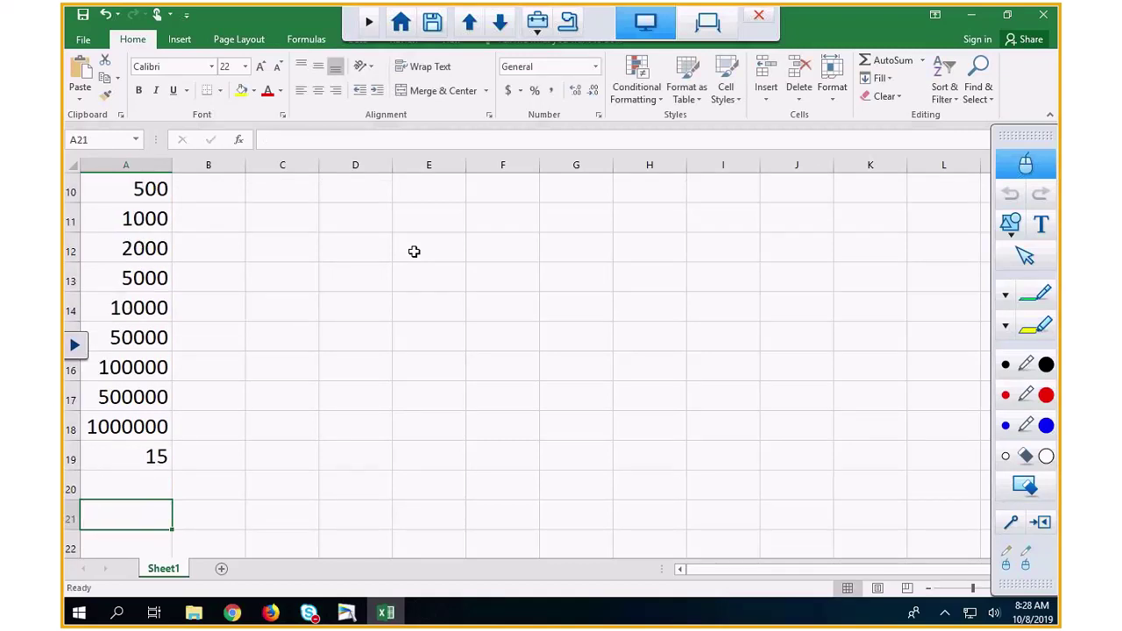
key("Up")
key("Up")
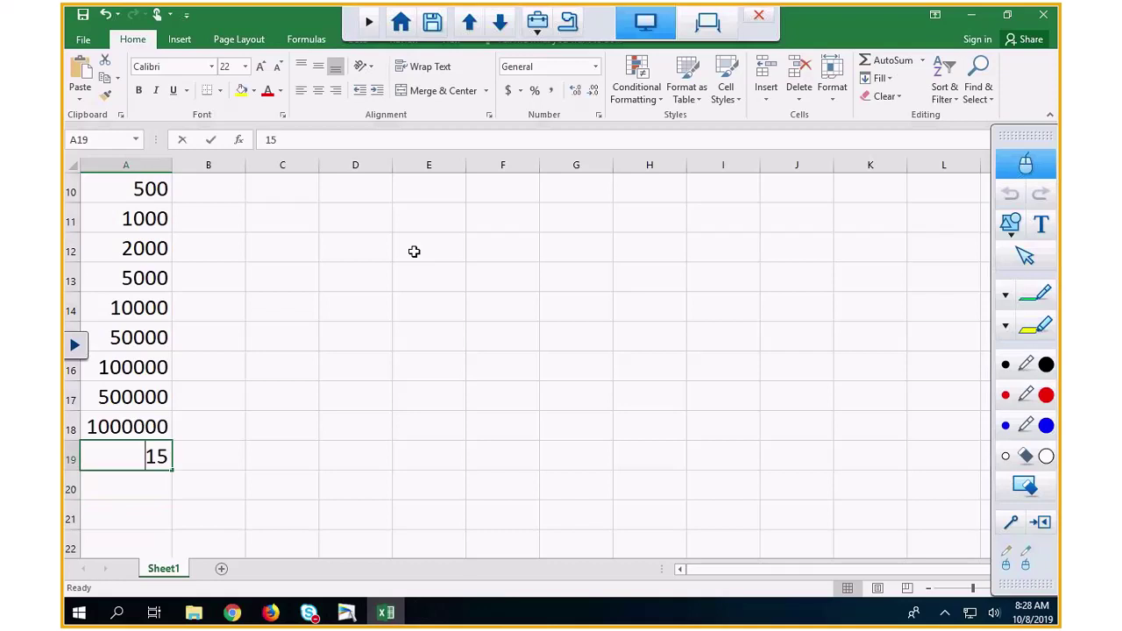
type("1500000")
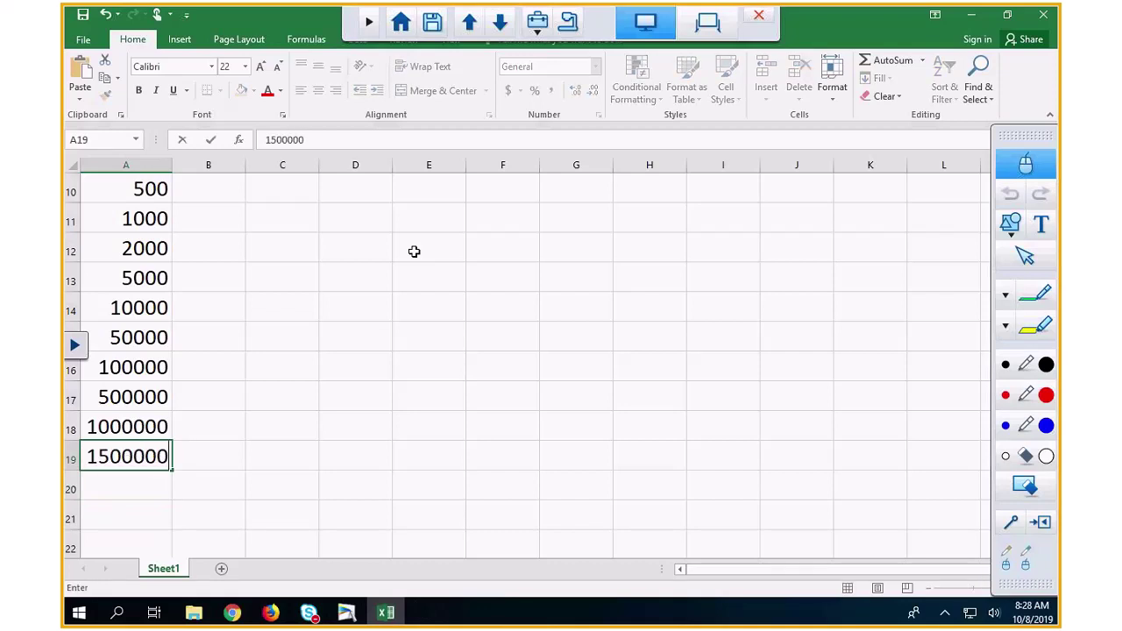
key("Return")
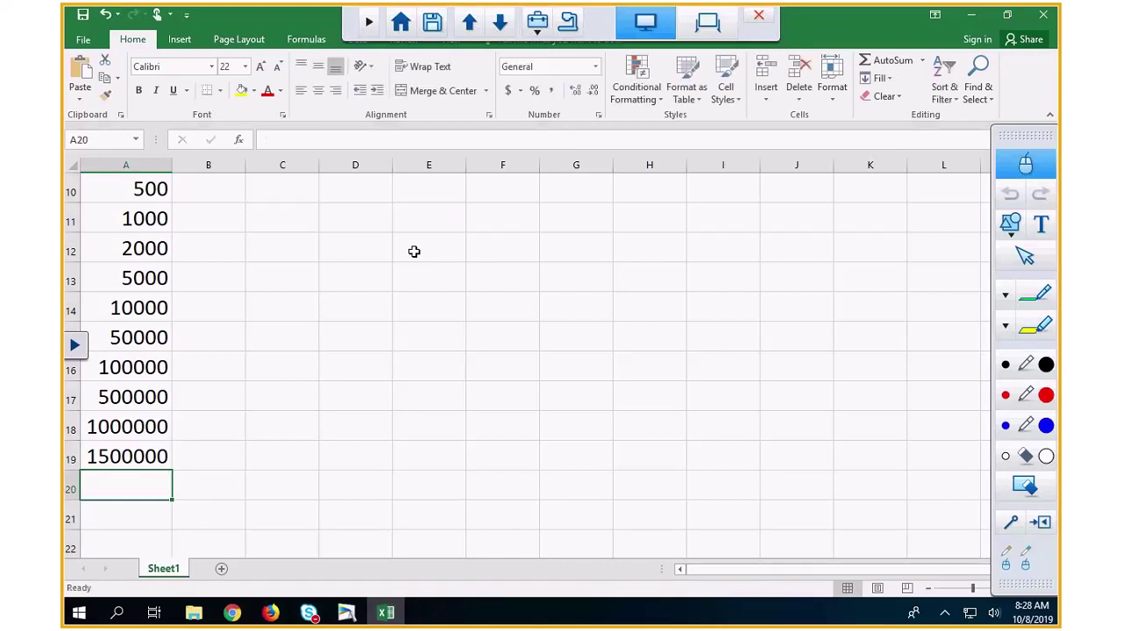
type("200")
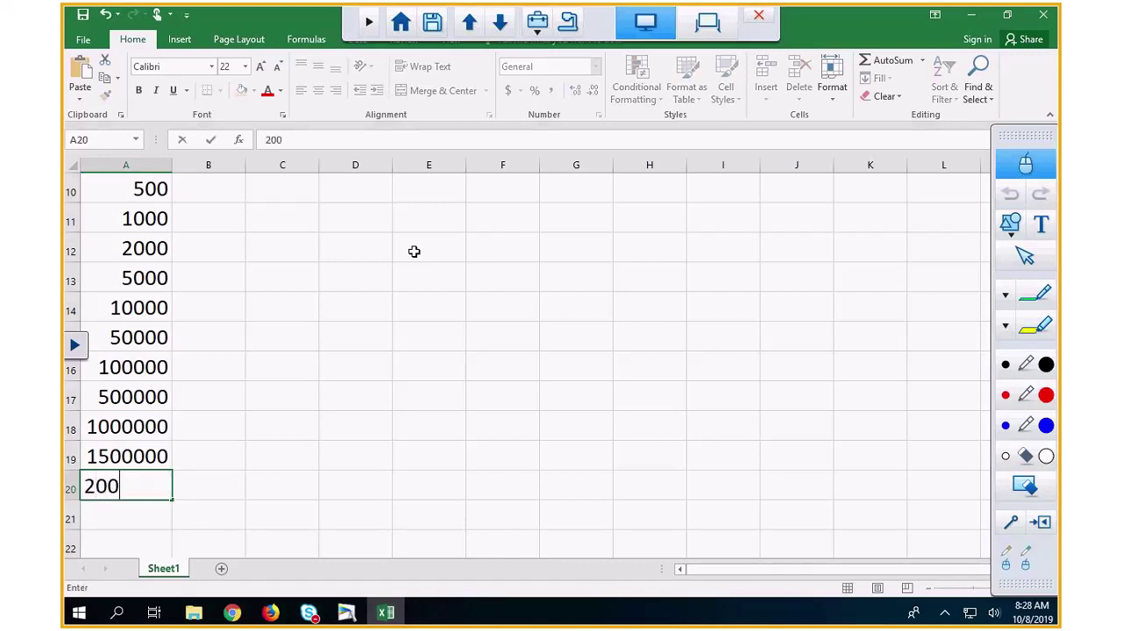
type("0000")
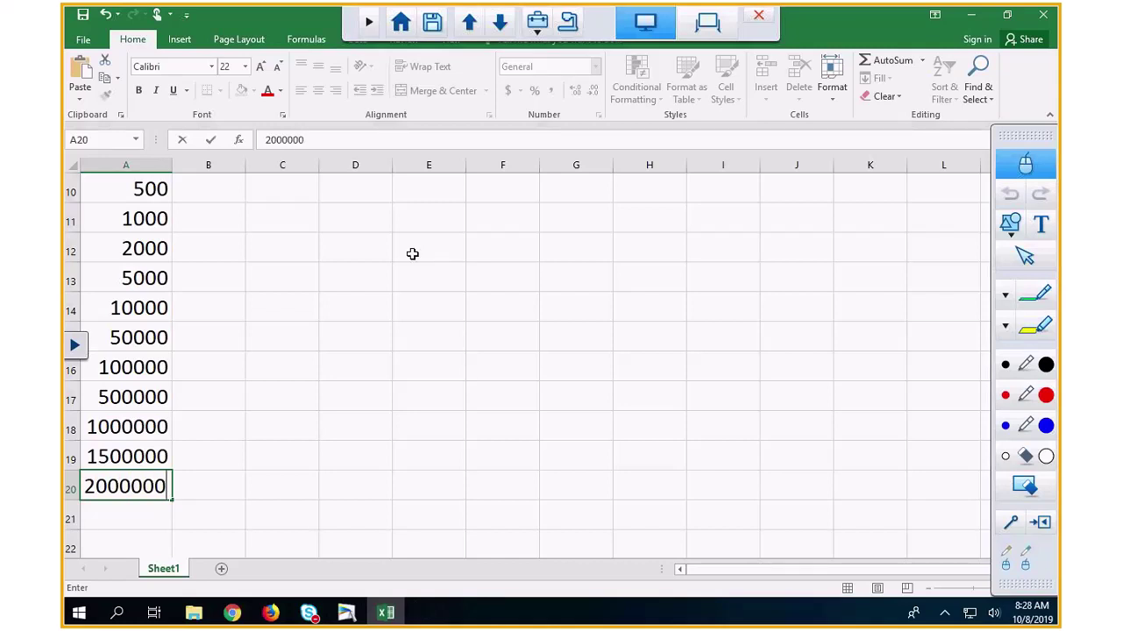
key("Tab")
Return to the start of the list, select cell B6 beside the 10, and widen column B.
key("Up")
key("Up")
key("Up")
key("Up")
key("Up")
key("Up")
key("Up")
key("Up")
key("Up")
key("Up")
key("Up")
key("Up")
key("Up")
key("Up")
key("Up")
key("Up")
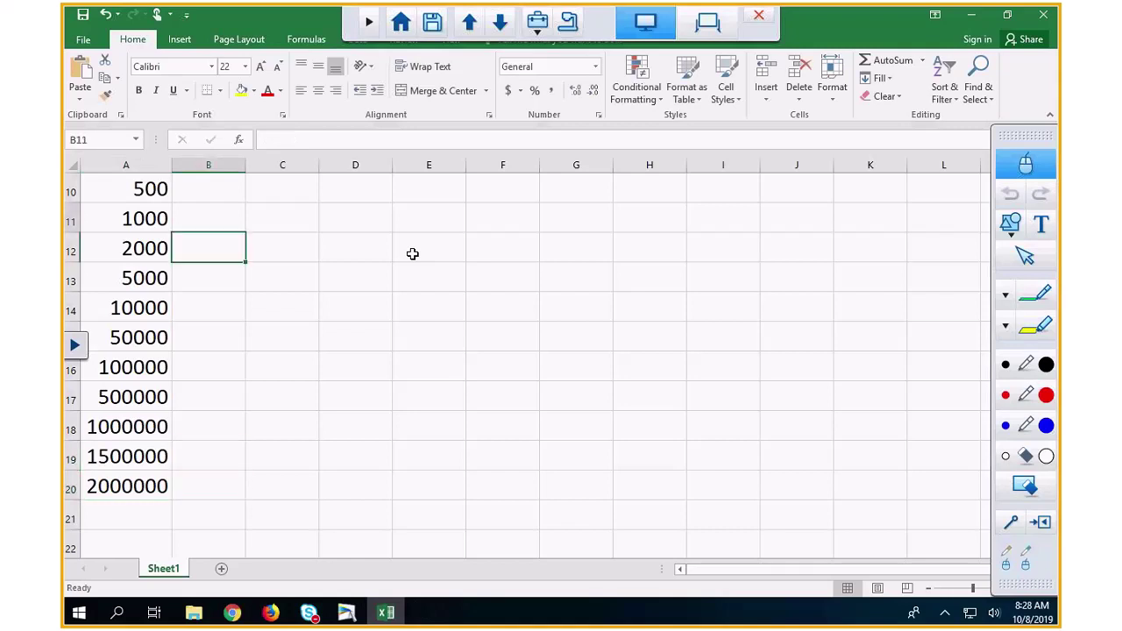
key("Up")
key("Up")
key("Down")
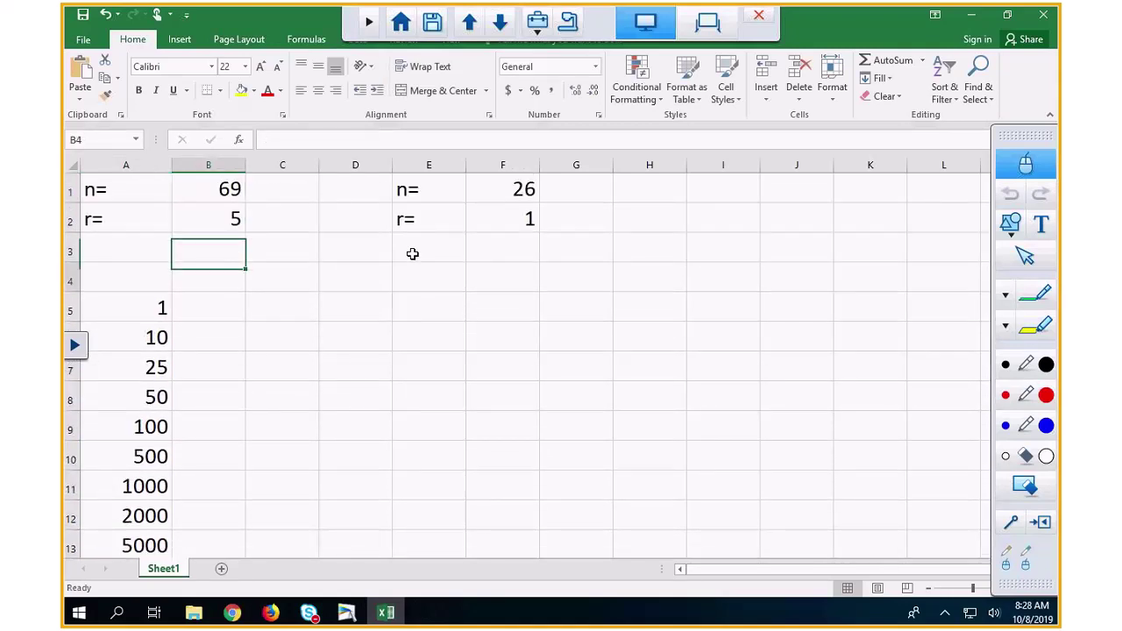
key("Down")
key("Down")
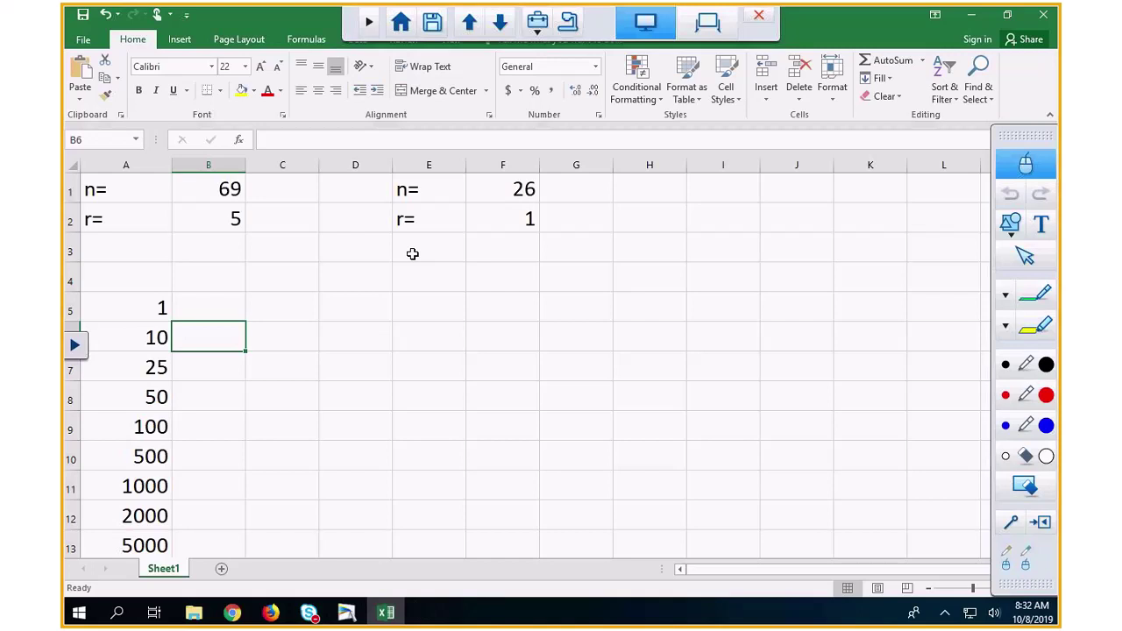
left_click_drag(247, 165, 285, 162)
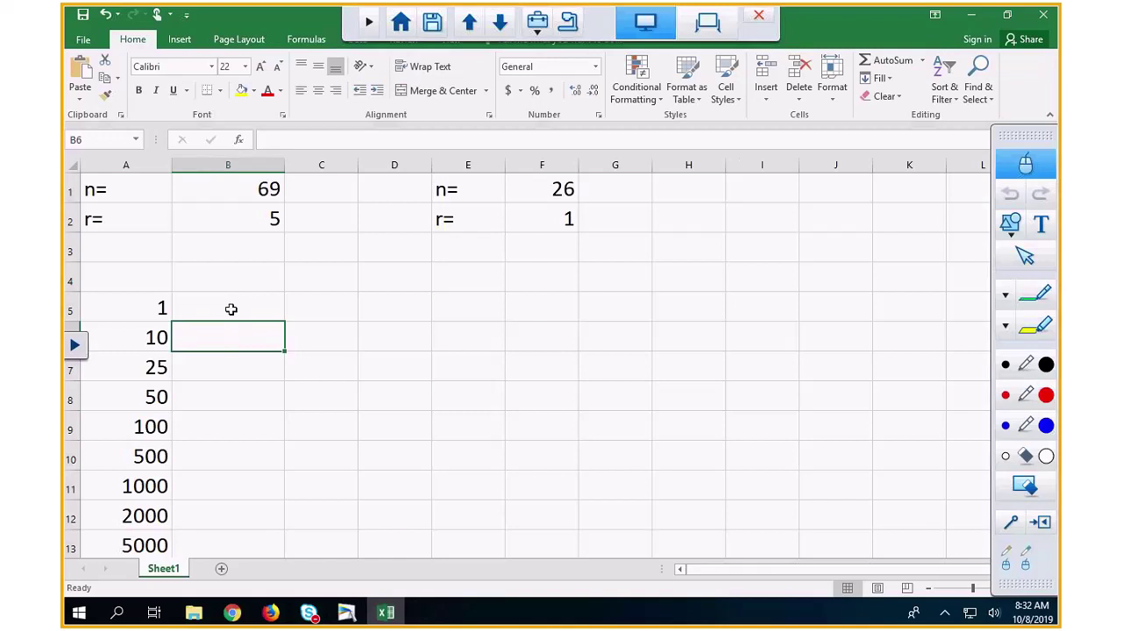
Calculate the first set's combinations in A3 with the formula =COMBIN(B1,B2).
left_click(232, 306)
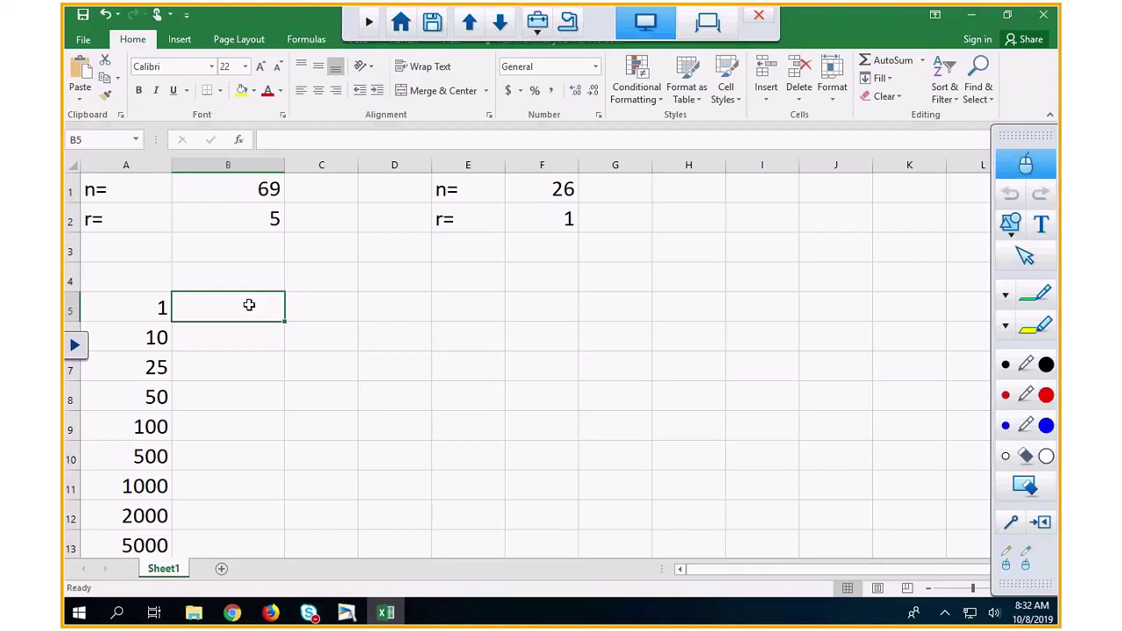
left_click(140, 249)
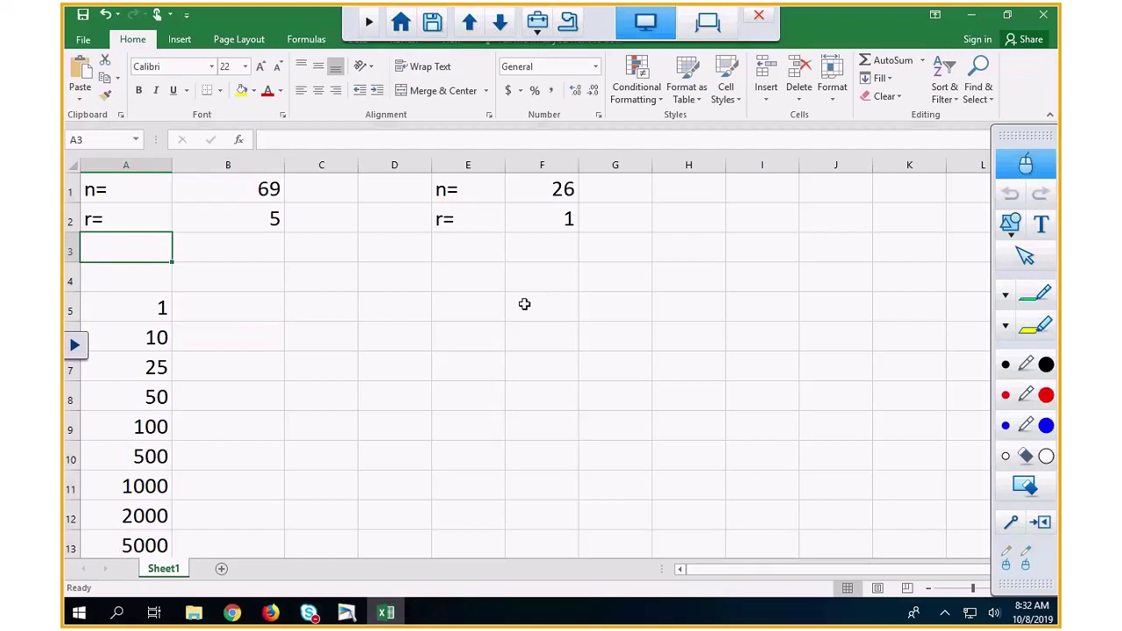
type("=")
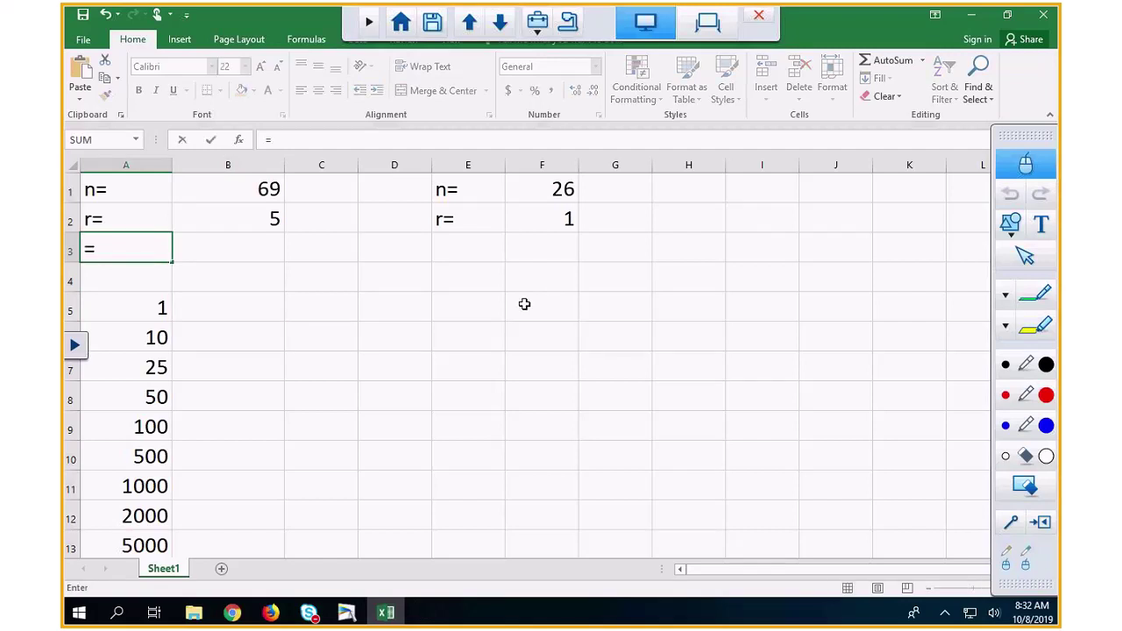
type("combin")
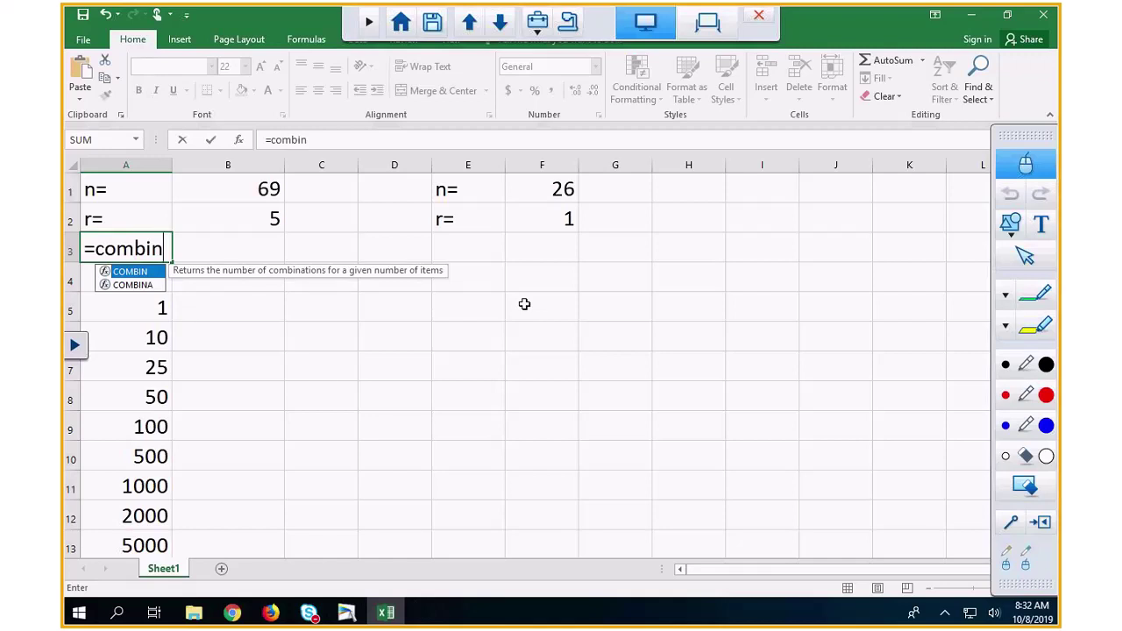
type("(")
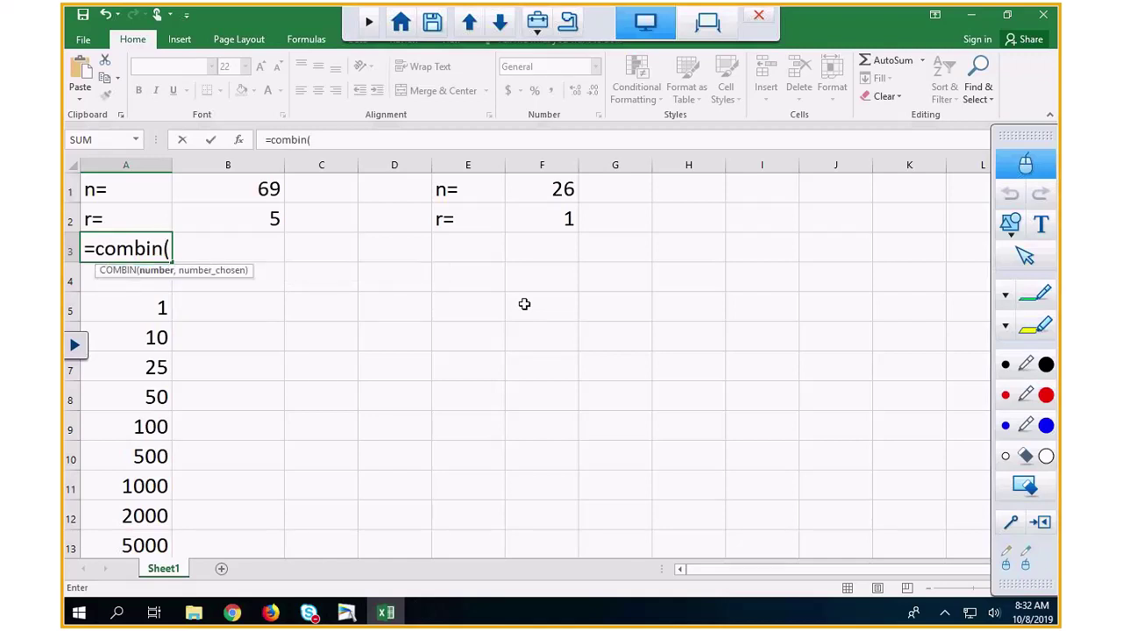
left_click(255, 184)
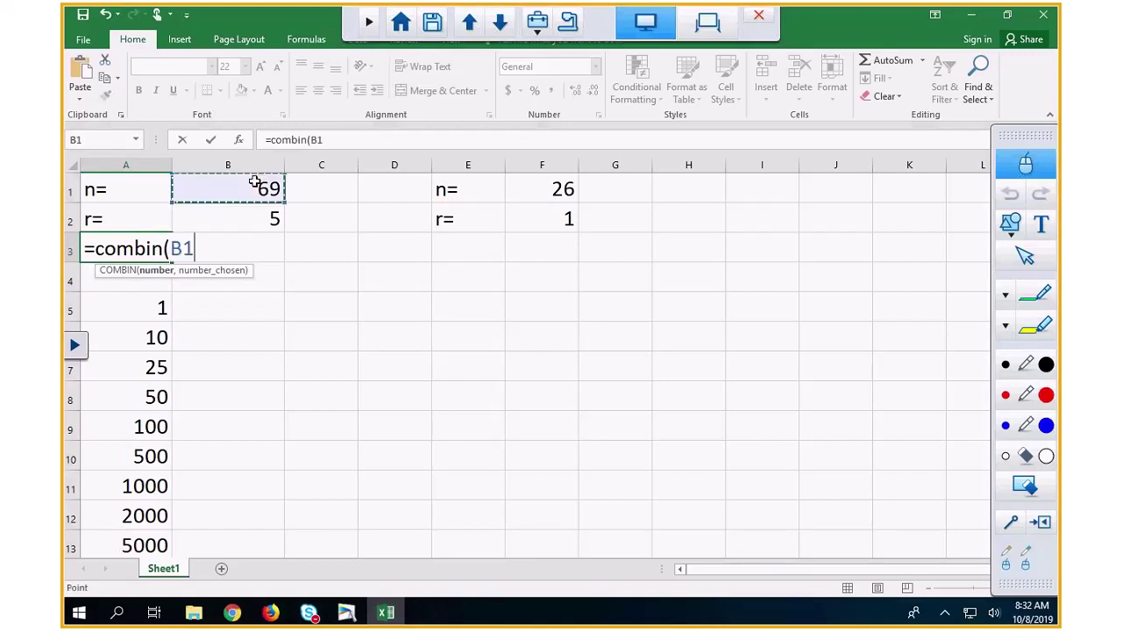
type(",")
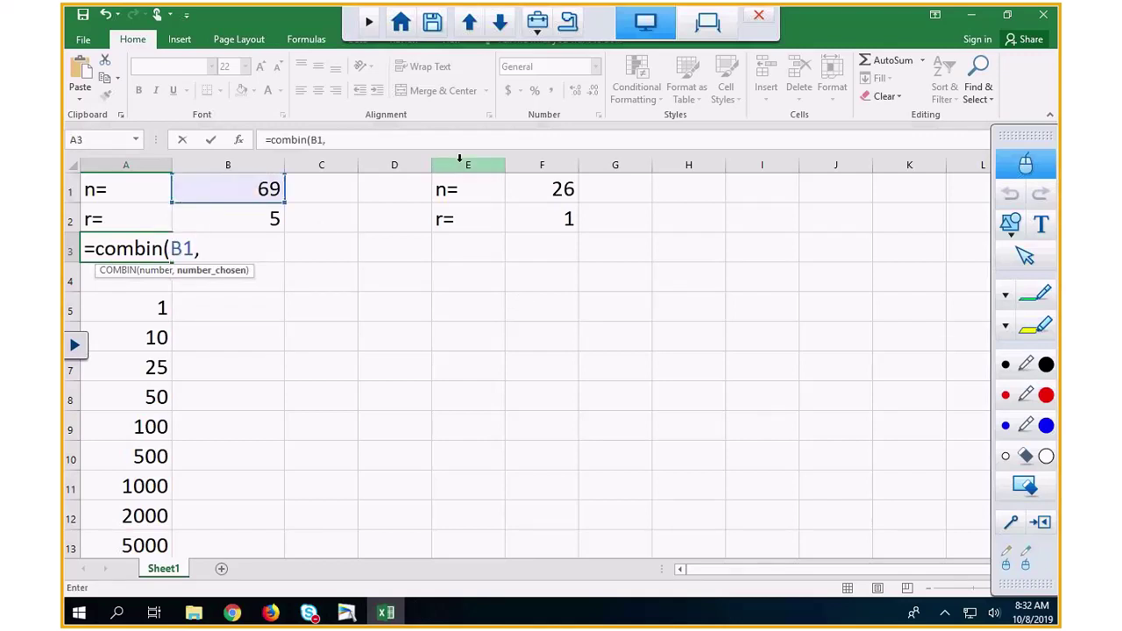
left_click(272, 219)
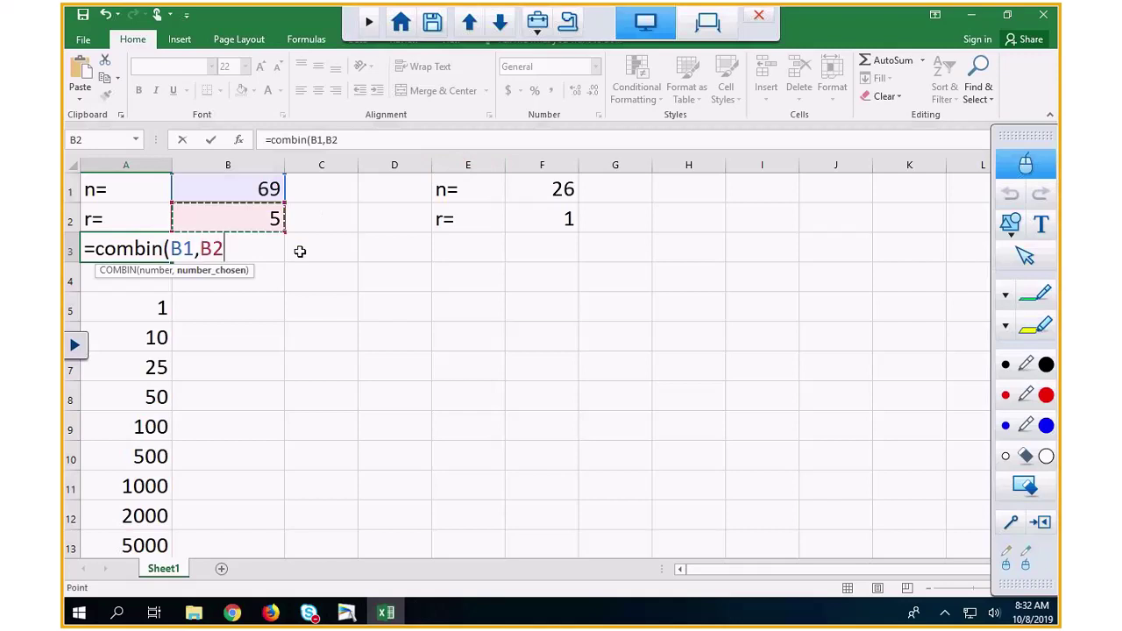
type(")")
key("Return")
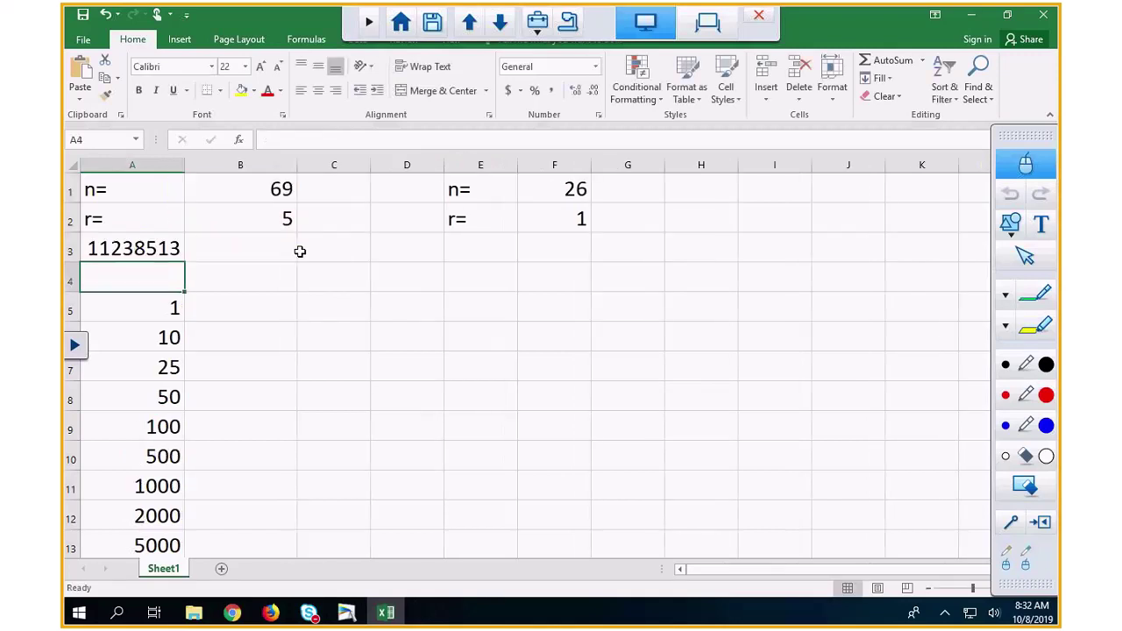
Copy the COMBIN formula from A3 to E3 so it uses the second set's n and r values.
left_click(491, 253)
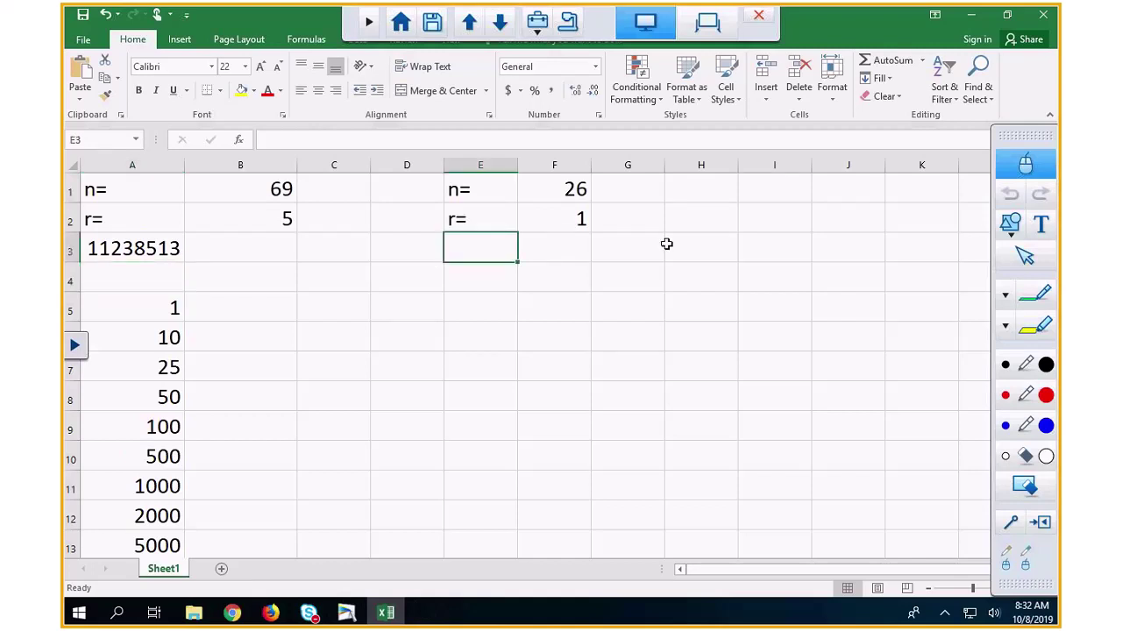
key("Left")
key("Left")
key("Left")
key("Left")
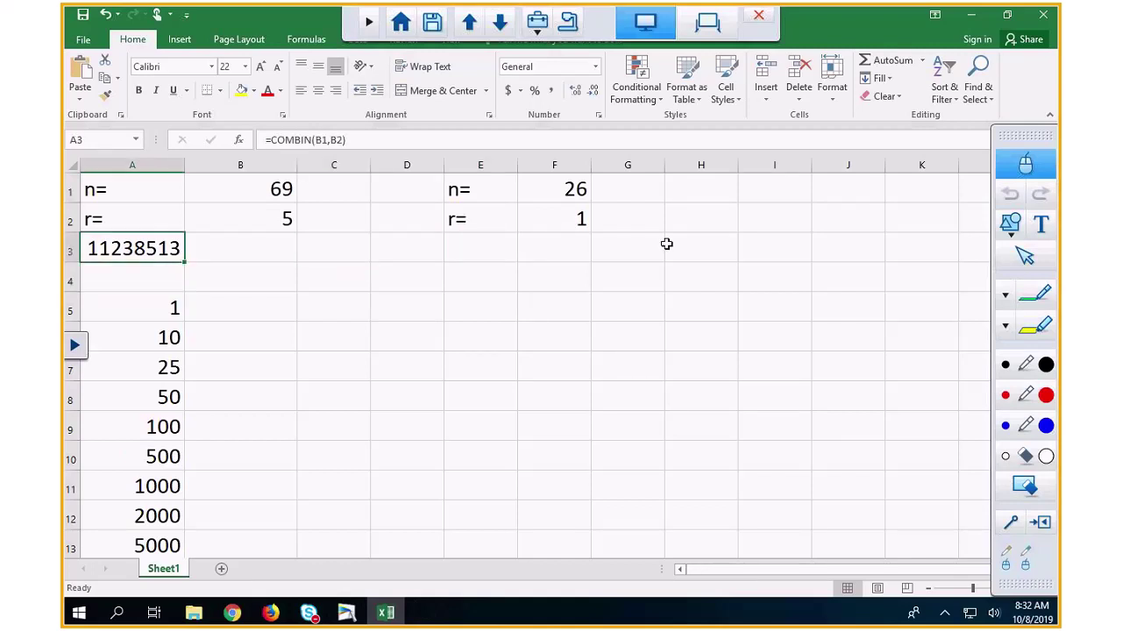
key("ctrl+c")
key("Right")
key("Right")
key("Right")
key("Right")
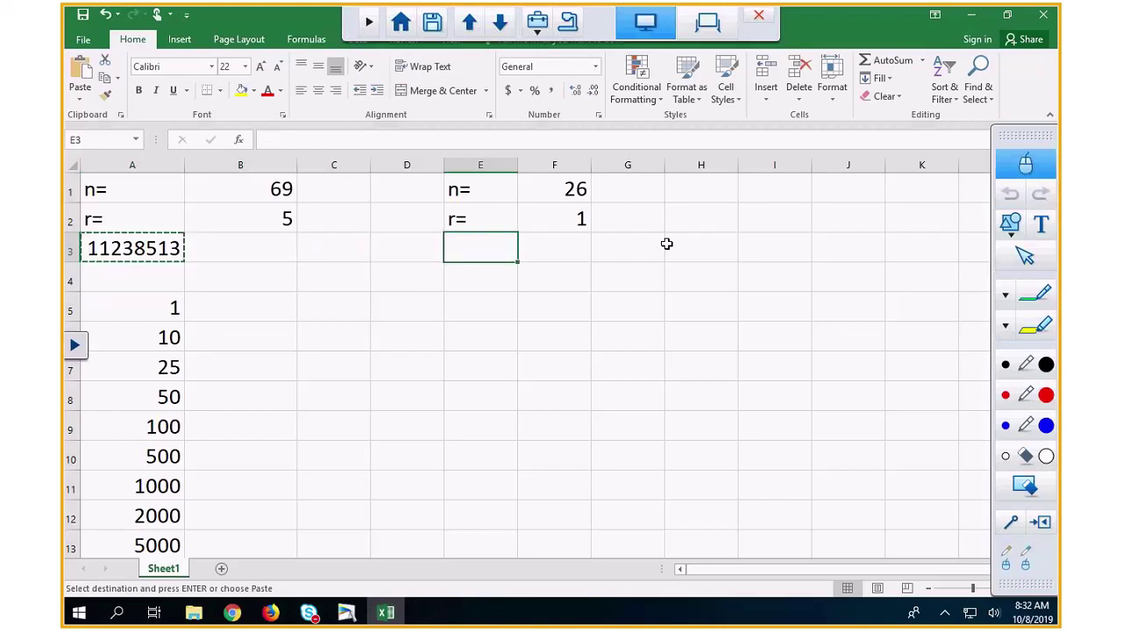
key("ctrl+v")
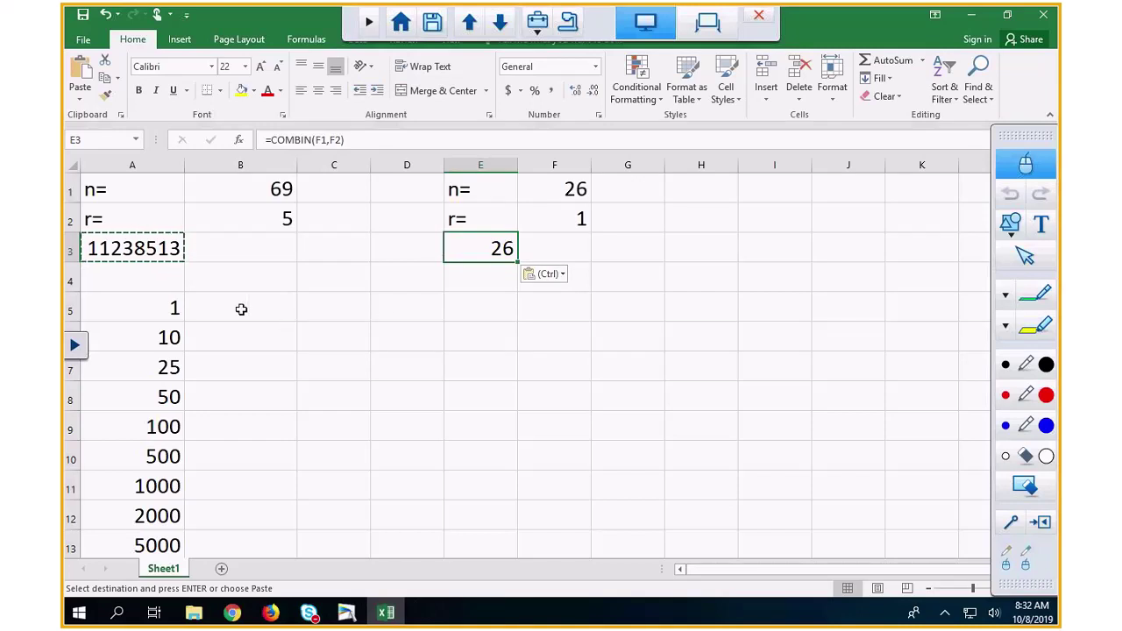
Widen column C to about 38.71 and format cells C5:C20 as Number with 2 decimal places.
left_click_drag(372, 164, 513, 163)
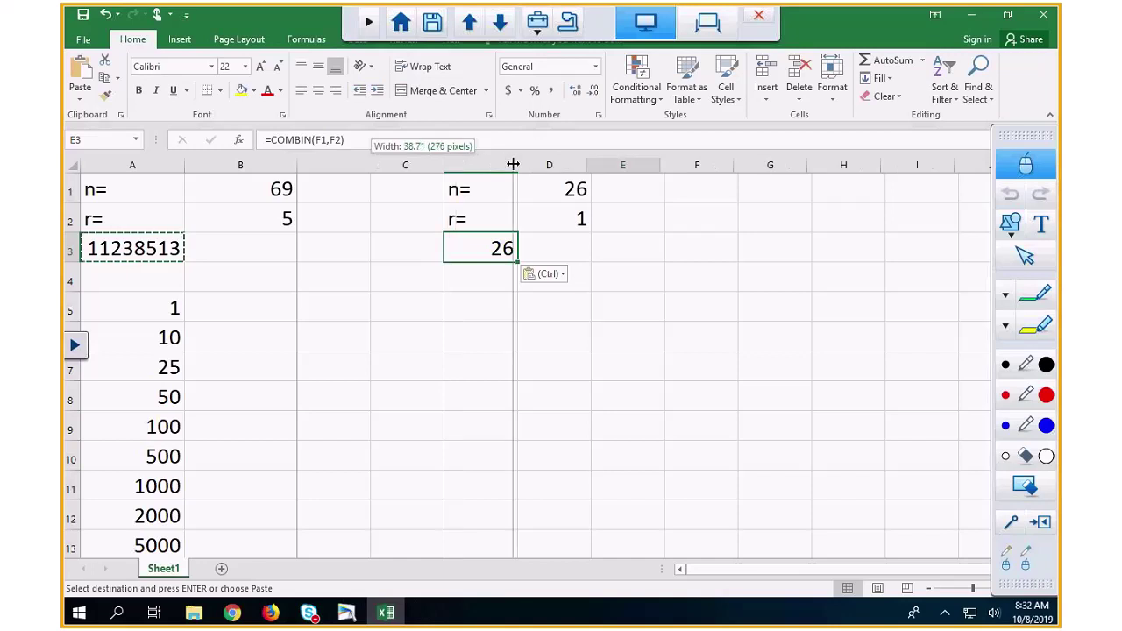
left_click(360, 313)
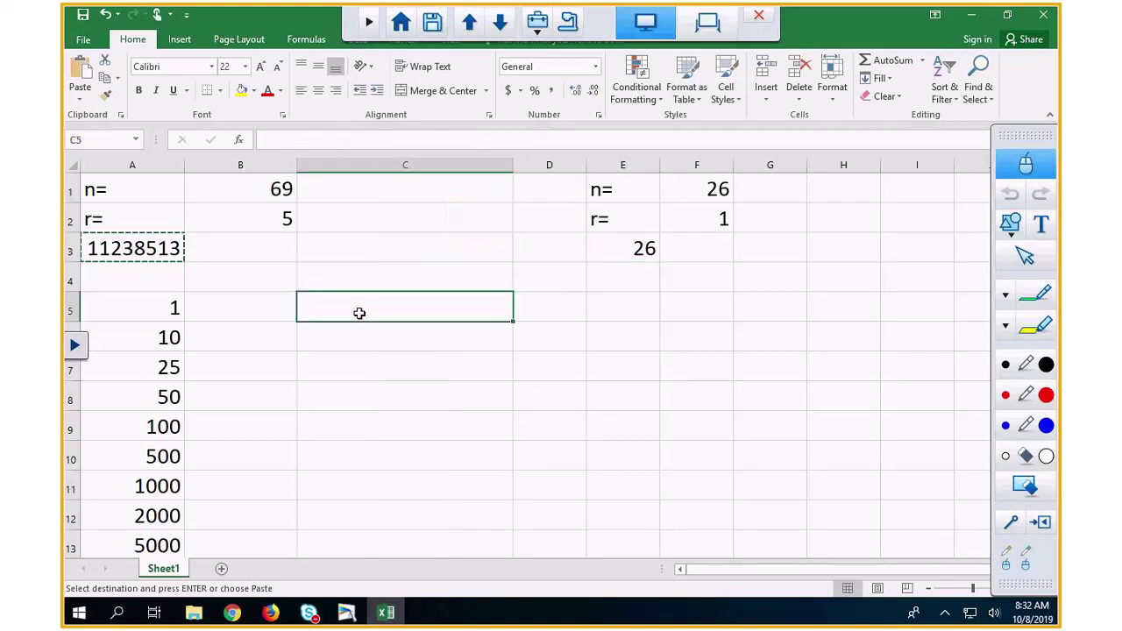
left_click_drag(360, 313, 373, 489)
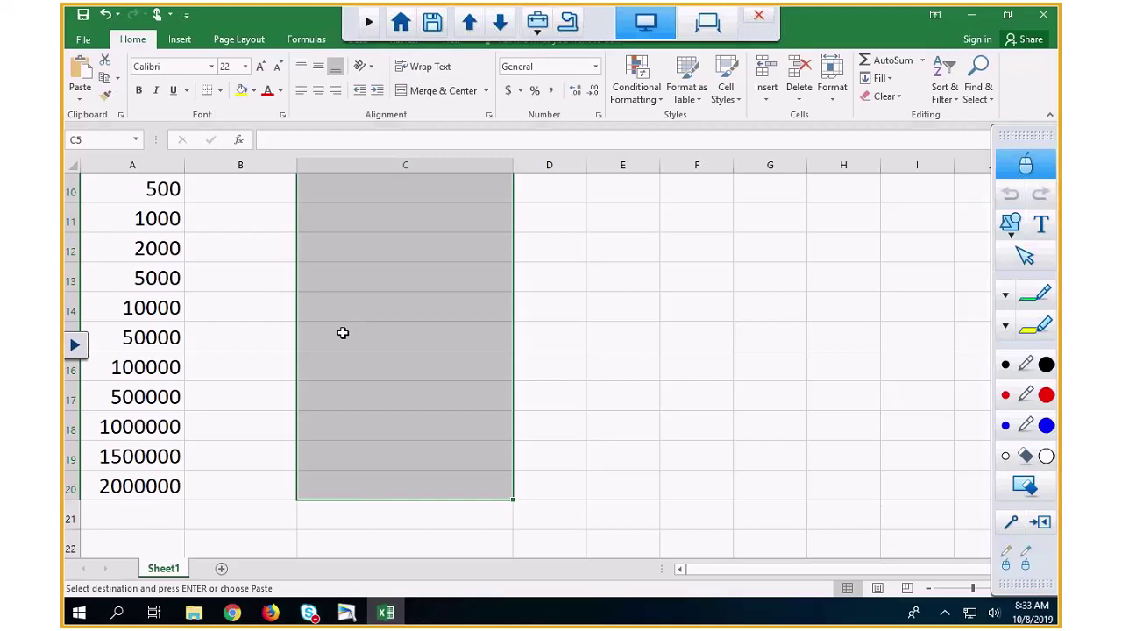
scroll(343, 333, "up", 3)
right_click(333, 319)
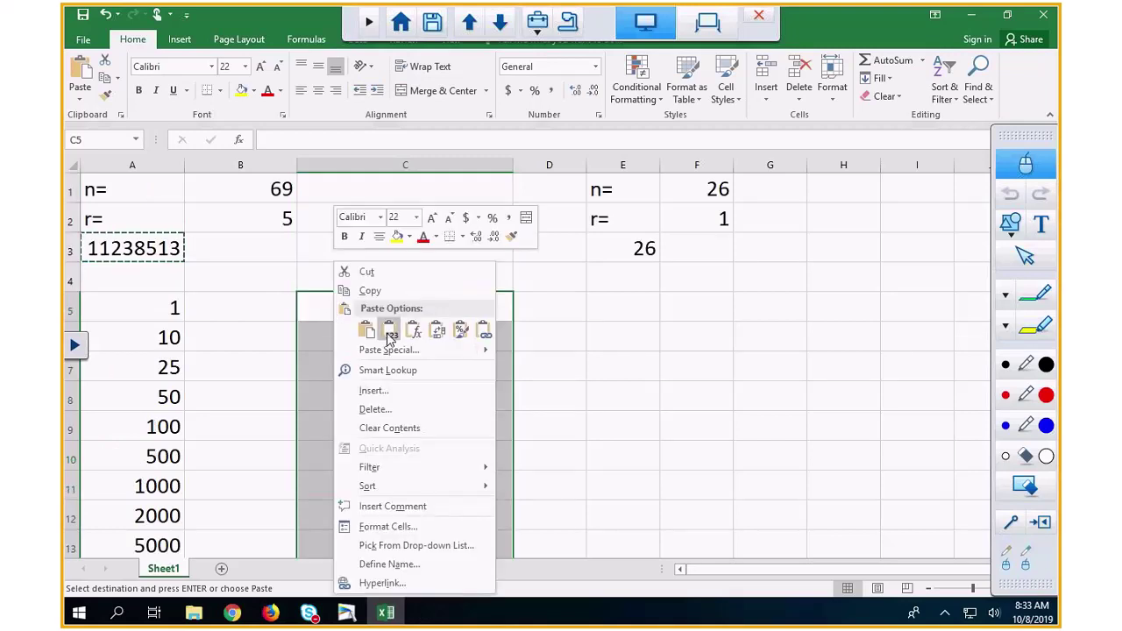
left_click(377, 526)
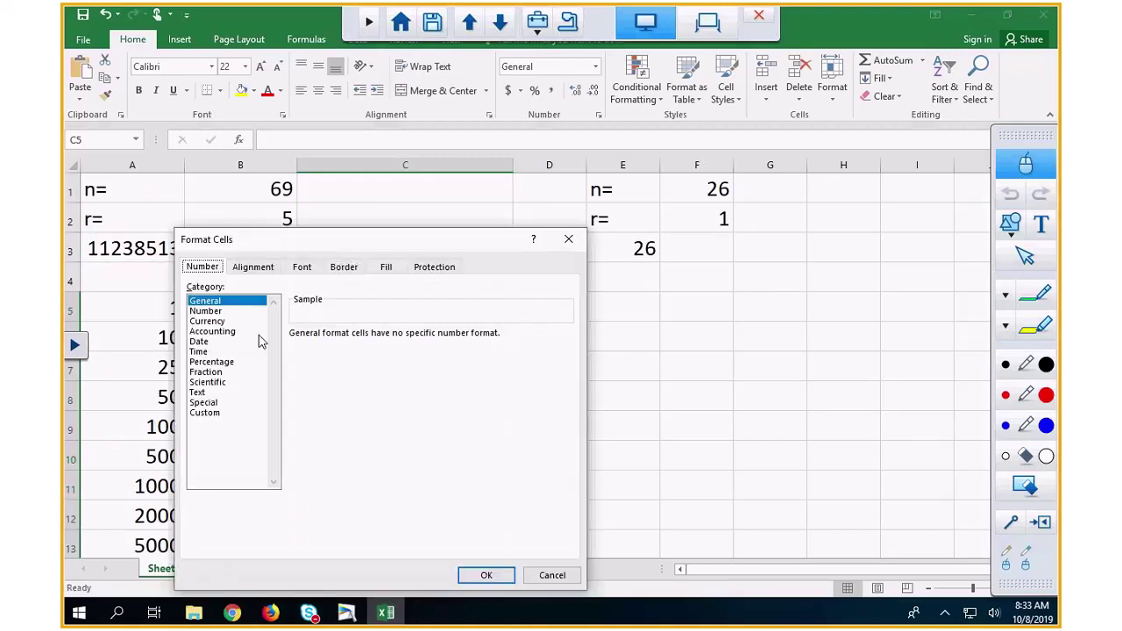
left_click(205, 310)
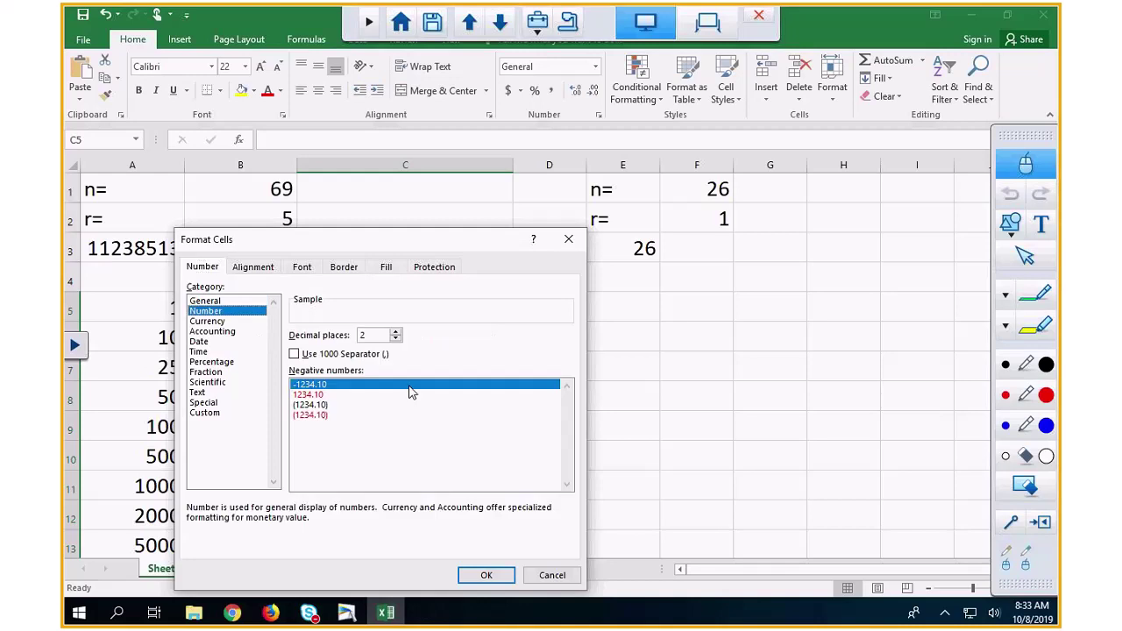
left_click(484, 576)
Multiply the two combination results in B5 using absolute references, with the formula =$A$3*$E$3.
left_click(256, 312)
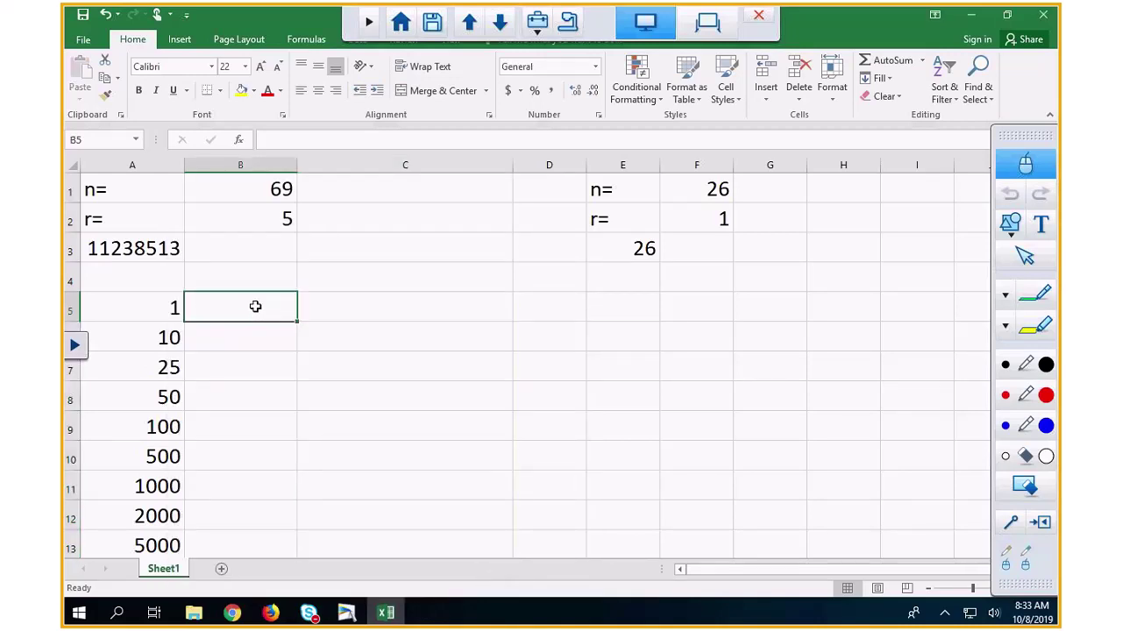
type("=")
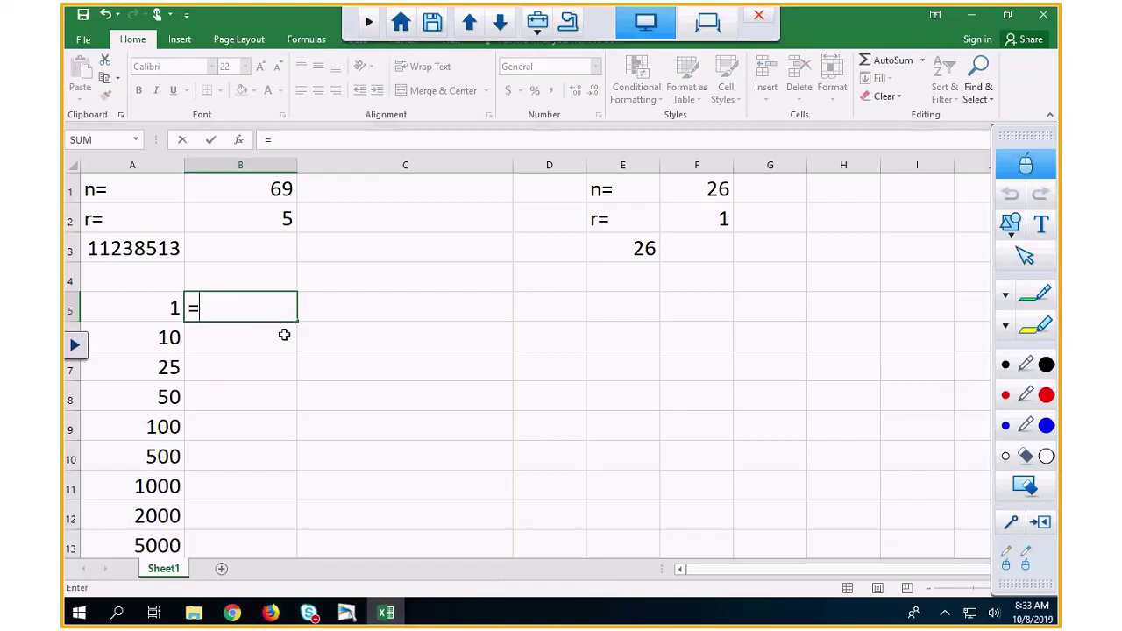
left_click(142, 249)
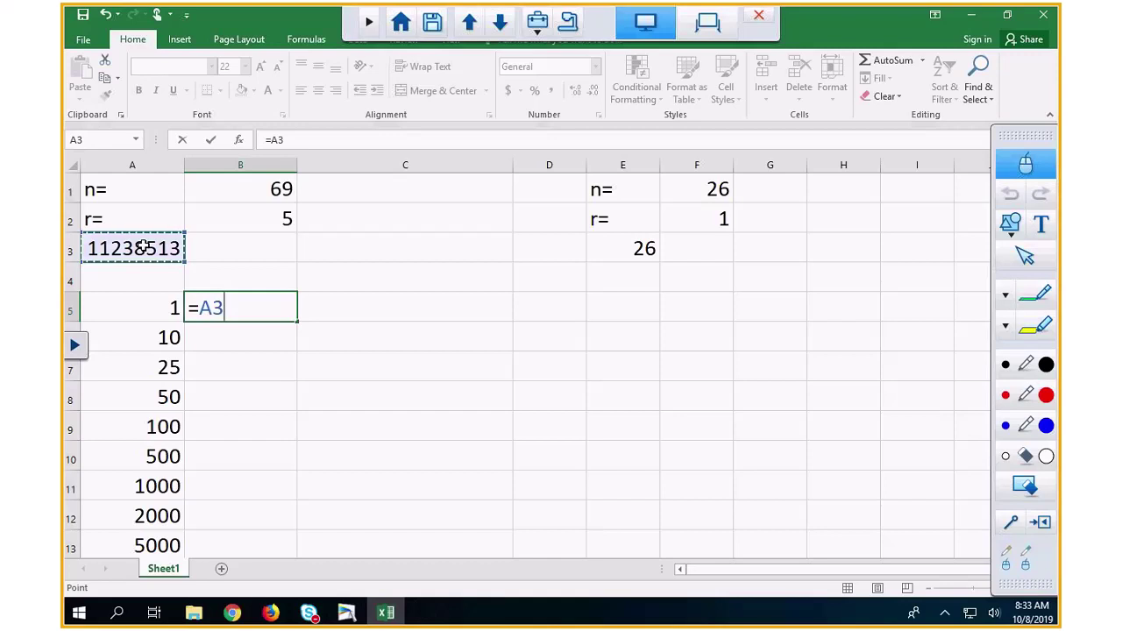
key("F4")
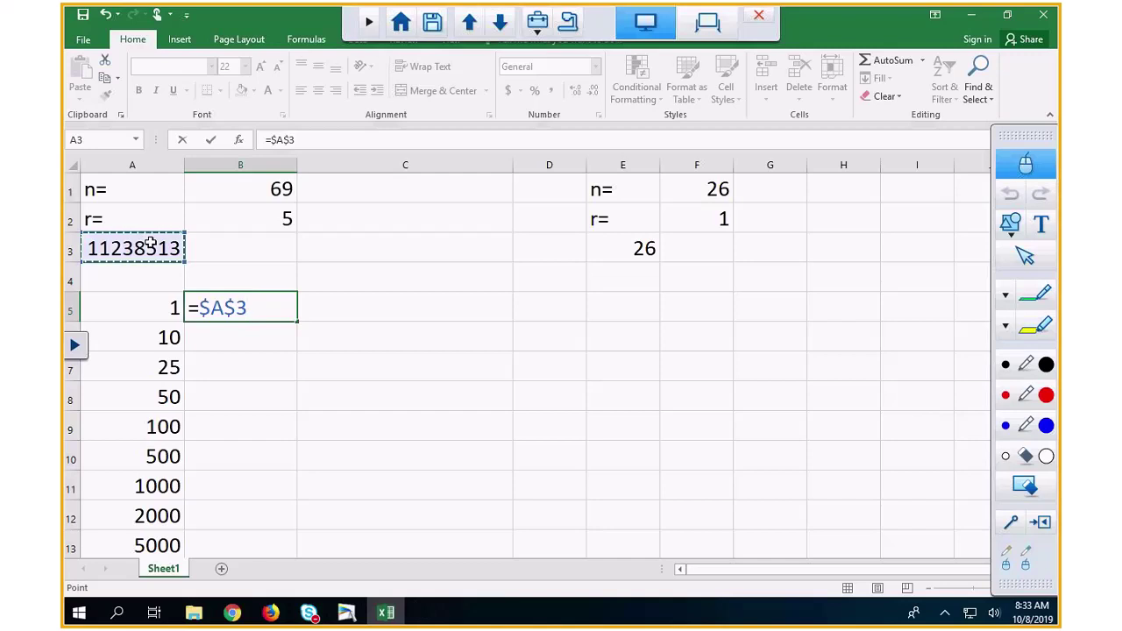
type("*")
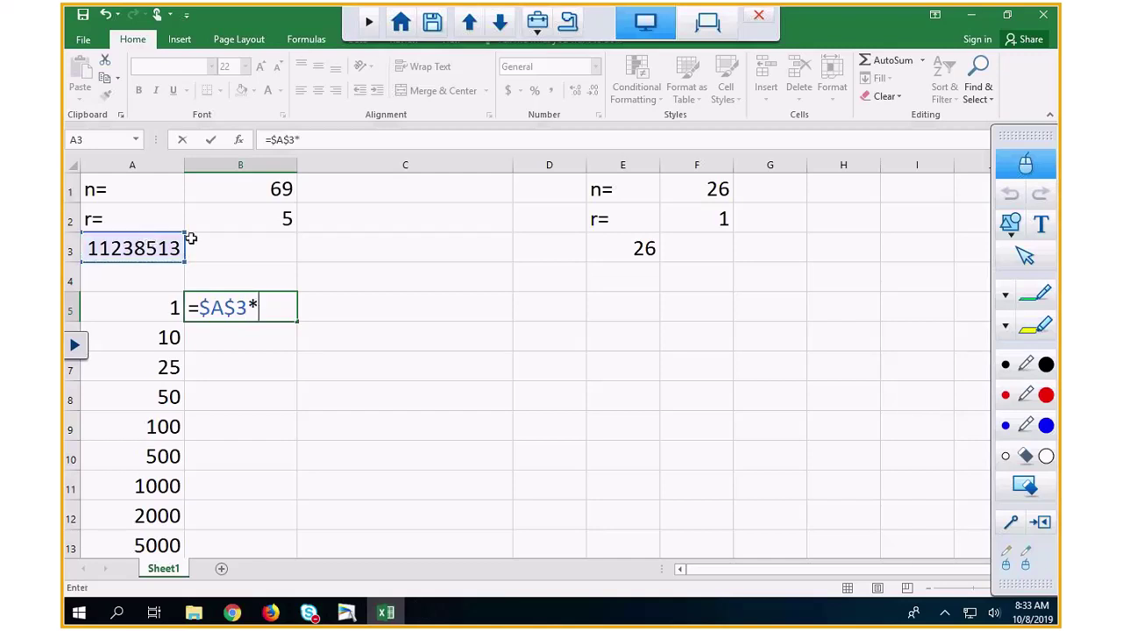
left_click(616, 248)
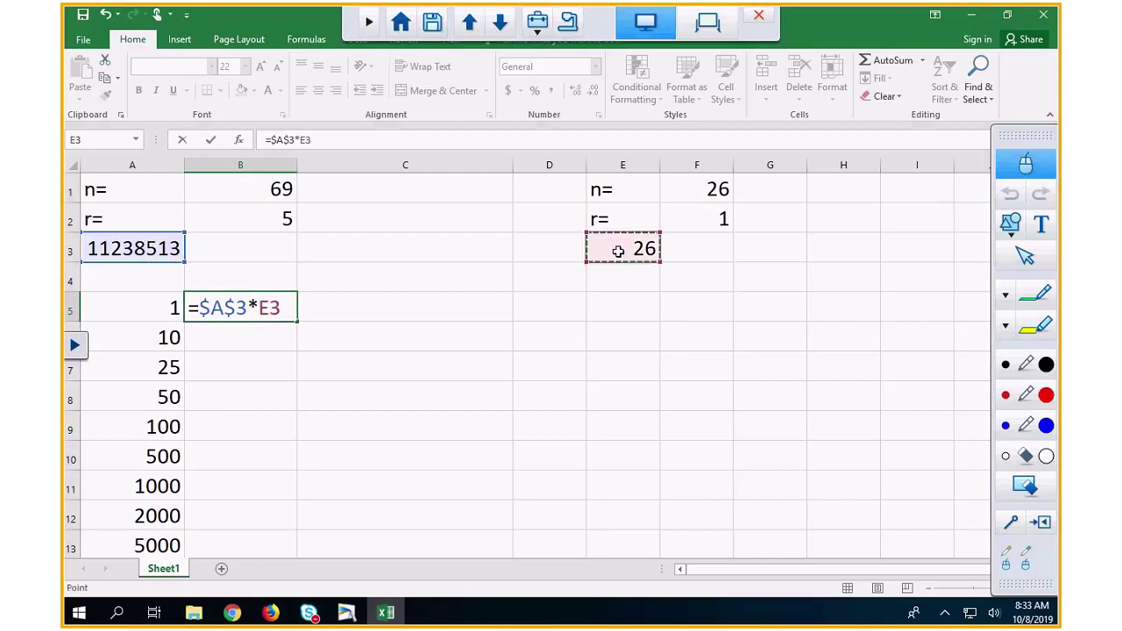
key("F4")
key("Return")
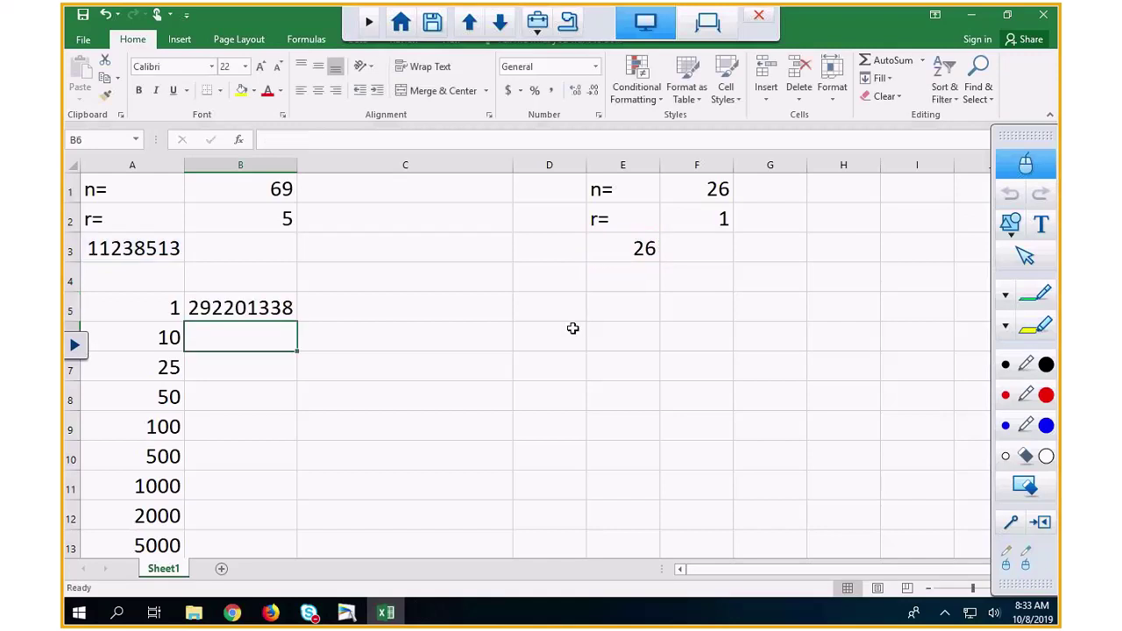
Fill the B5 formula down through B20 alongside the whole column A list.
left_click(235, 309)
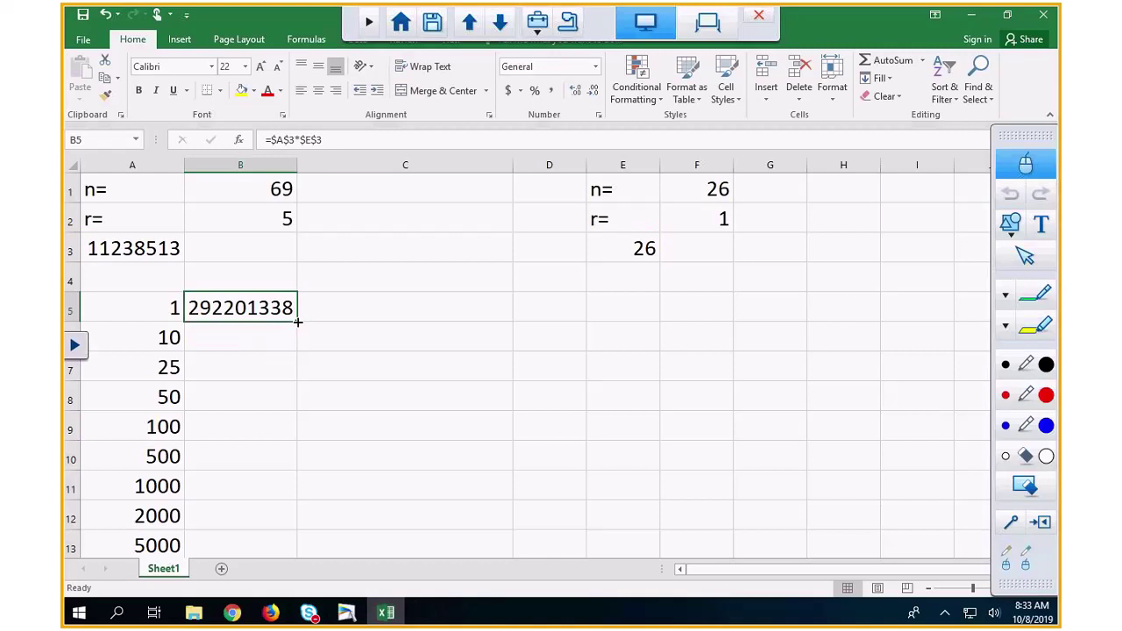
left_click_drag(299, 323, 279, 494)
scroll(385, 464, "up", 3)
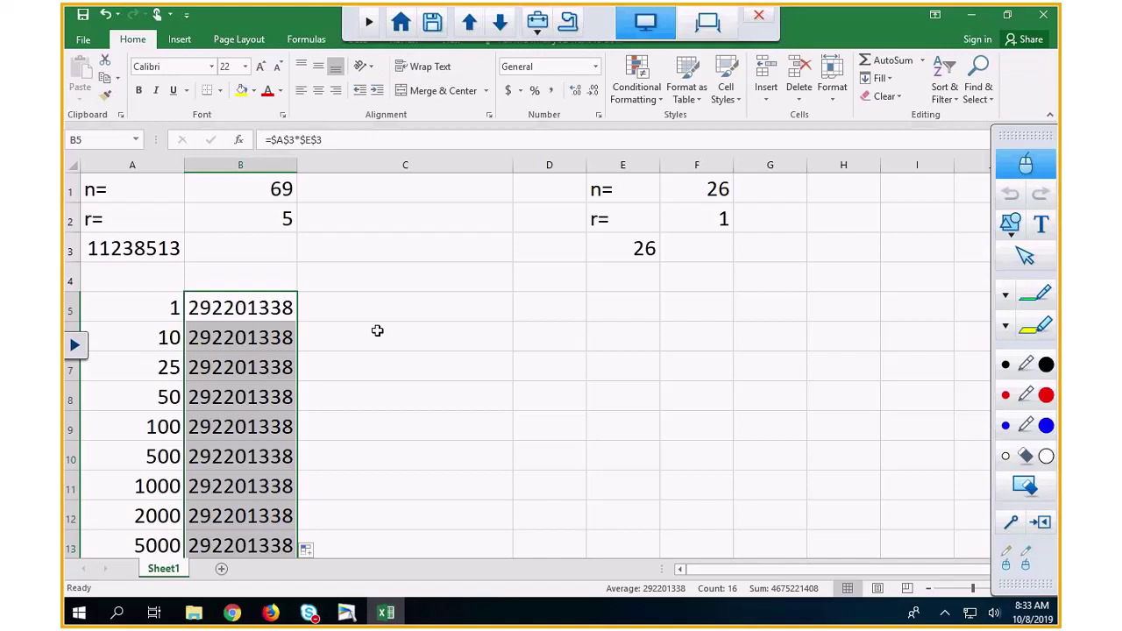
Highlight the combination result in A3 with yellow fill and the one in E3 with light green fill.
left_click(146, 251)
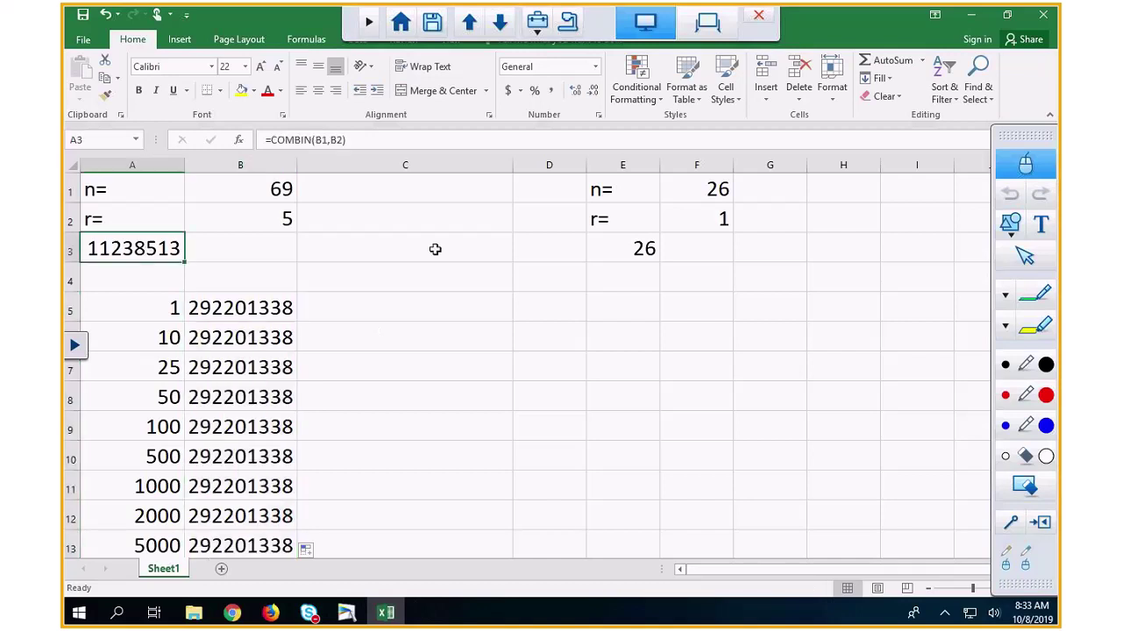
left_click(648, 247)
left_click(158, 250)
left_click(241, 89)
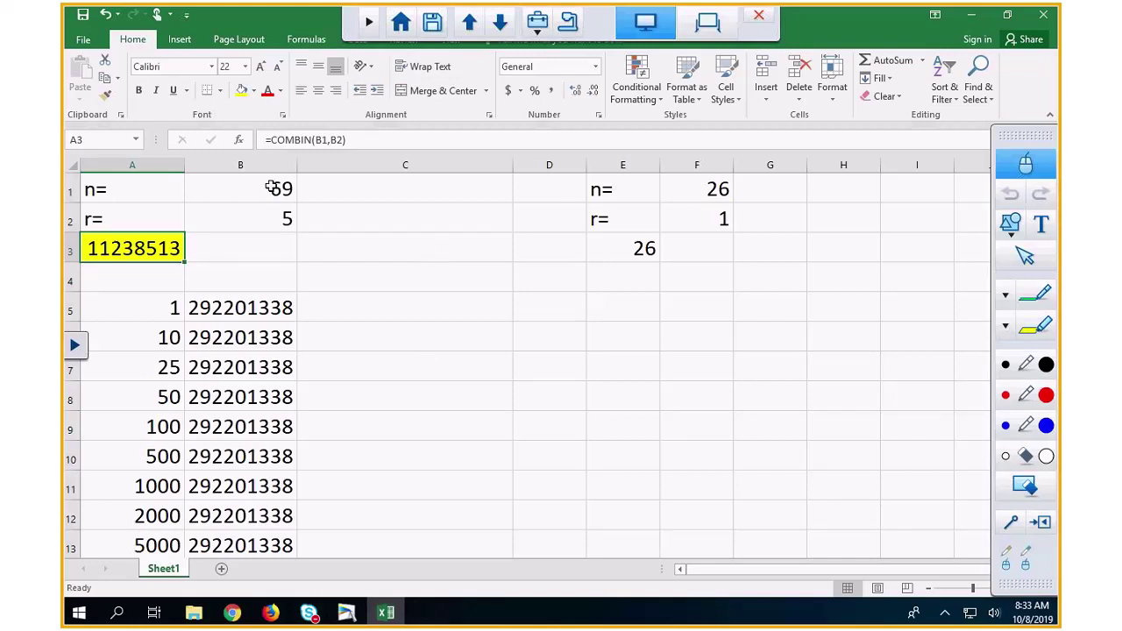
left_click(647, 251)
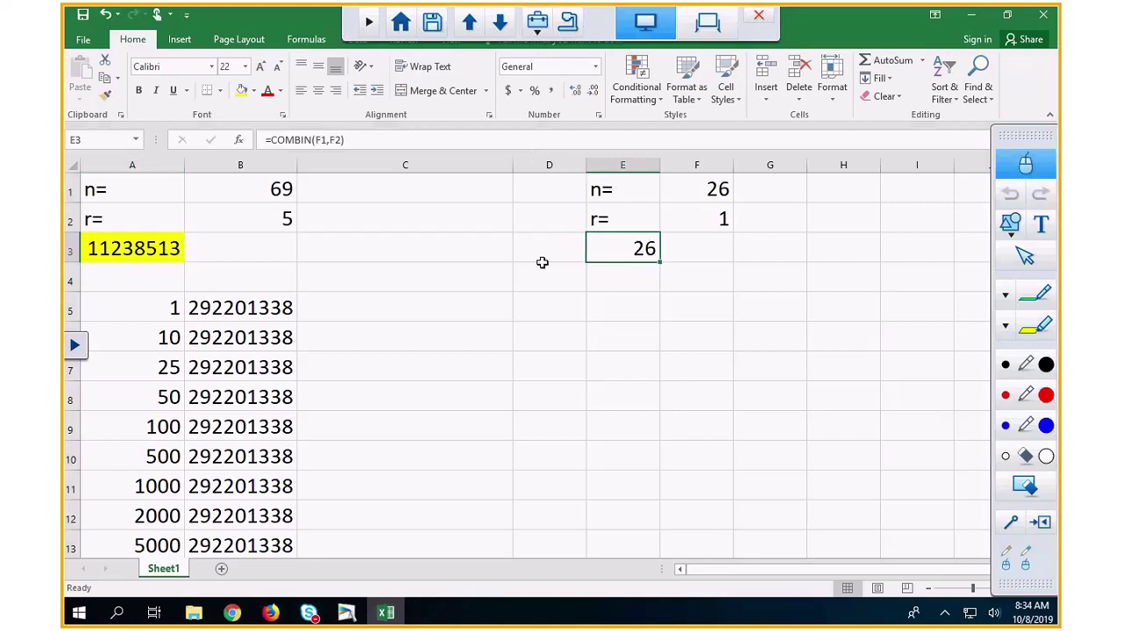
left_click(254, 91)
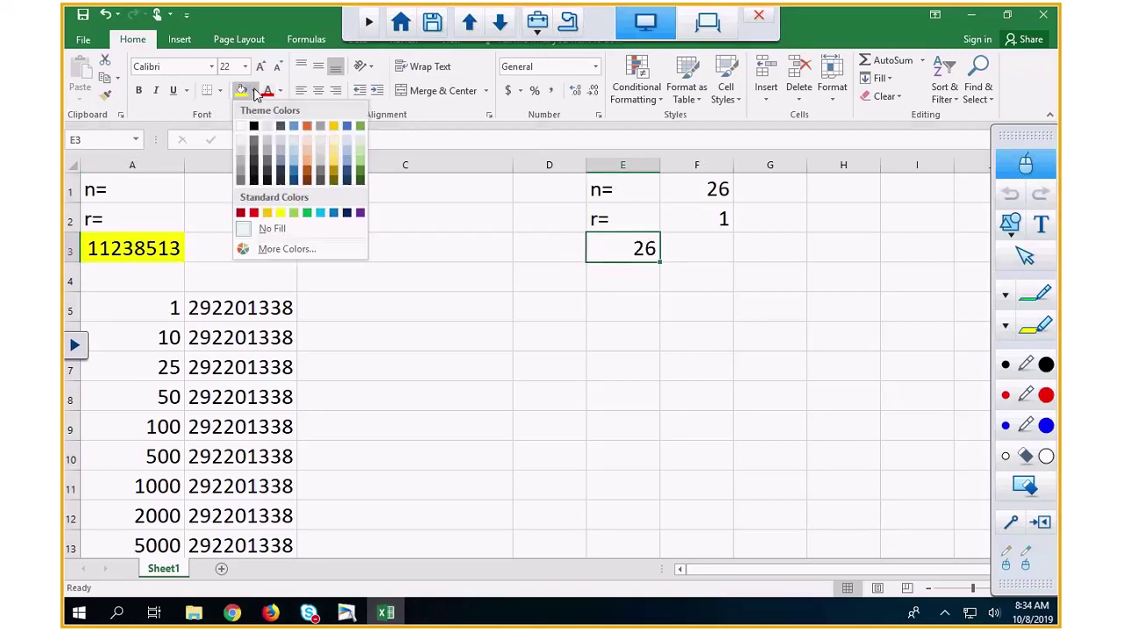
left_click(294, 212)
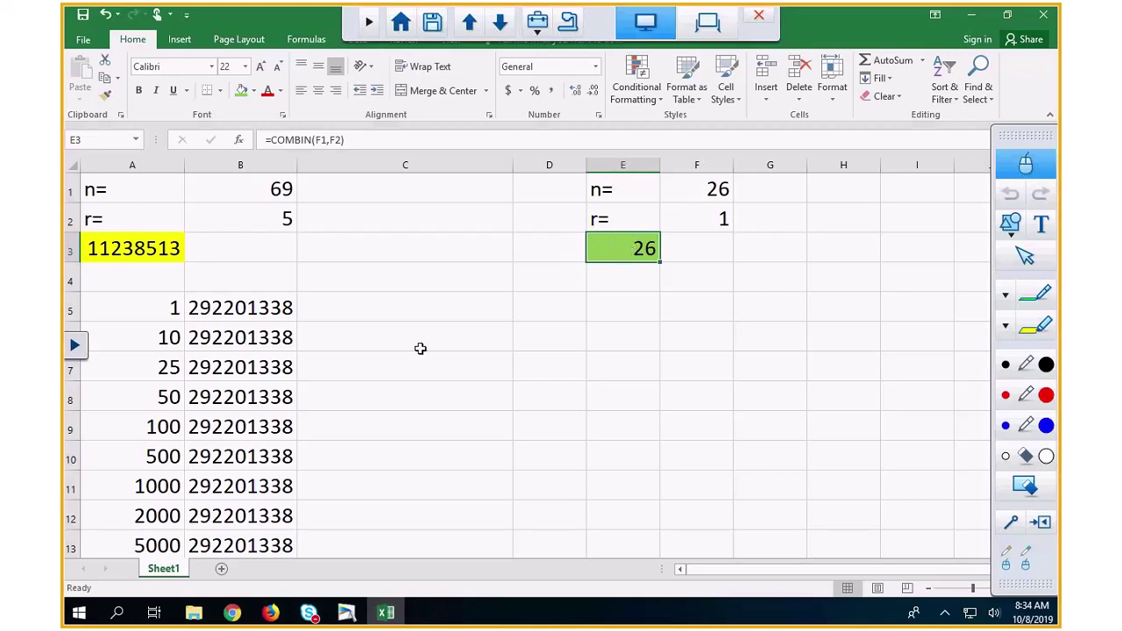
Divide the number of tickets by the total combinations in C5 with =A5/B5, and fill the formula down through C20.
left_click(386, 308)
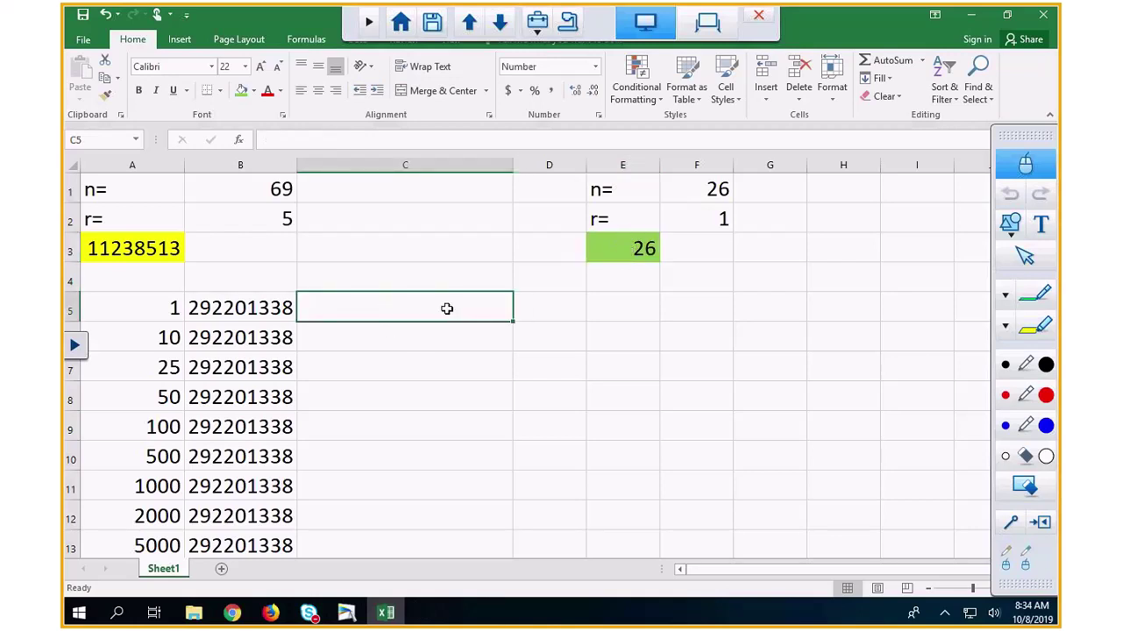
type("=")
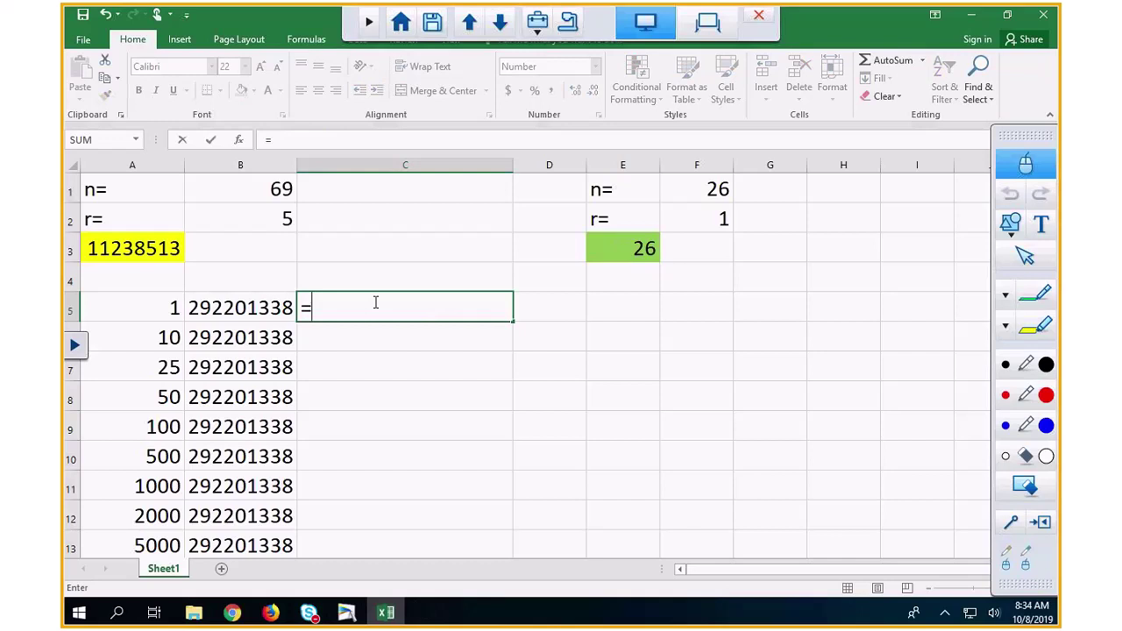
left_click(180, 309)
type("/")
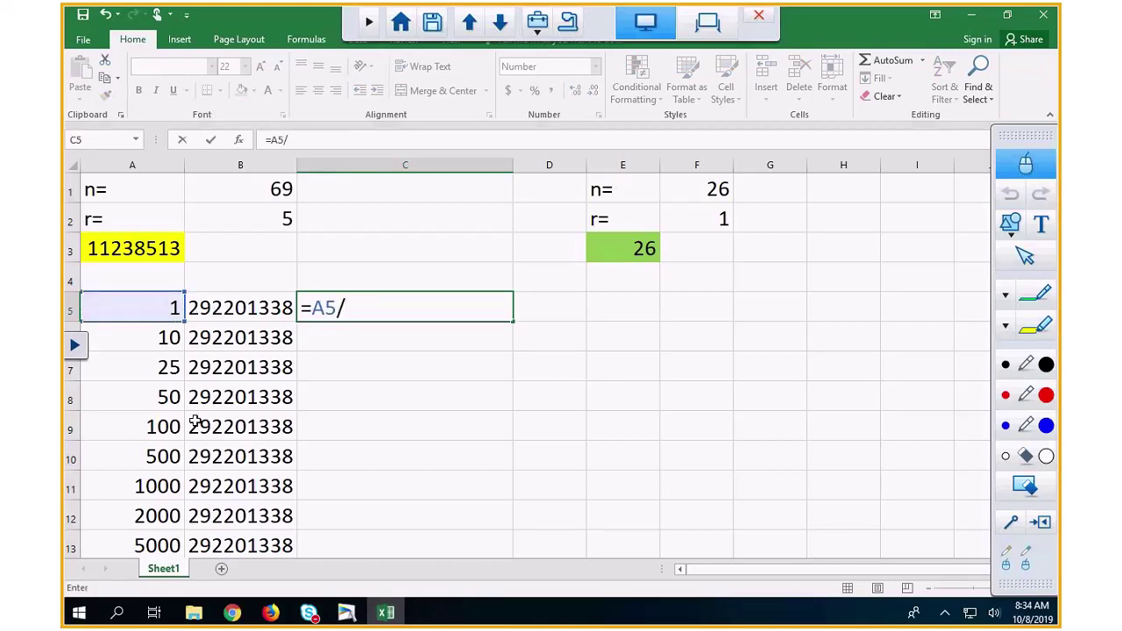
left_click(235, 309)
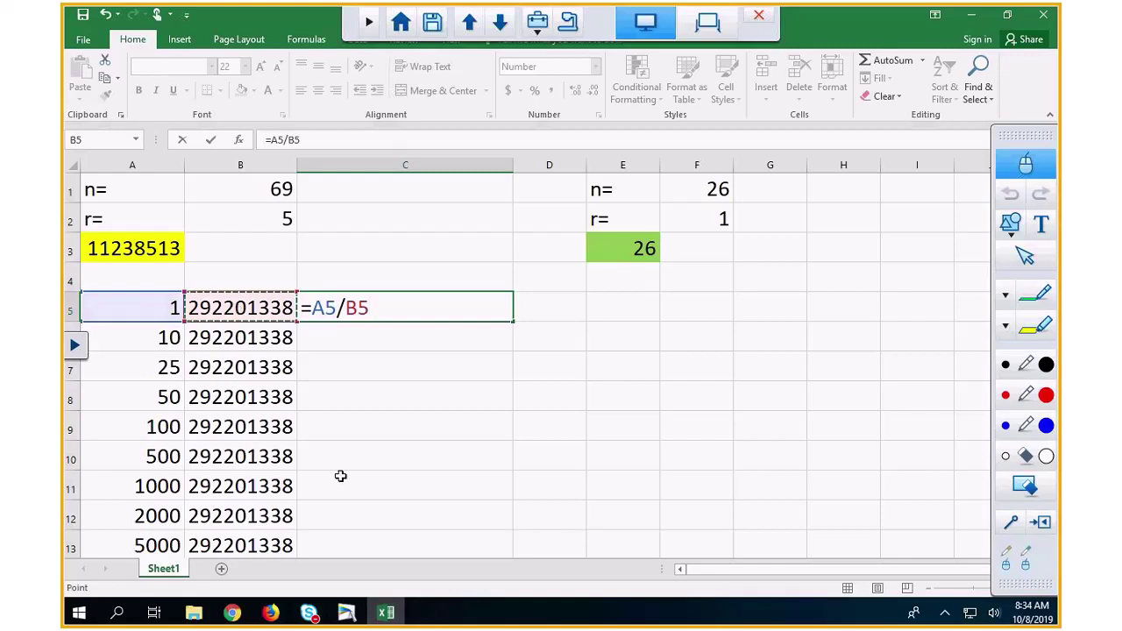
key("Return")
left_click(413, 304)
left_click_drag(506, 331, 496, 489)
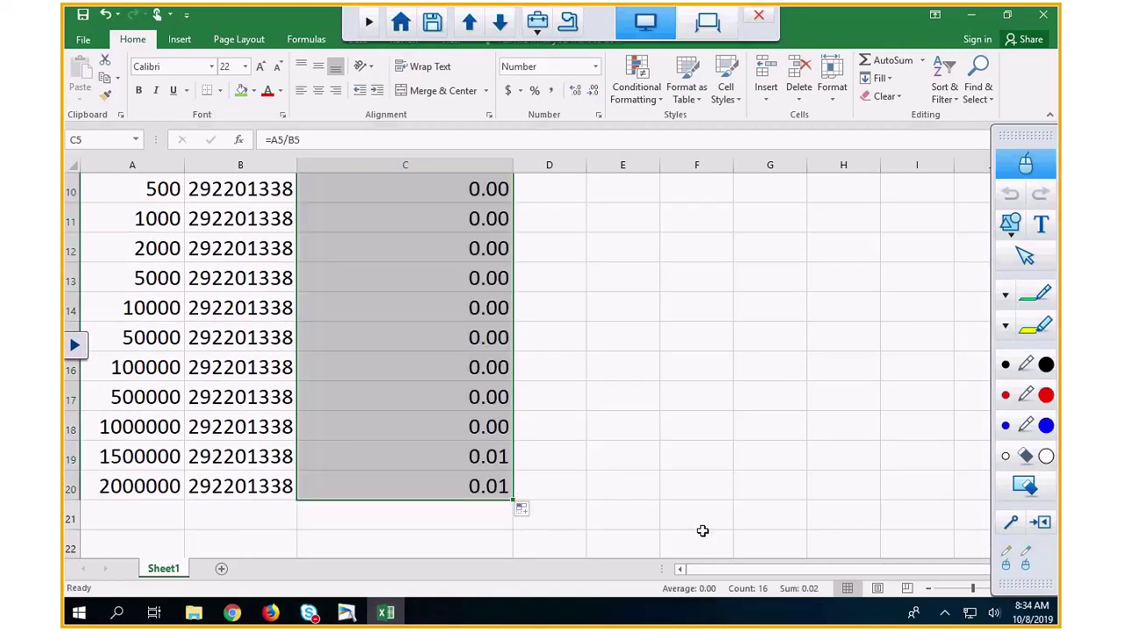
Review the two-decimal probabilities in C5:C20 against the numbers in column A.
scroll(693, 520, "up", 1)
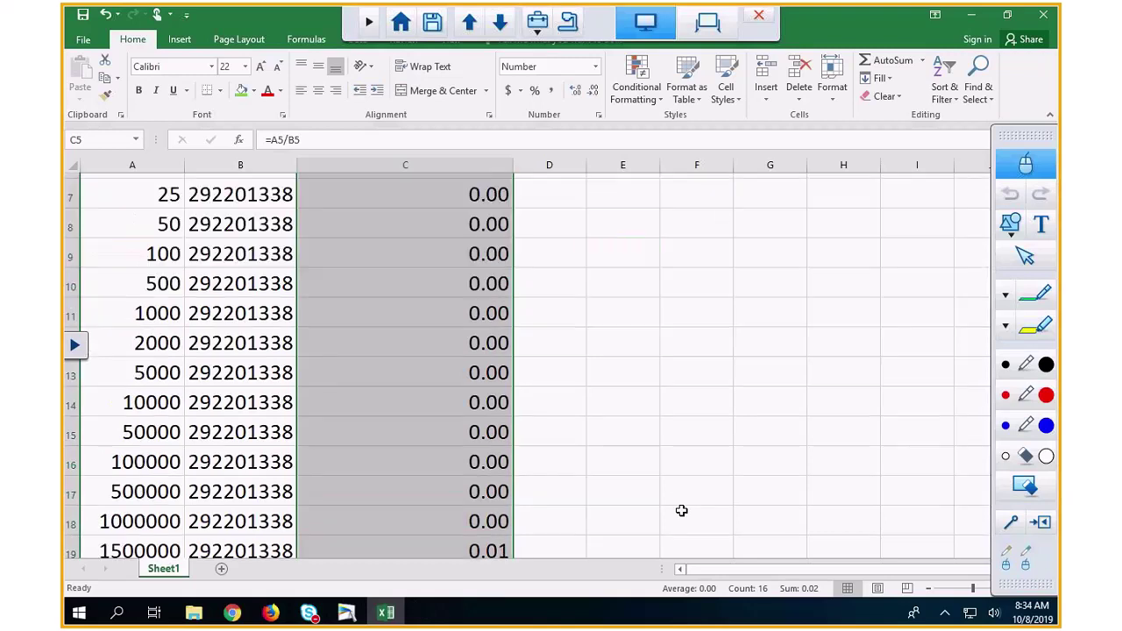
scroll(682, 510, "down", 1)
scroll(681, 509, "up", 1)
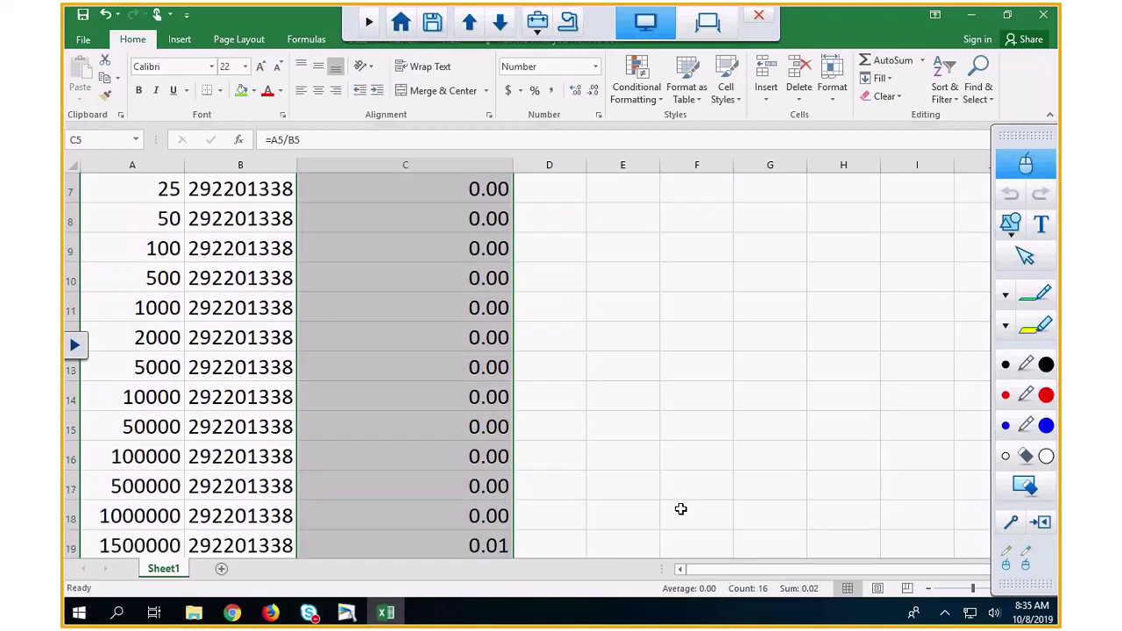
scroll(679, 511, "down", 1)
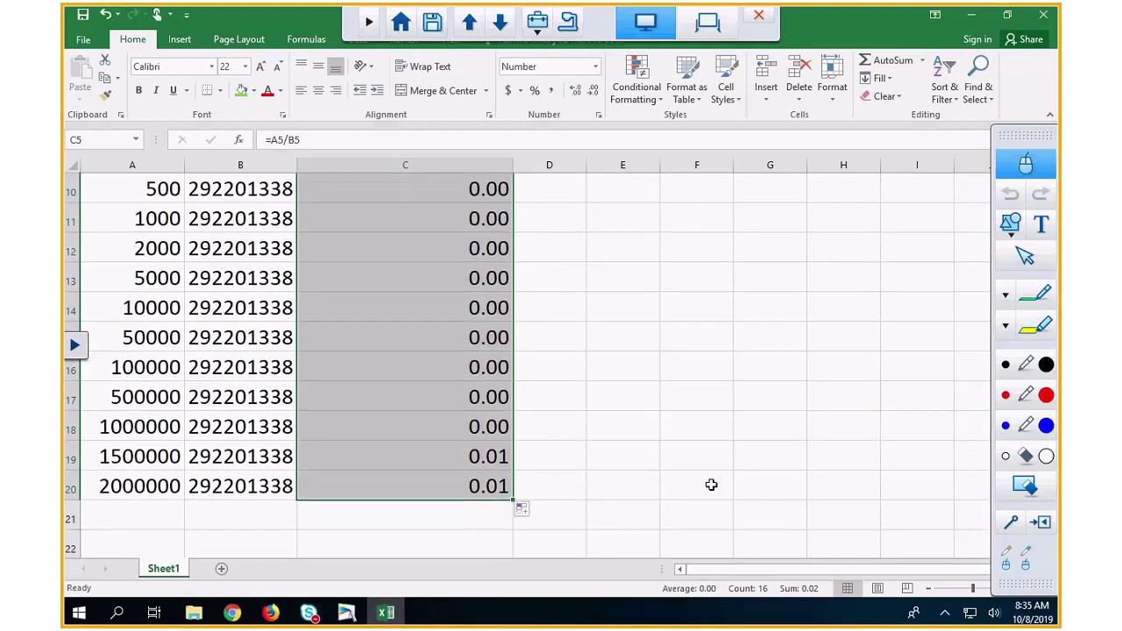
scroll(744, 487, "up", 1)
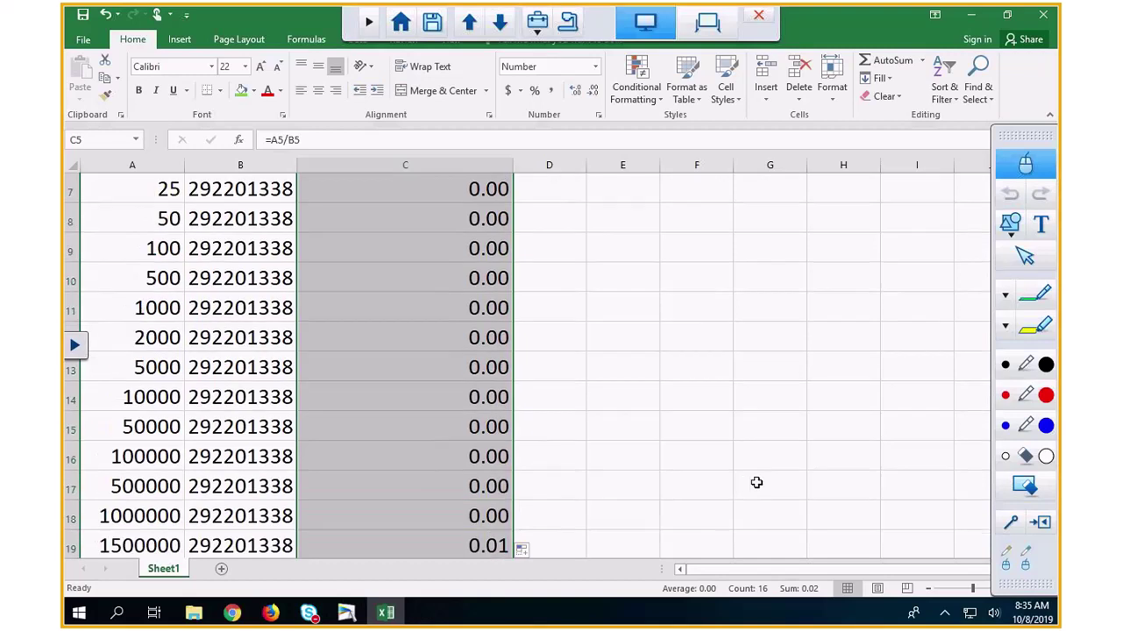
scroll(756, 482, "up", 1)
scroll(757, 482, "up", 1)
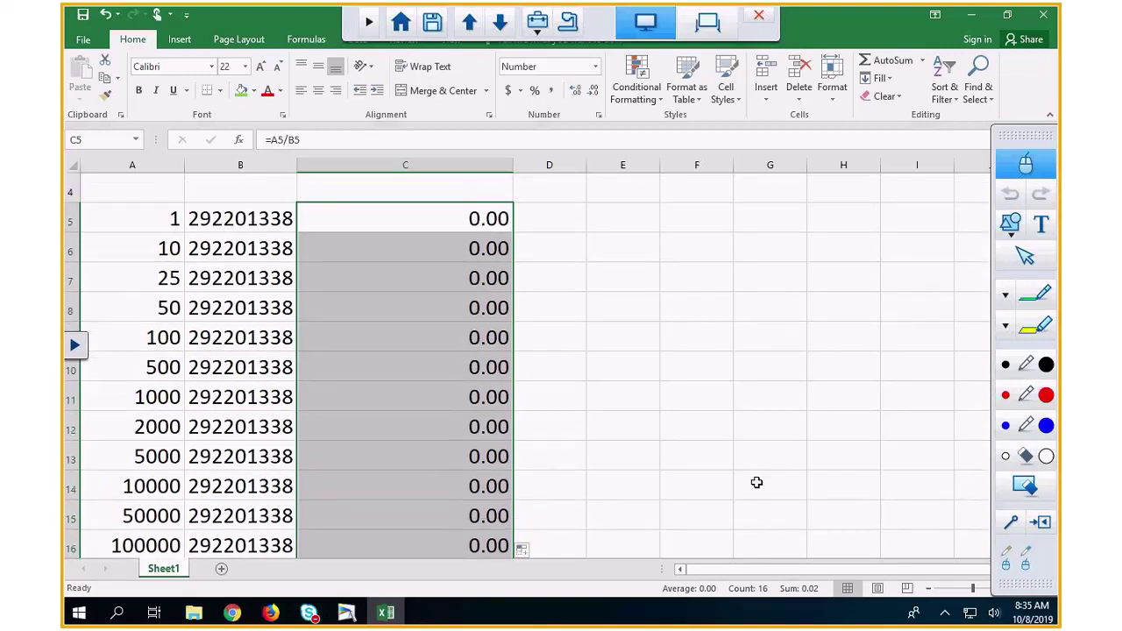
scroll(757, 483, "down", 3)
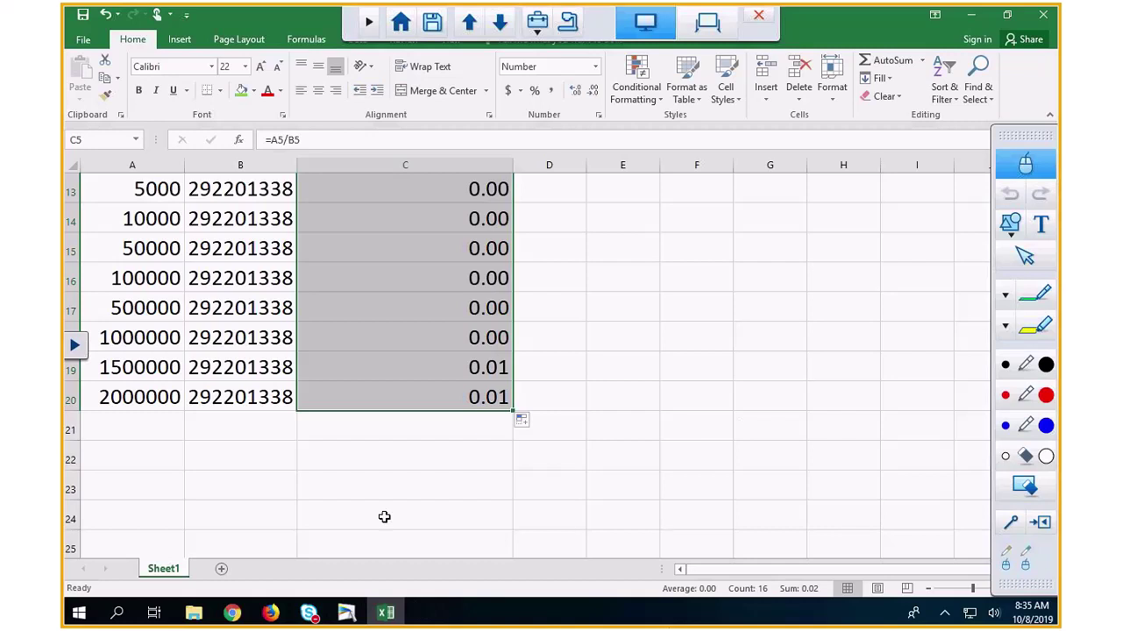
scroll(593, 491, "up", 1)
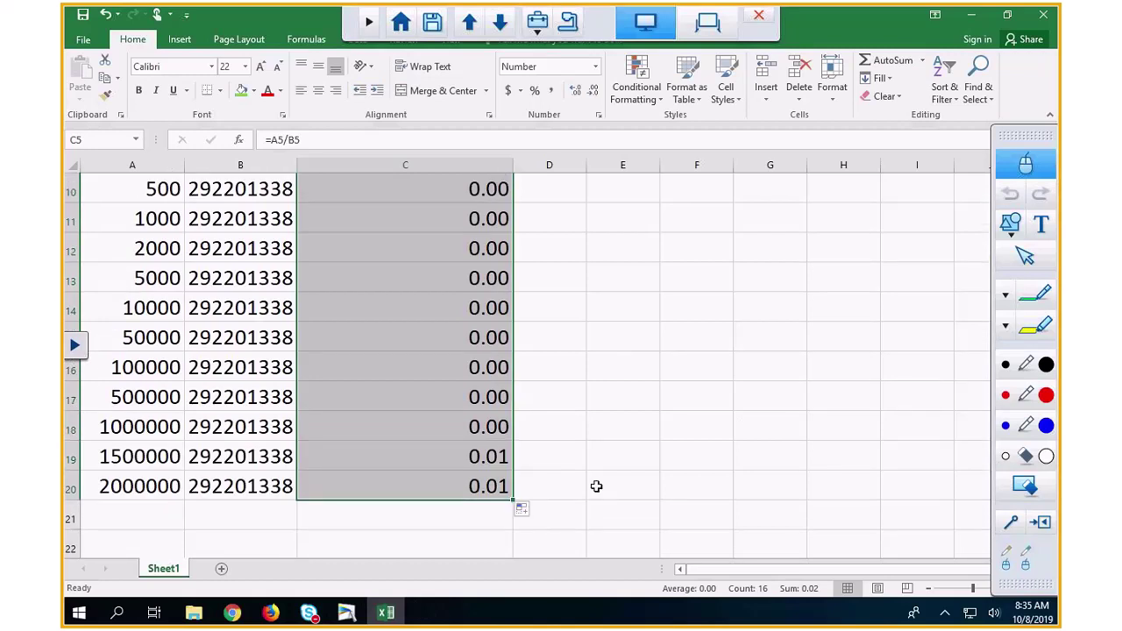
scroll(615, 448, "up", 1)
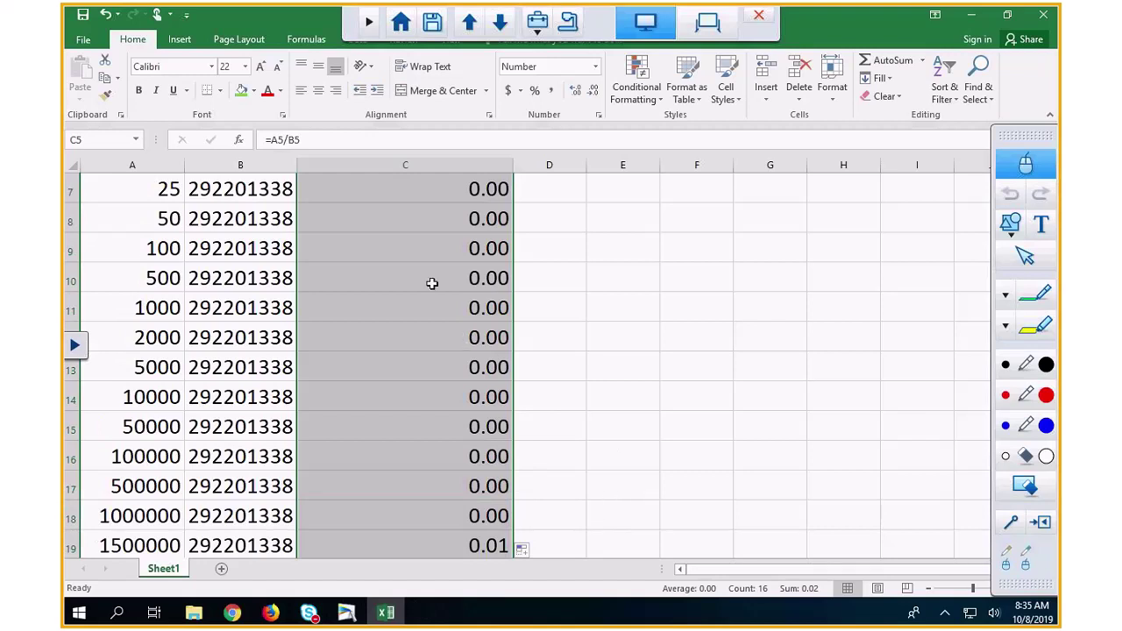
scroll(418, 238, "up", 2)
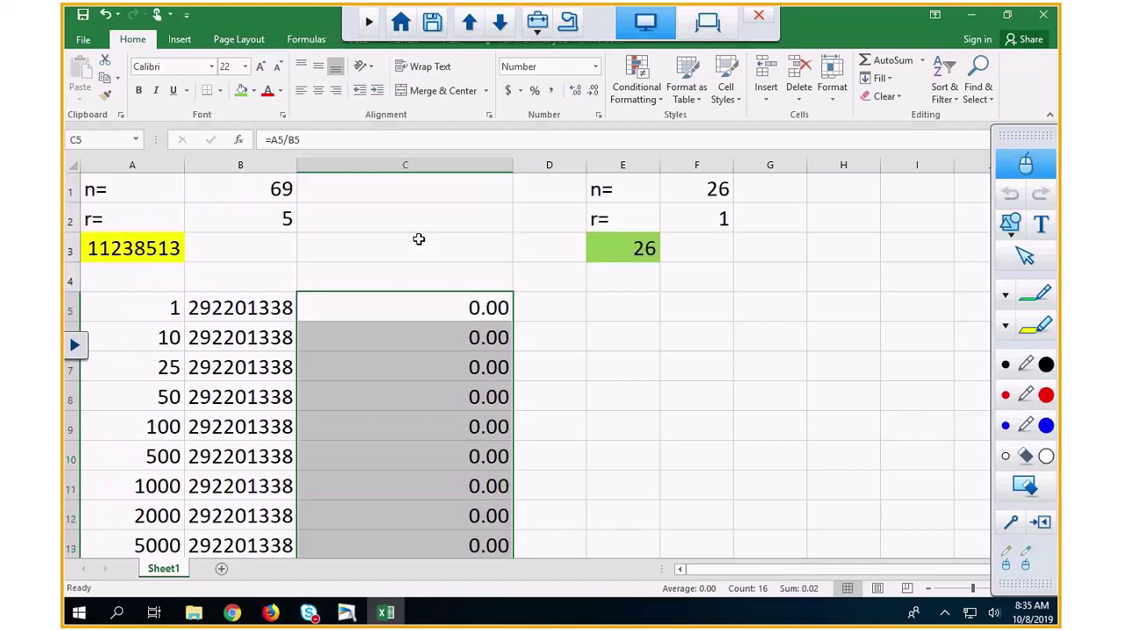
Increase the Number format of C5:C20 to 10 decimal places.
right_click(377, 312)
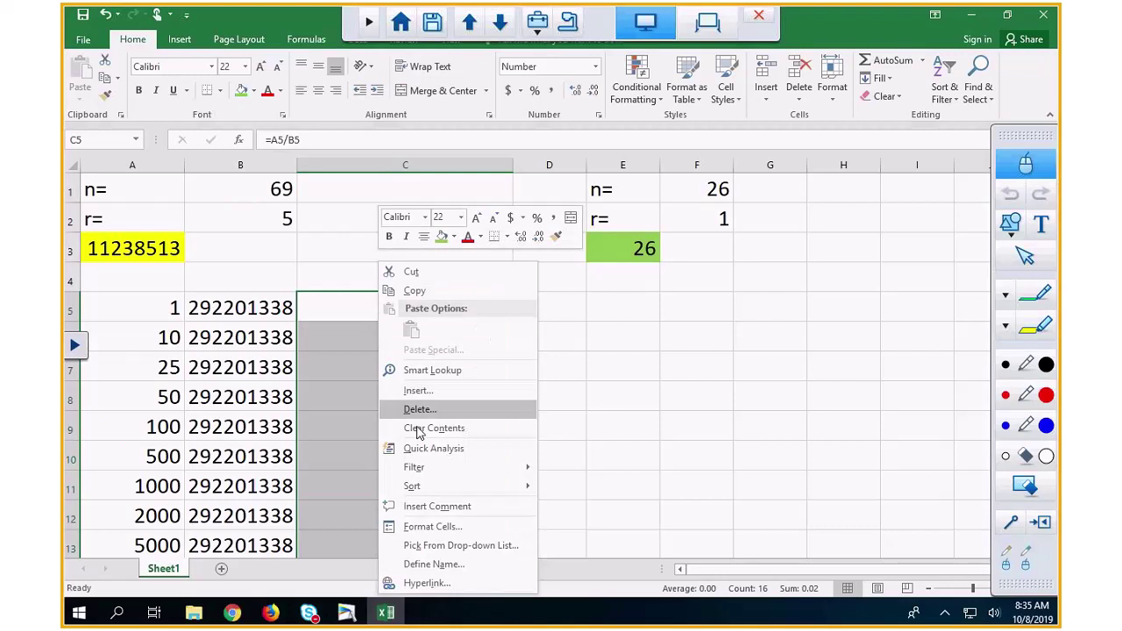
left_click(432, 526)
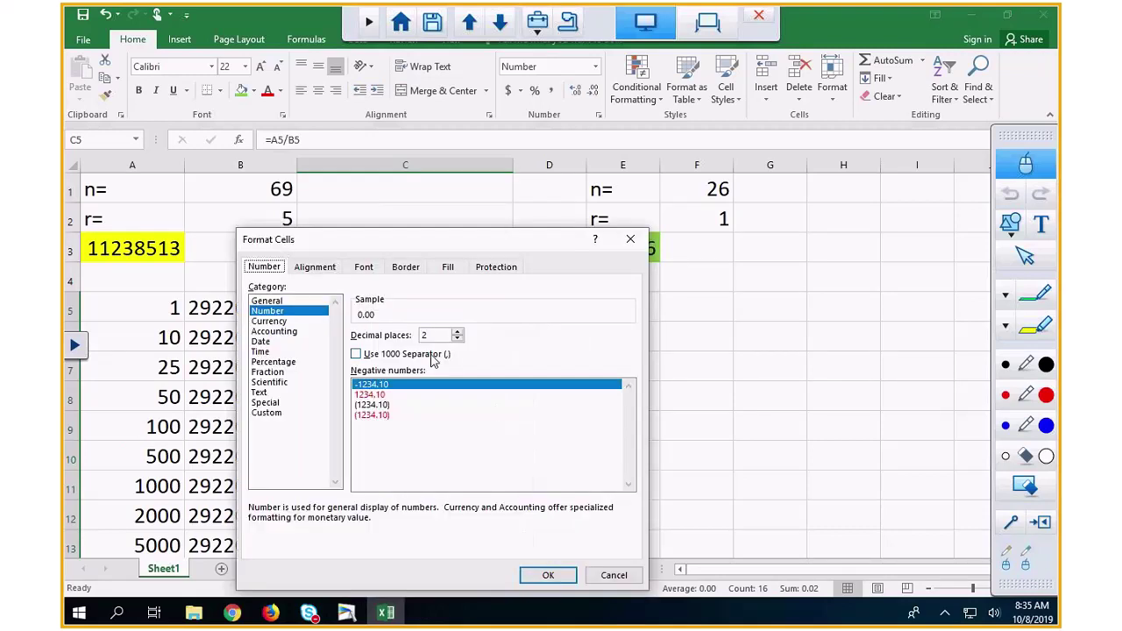
left_click(457, 333)
left_click(456, 332)
left_click(457, 332)
left_click(457, 332)
left_click(457, 332)
left_click(457, 332)
left_click(457, 333)
left_click(456, 333)
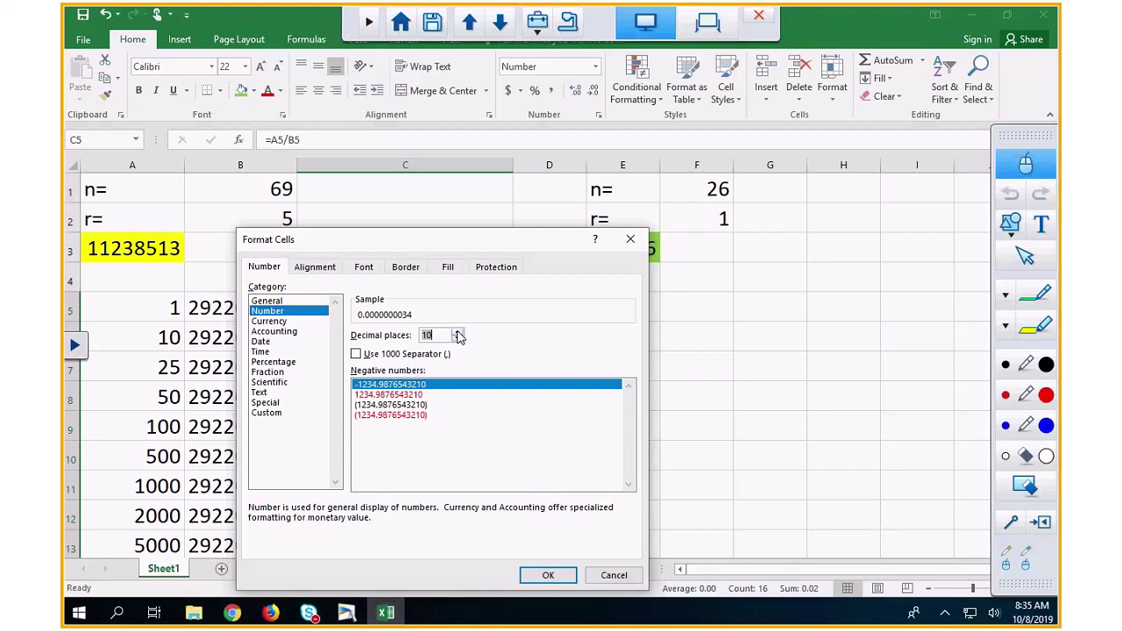
left_click(548, 577)
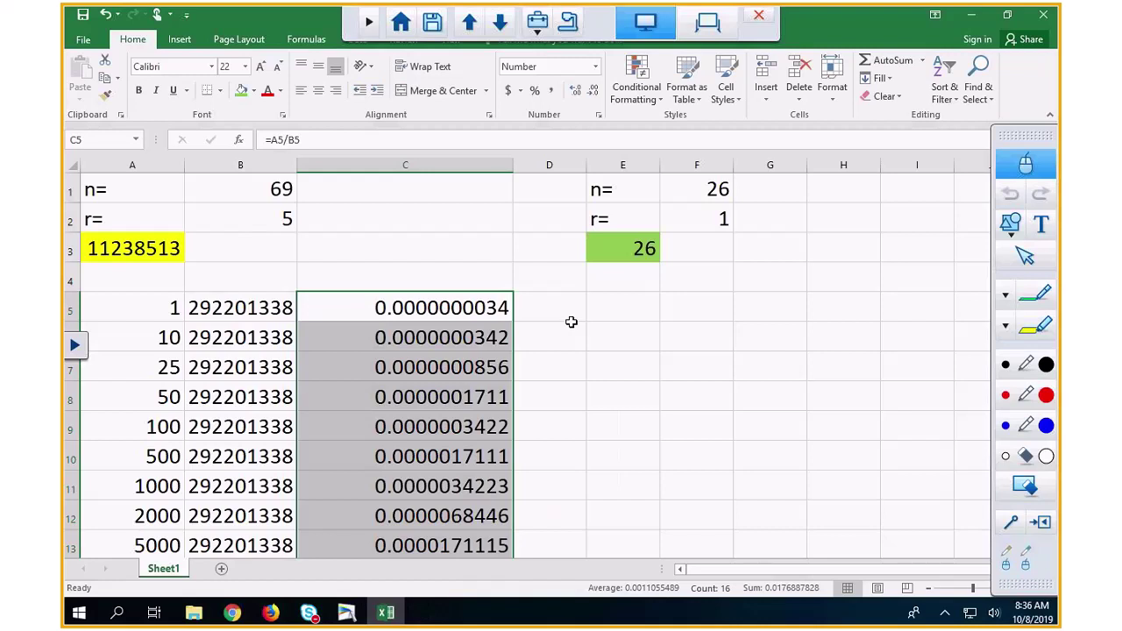
Compare the ten-decimal probabilities down the whole list, and check the total combinations formula in B5.
scroll(571, 317, "down", 1)
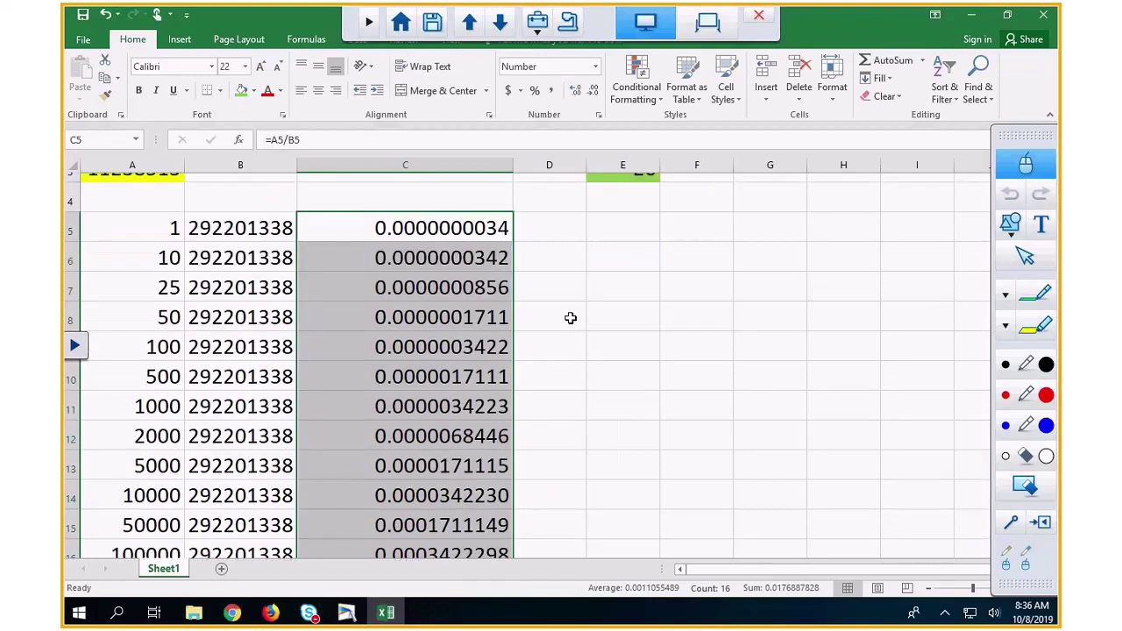
scroll(571, 318, "down", 1)
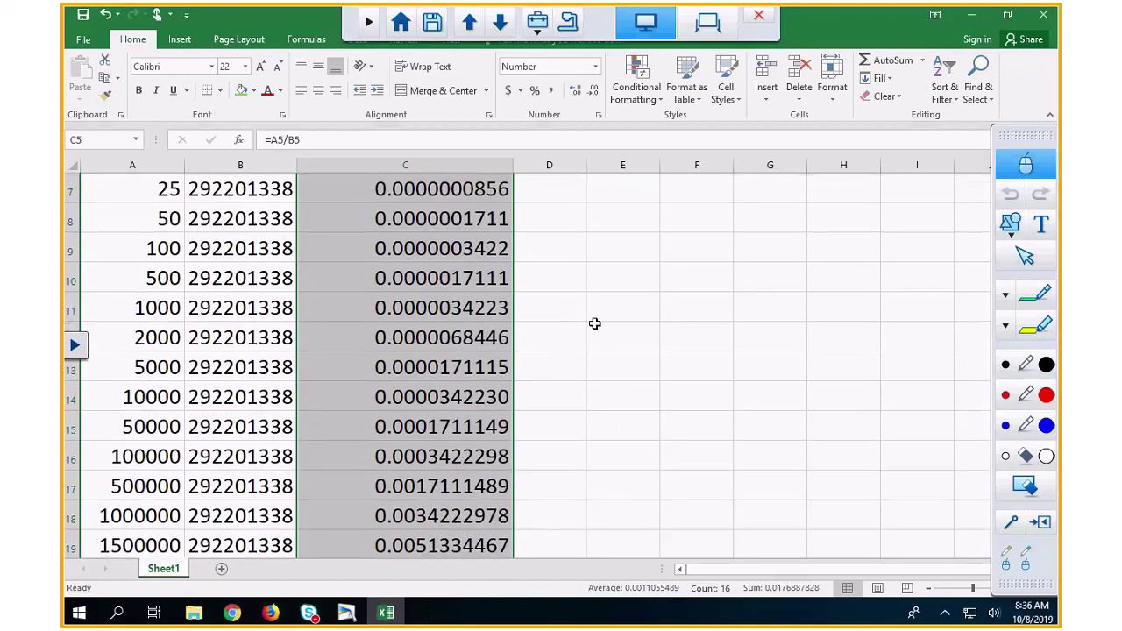
scroll(574, 332, "up", 1)
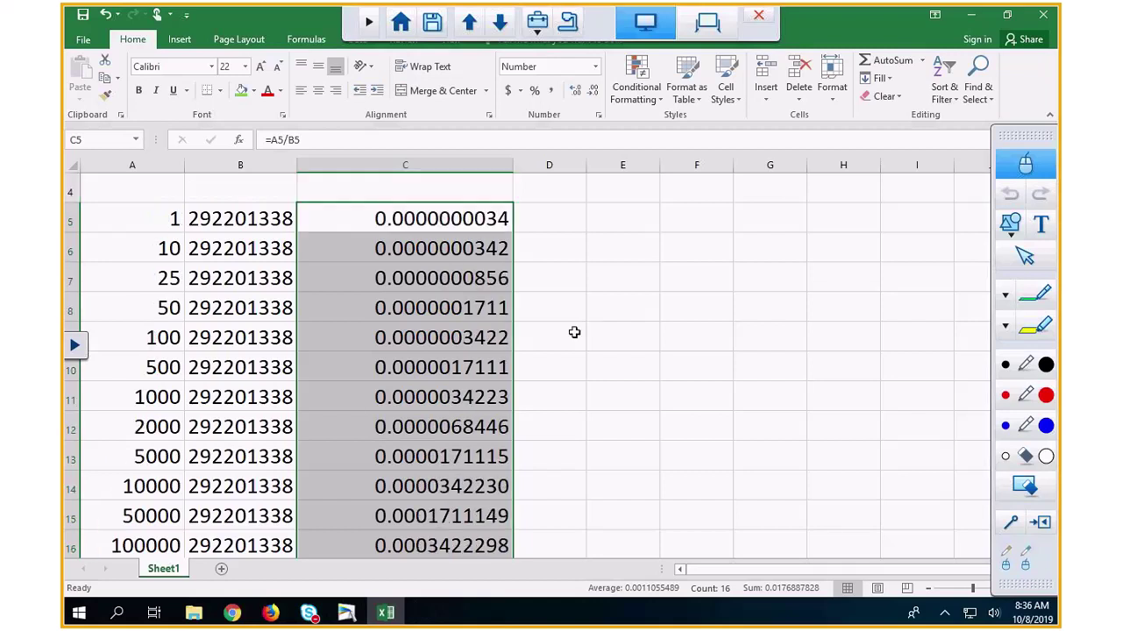
scroll(575, 332, "down", 1)
scroll(574, 332, "down", 1)
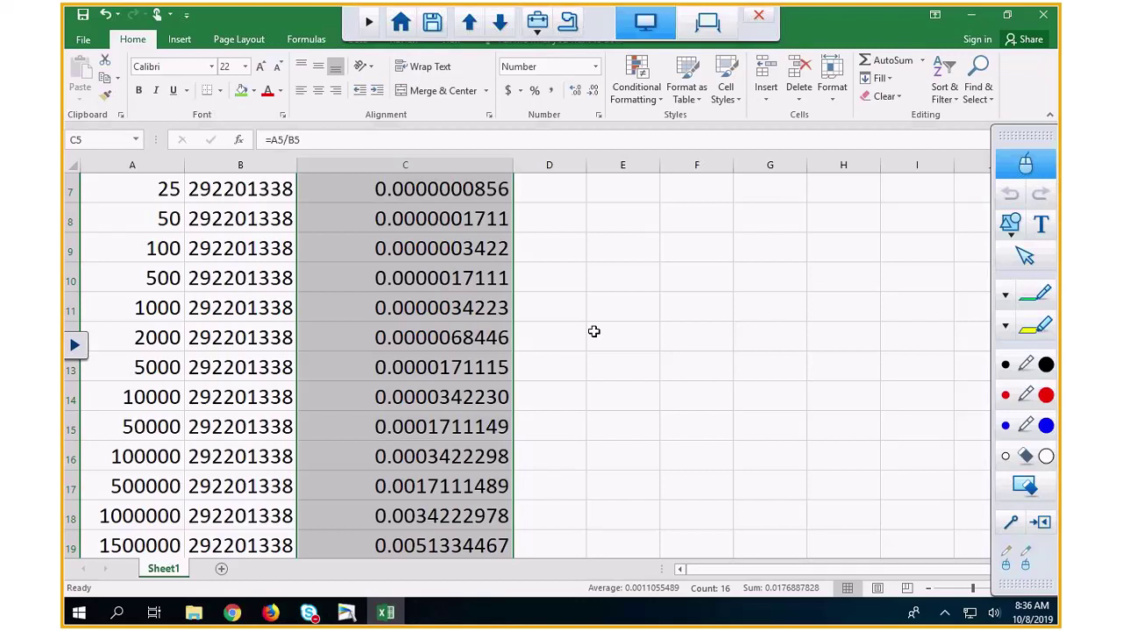
scroll(403, 215, "up", 2)
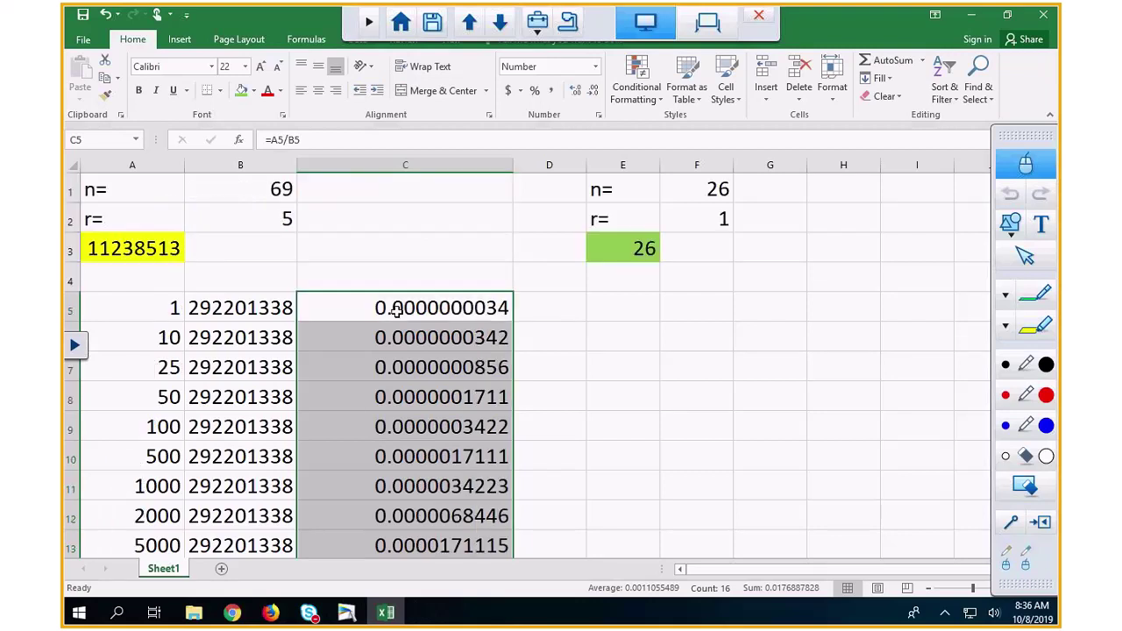
scroll(397, 309, "down", 3)
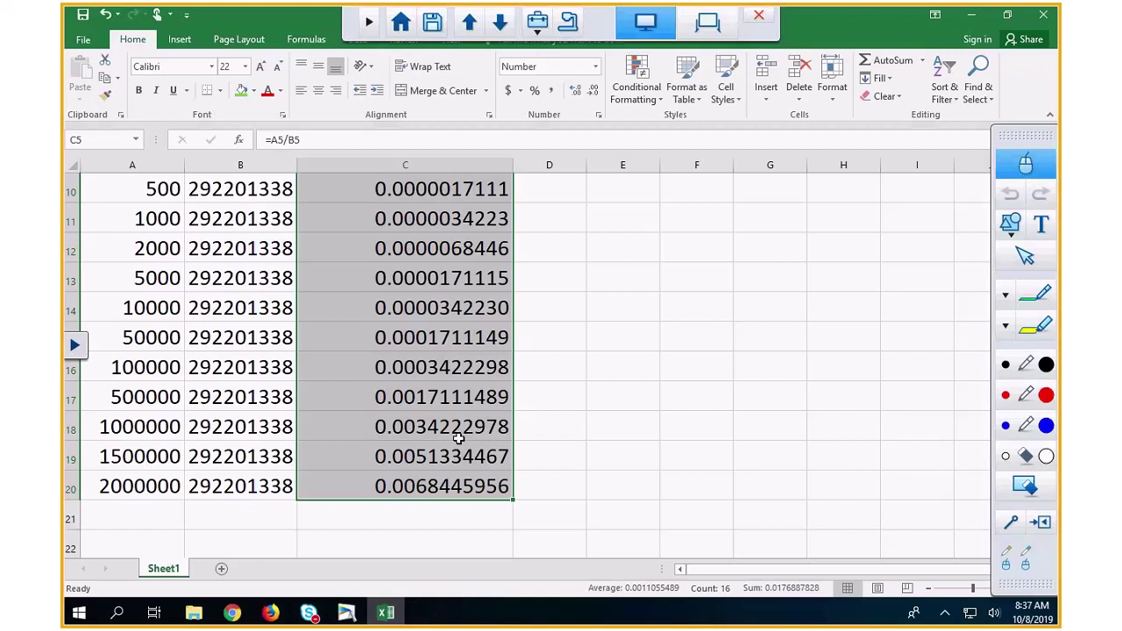
mouse_move(344, 614)
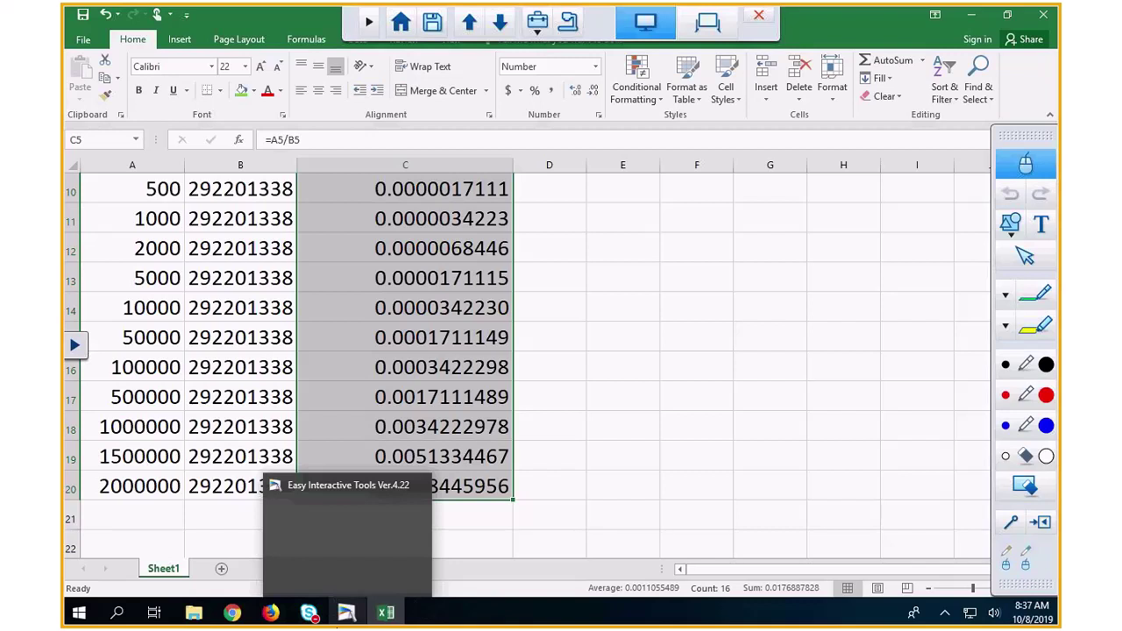
scroll(583, 377, "up", 1)
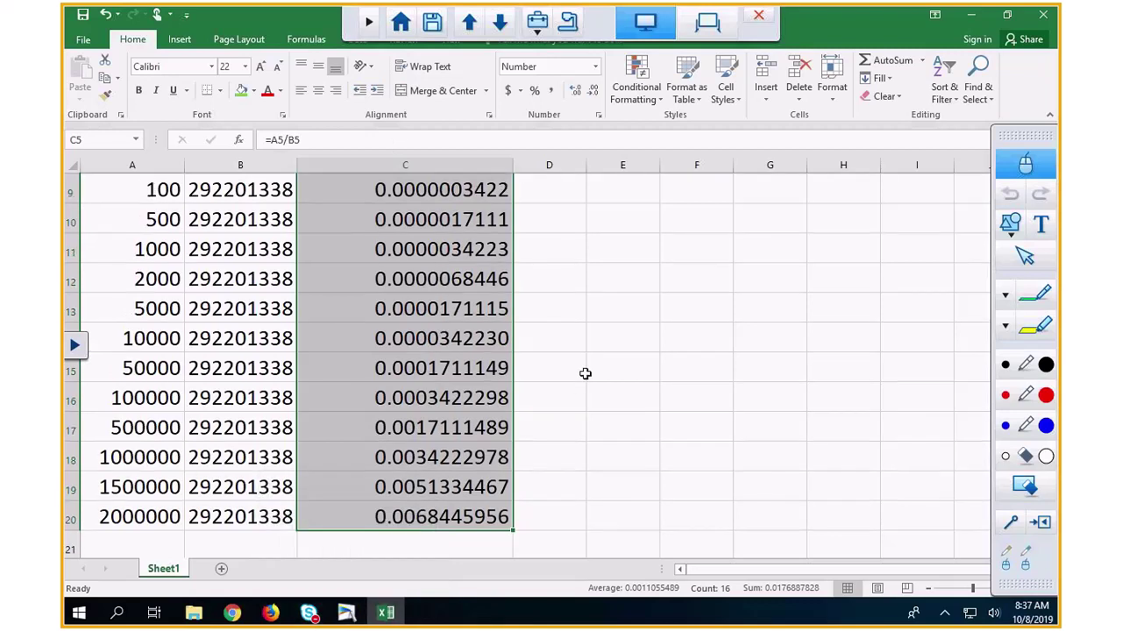
scroll(586, 373, "up", 3)
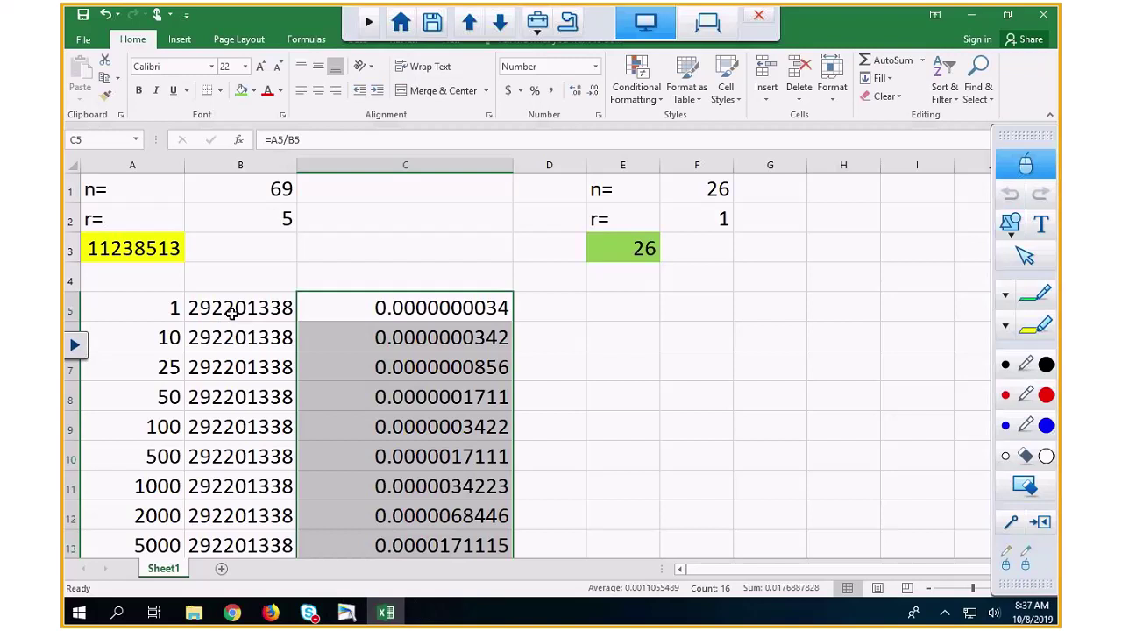
left_click(233, 310)
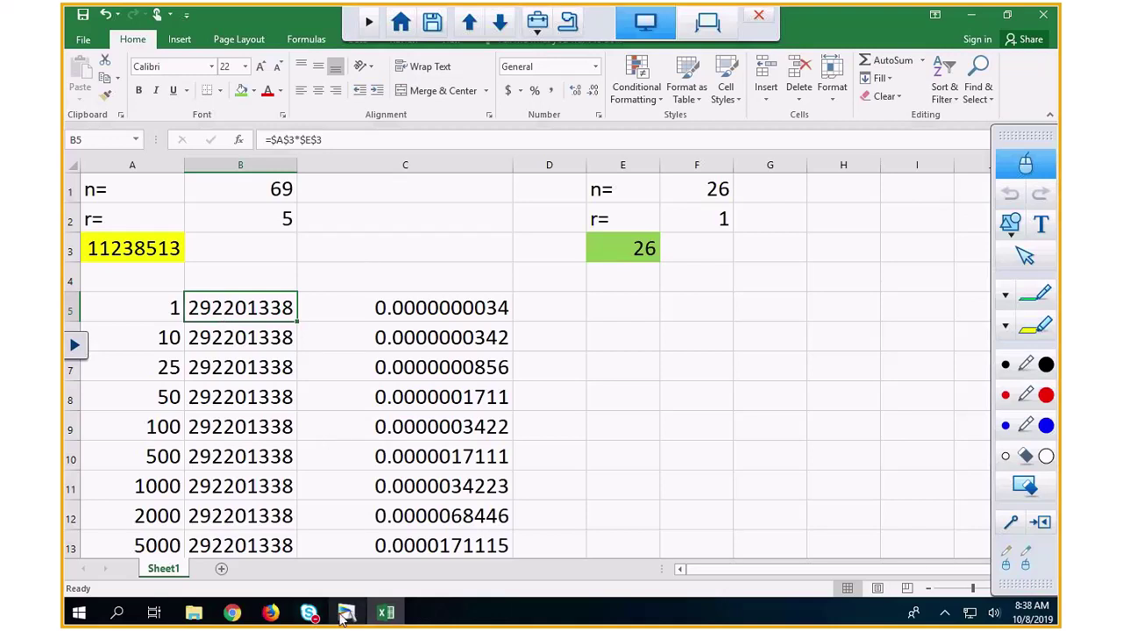
Switch to Chrome, open the lottery site's Powerball page and highlight the Match 5 + Powerball odds in the prize level table.
left_click(231, 612)
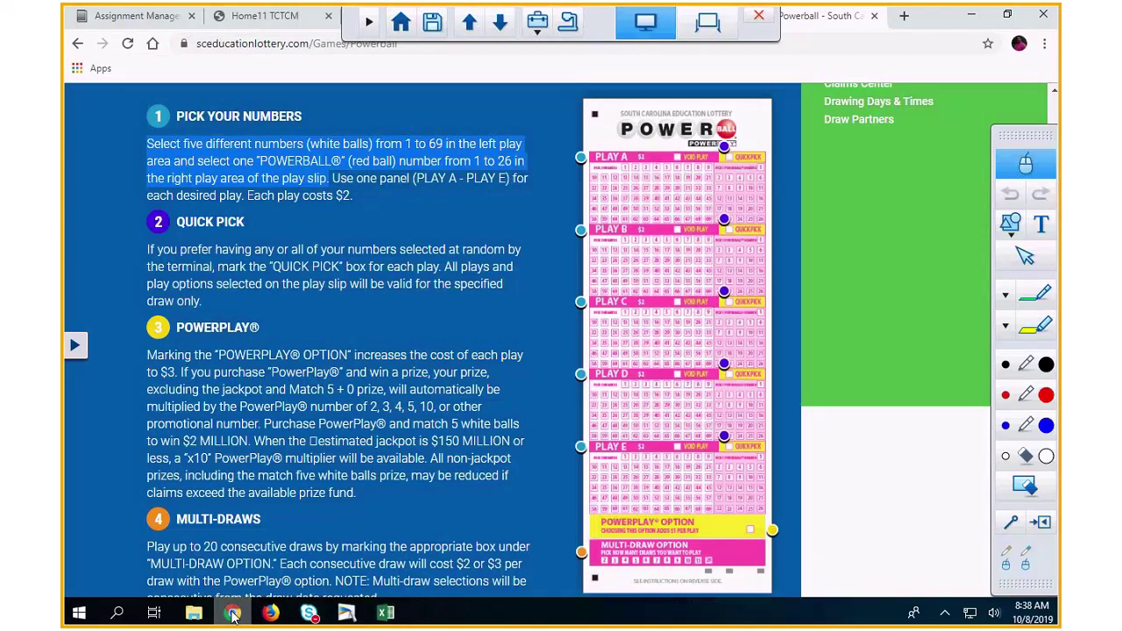
left_click(77, 43)
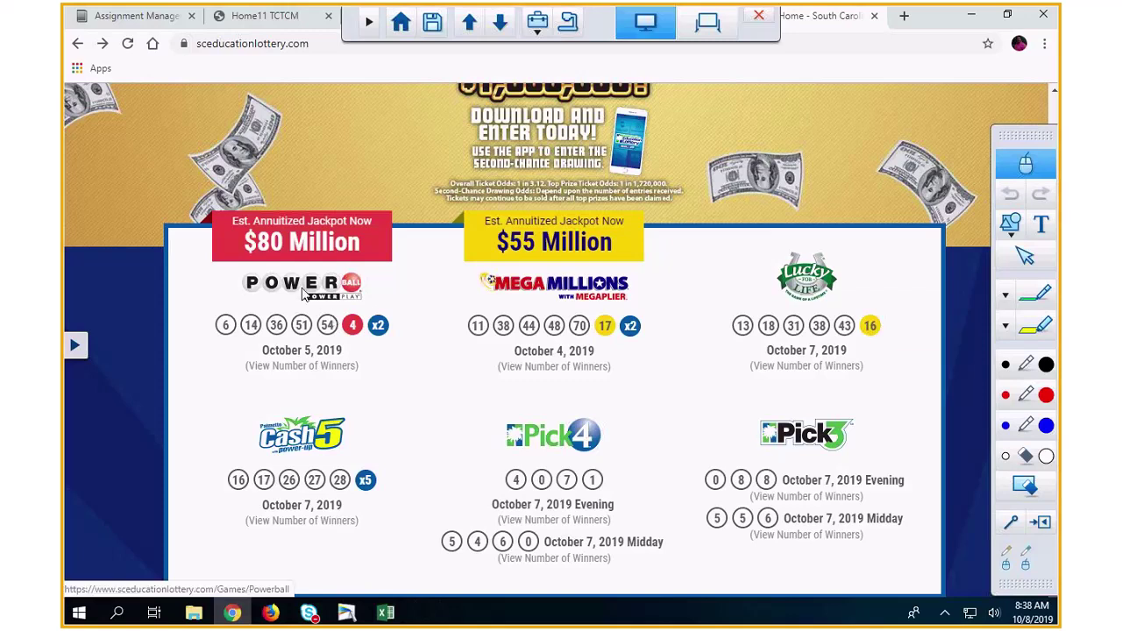
left_click(303, 288)
scroll(479, 359, "down", 3)
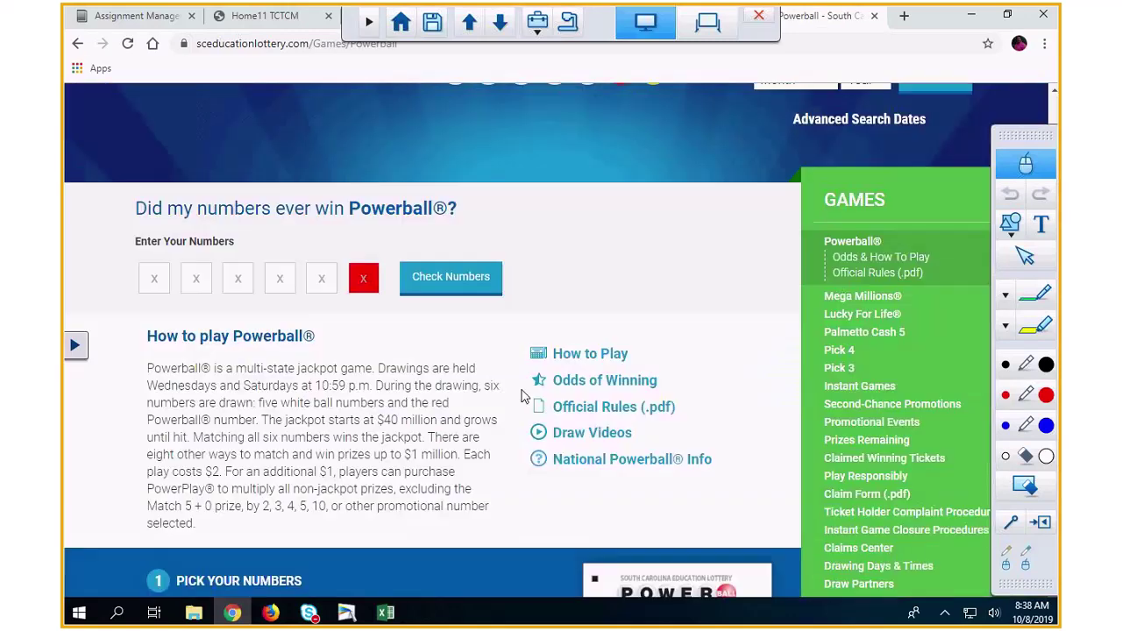
scroll(521, 396, "down", 15)
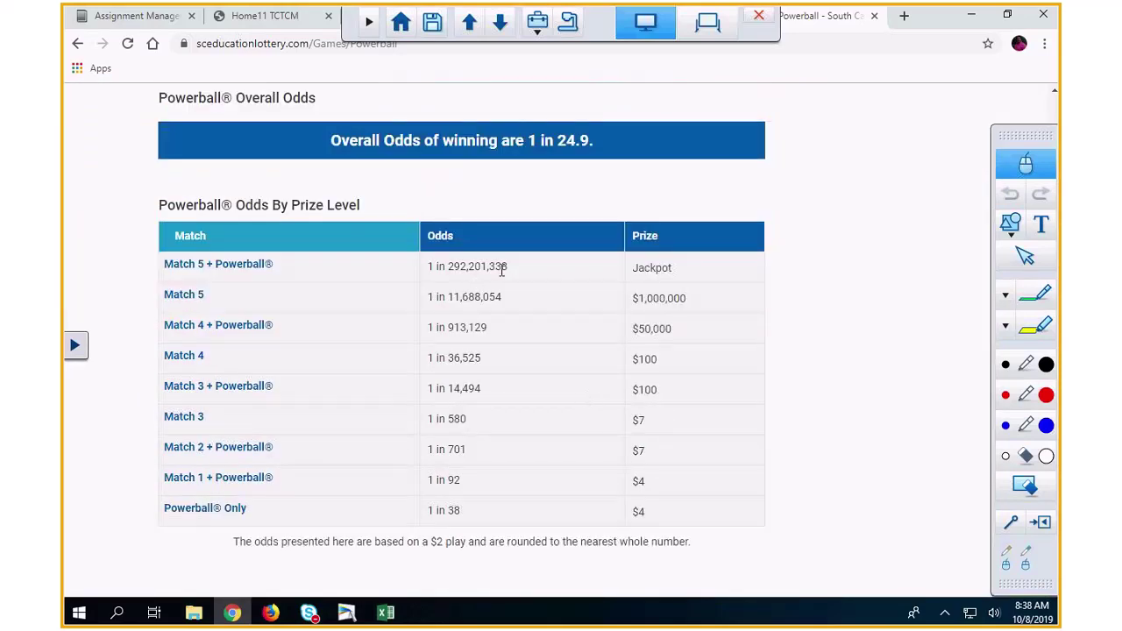
left_click_drag(516, 271, 430, 266)
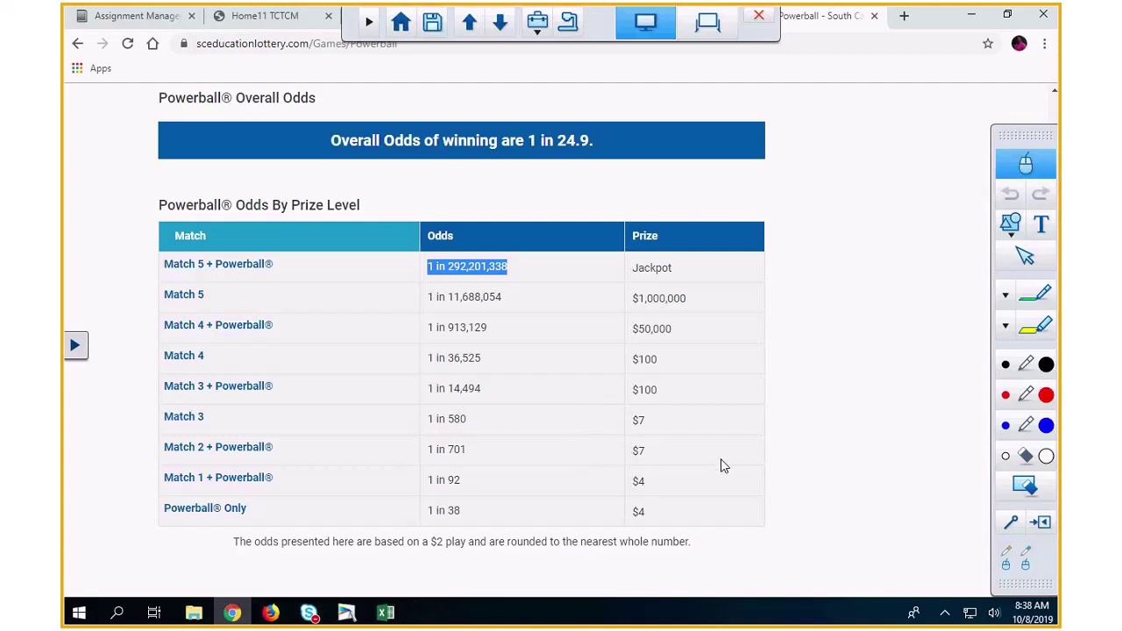
Go back up the Powerball page past the play instructions, and switch back to the Excel worksheet.
scroll(723, 465, "up", 1)
scroll(723, 463, "up", 10)
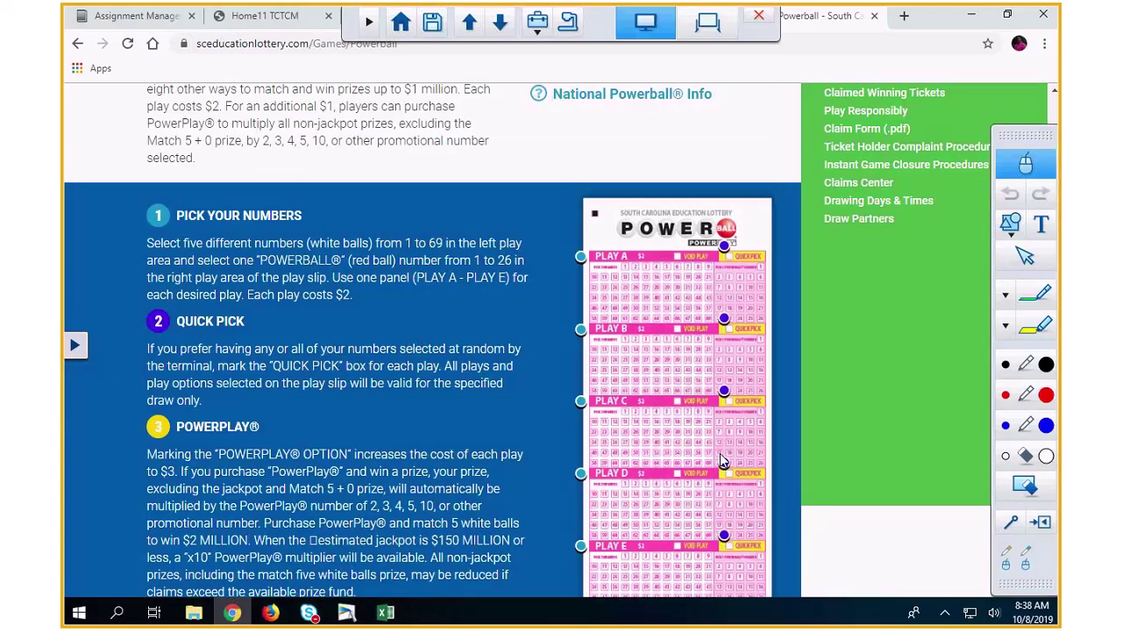
scroll(720, 453, "up", 5)
left_click(386, 613)
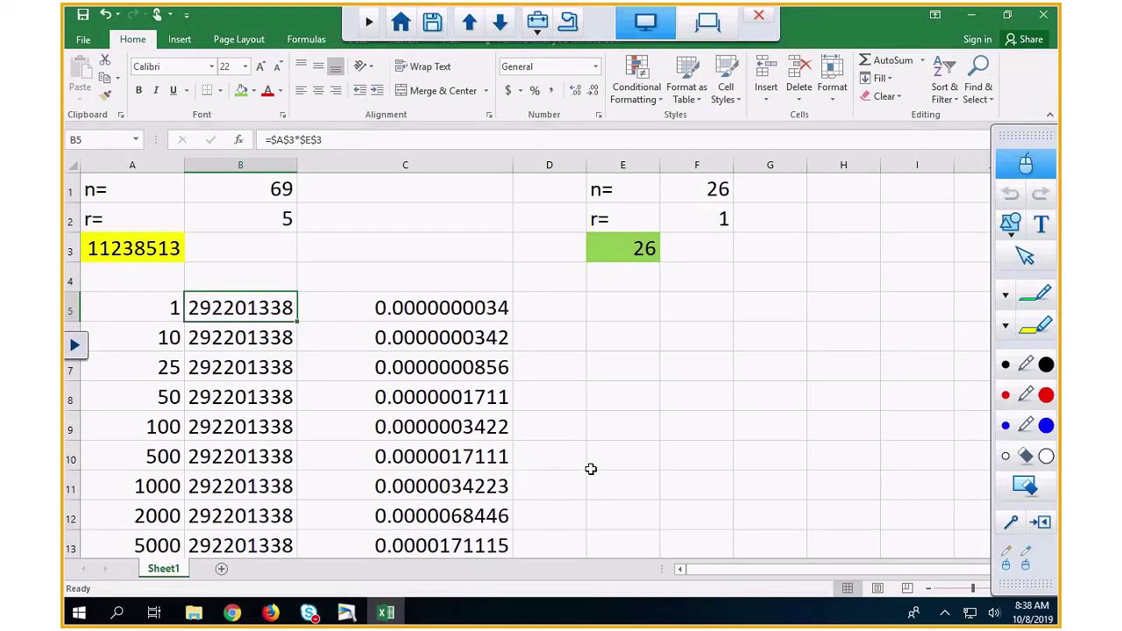
Enter =PERMUT(B1,B2) in B3 to calculate the ordered selections for n = 69 and r = 5.
left_click(281, 259)
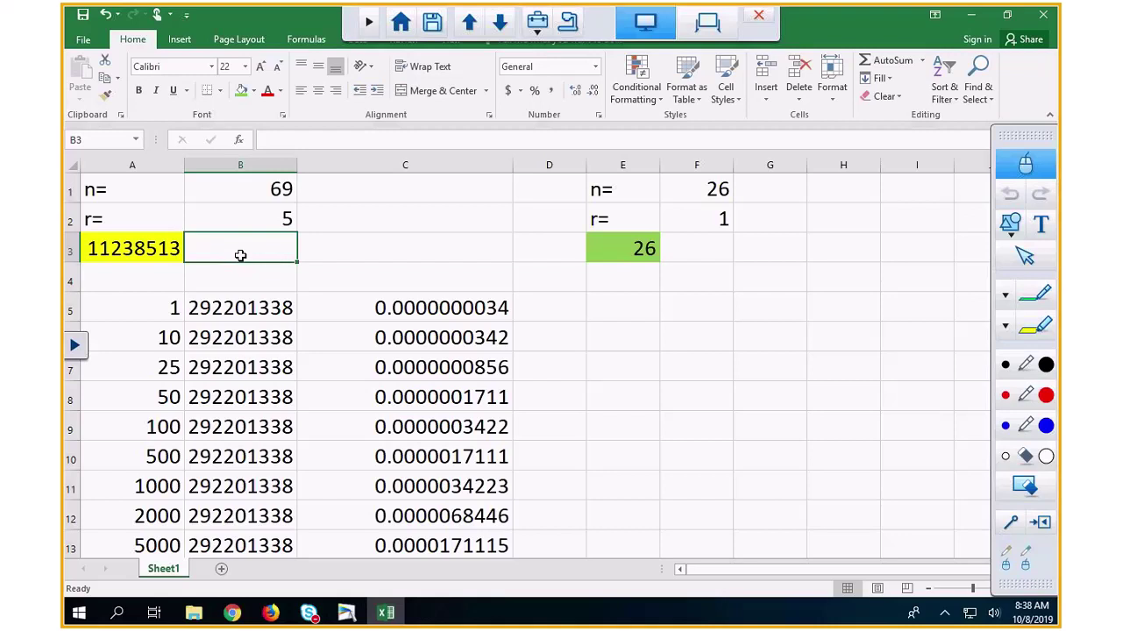
type("=")
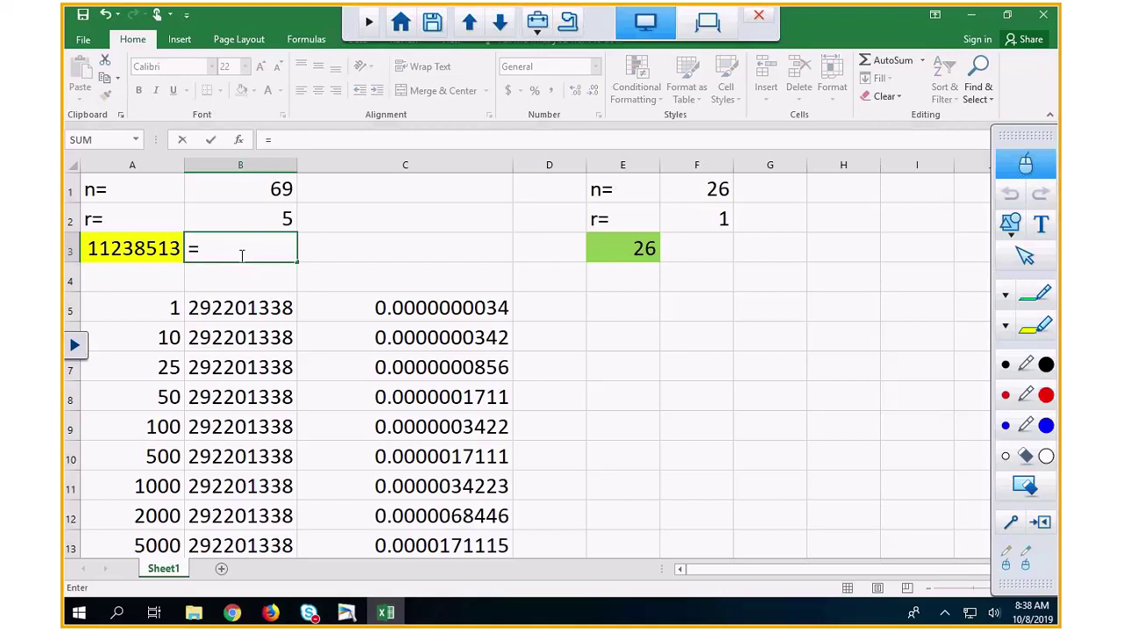
type("permut")
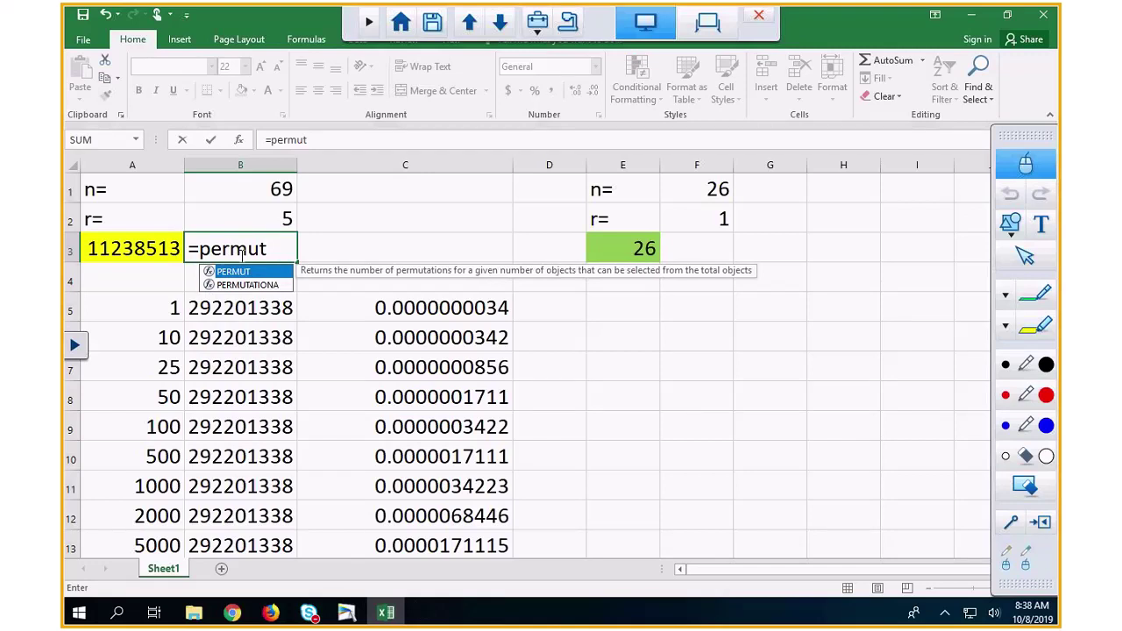
type("(")
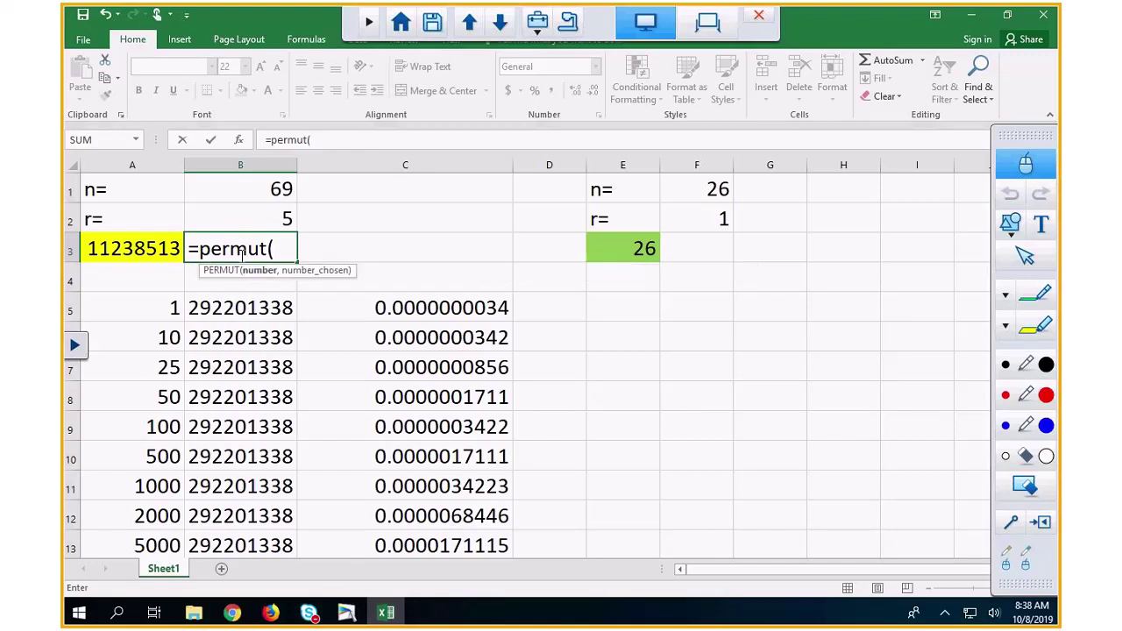
left_click(281, 188)
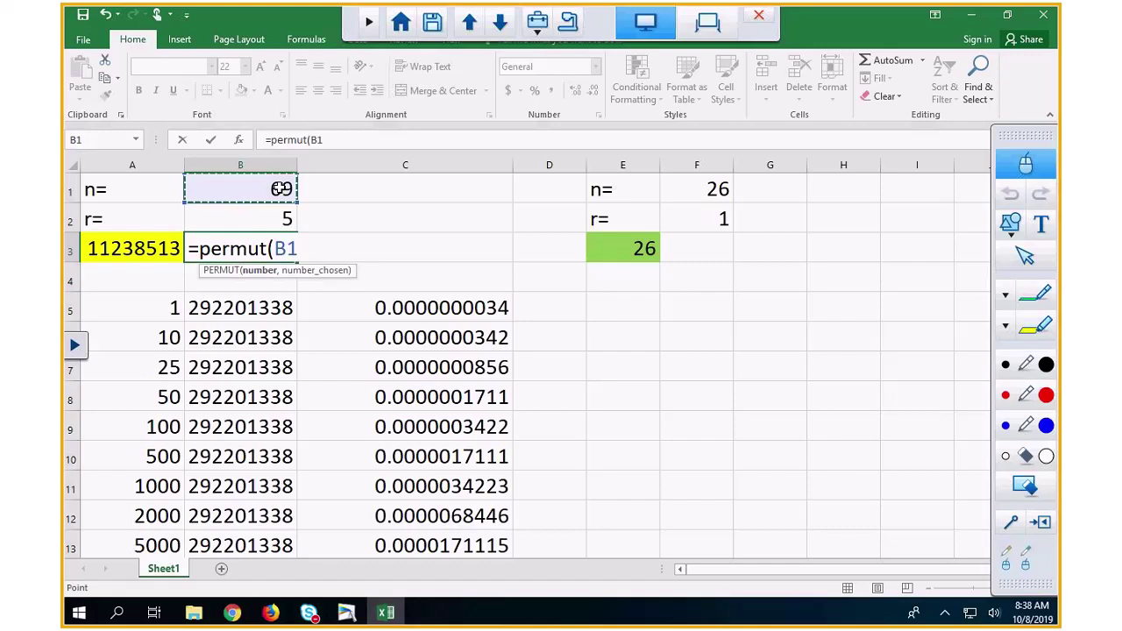
type(",")
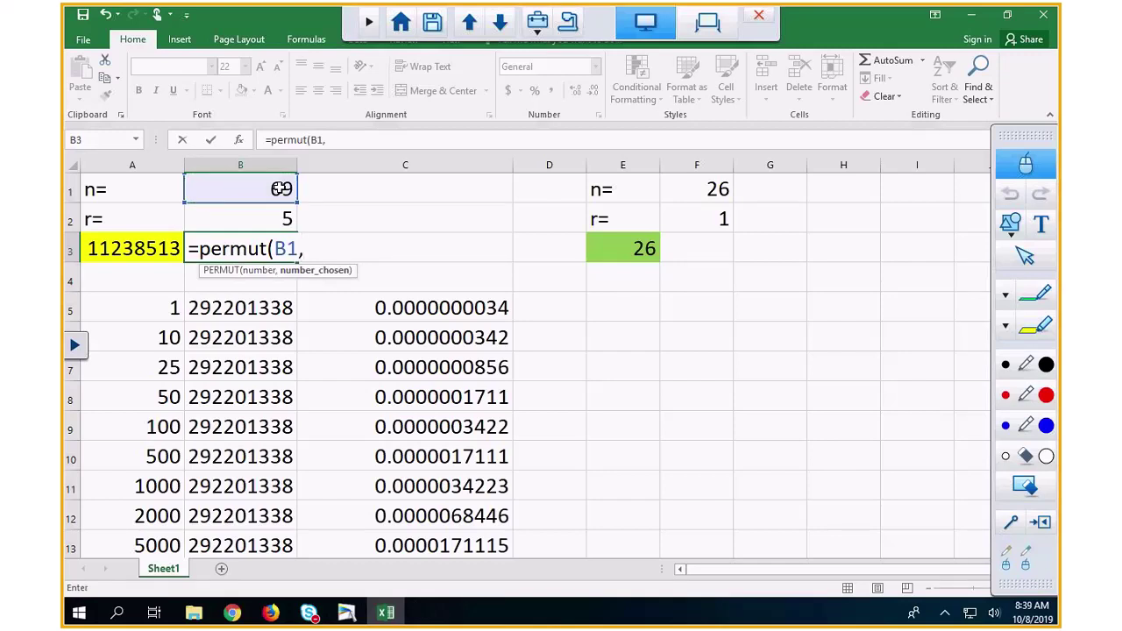
left_click(280, 219)
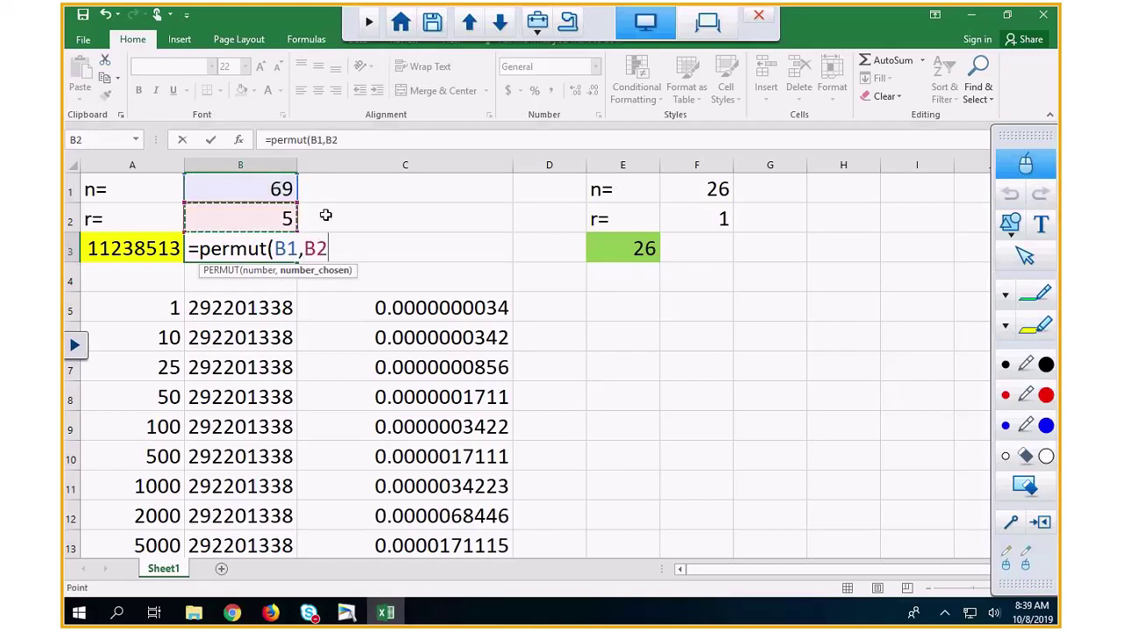
type(")")
key("Return")
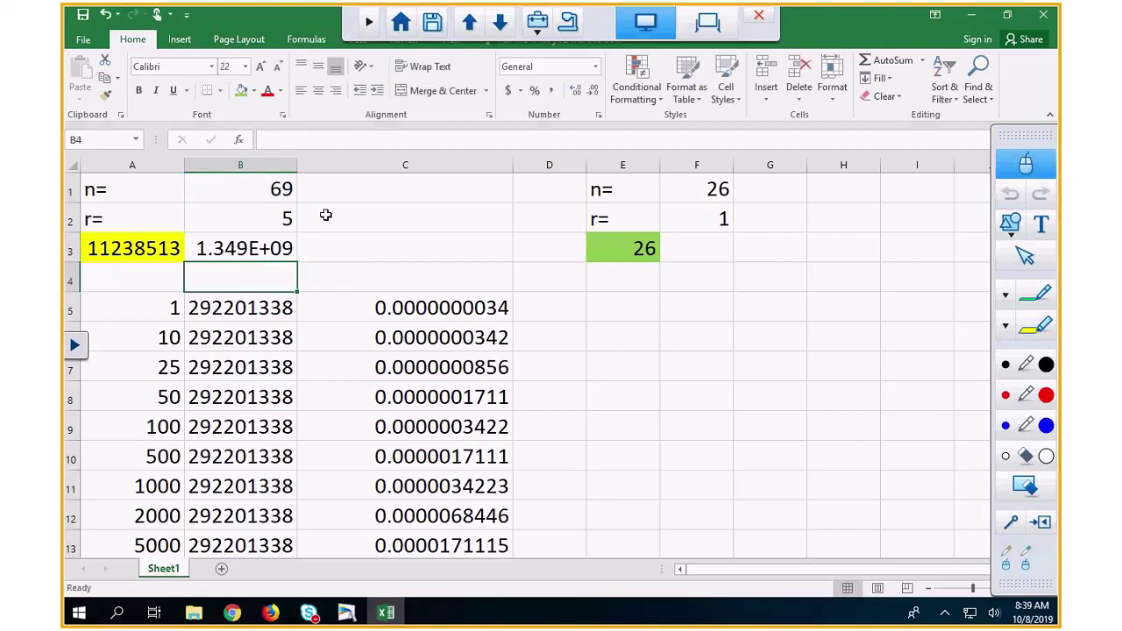
Copy the PERMUT formula from B3 into F3, and widen column D.
left_click(696, 251)
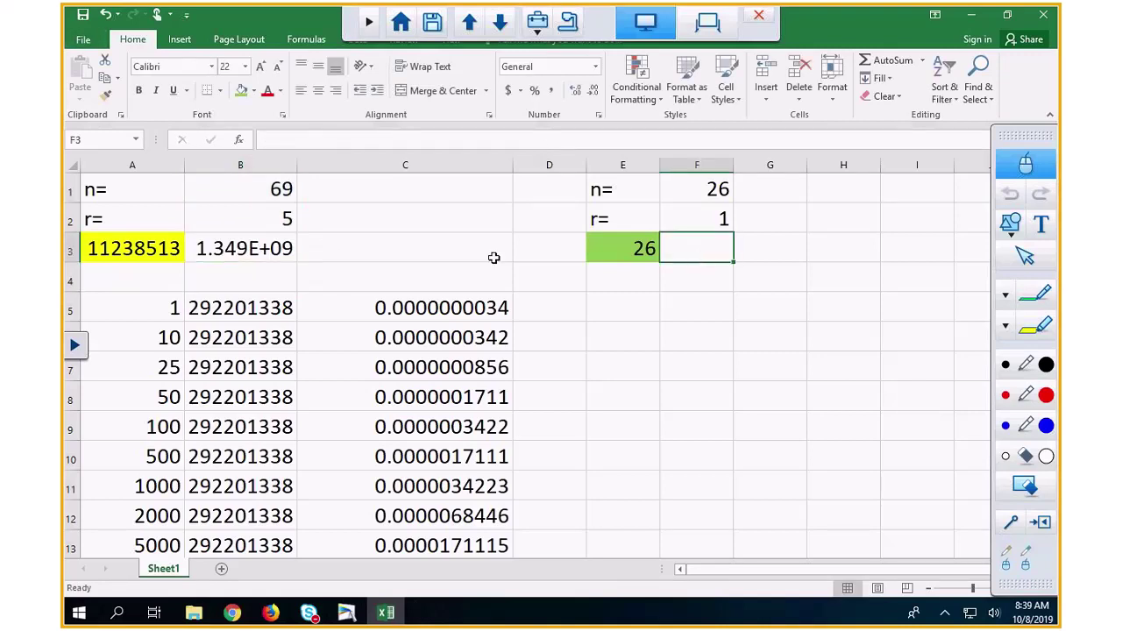
left_click(254, 248)
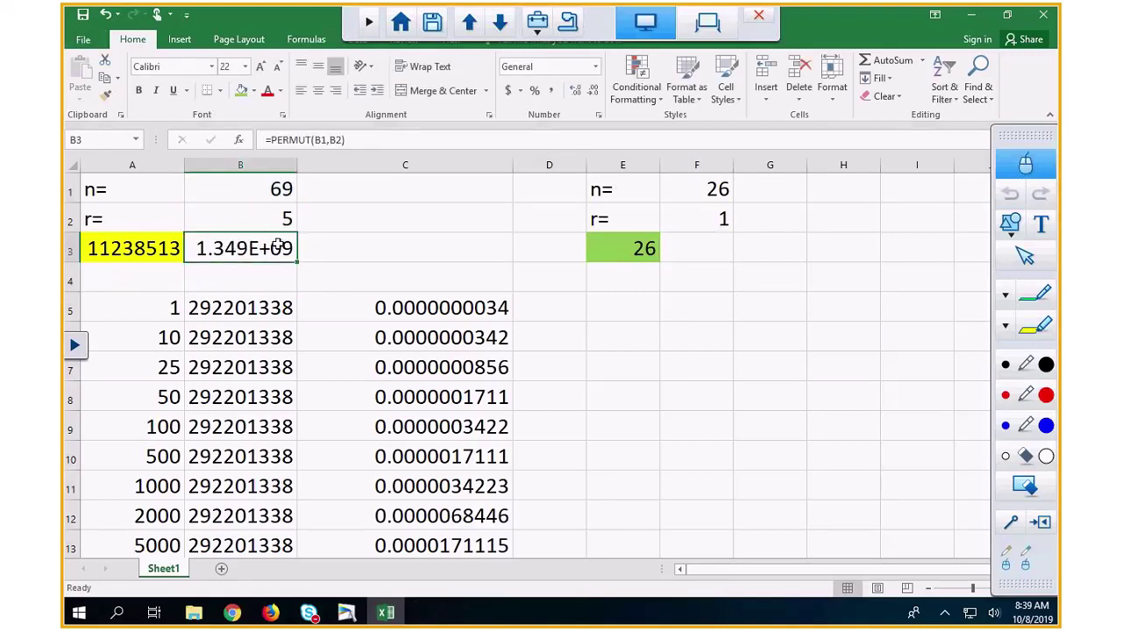
key("ctrl+c")
left_click(701, 248)
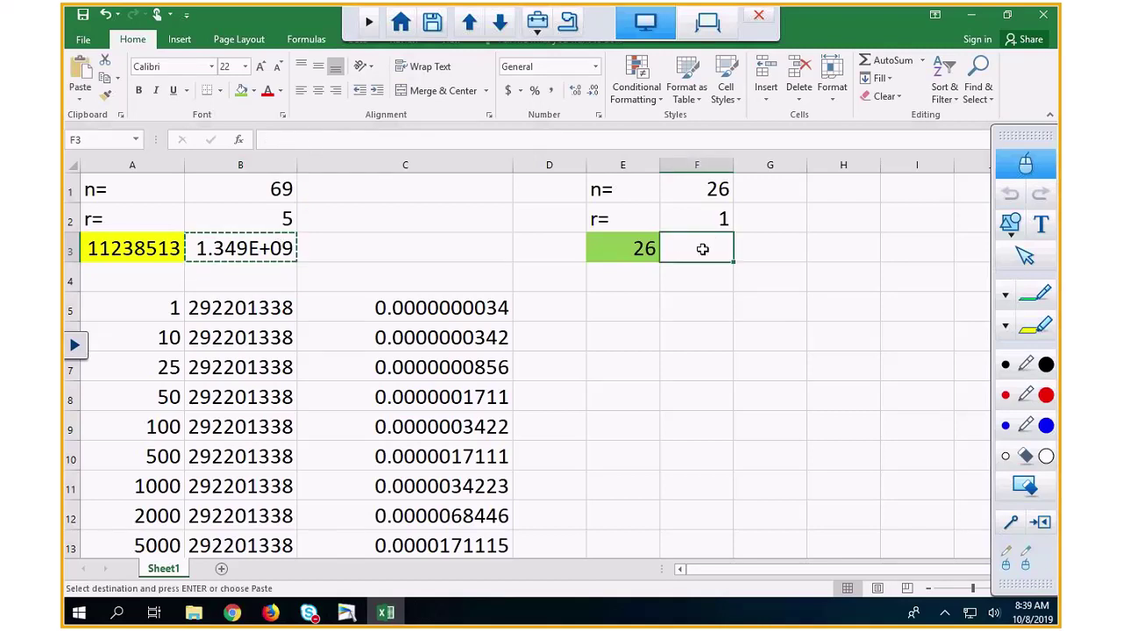
key("ctrl+v")
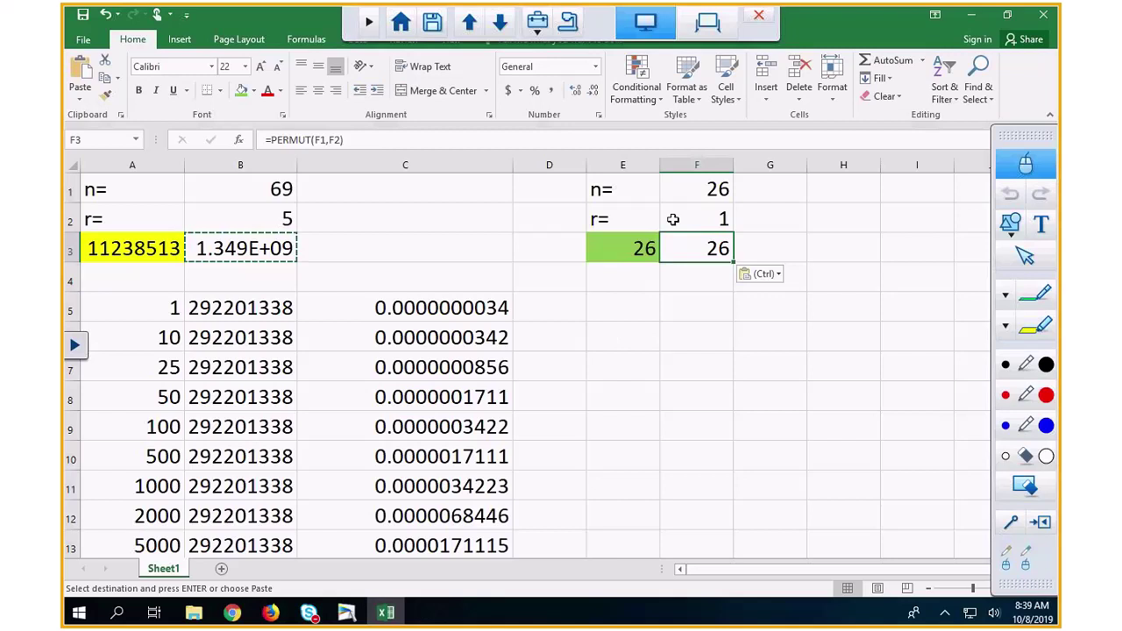
left_click_drag(586, 164, 674, 164)
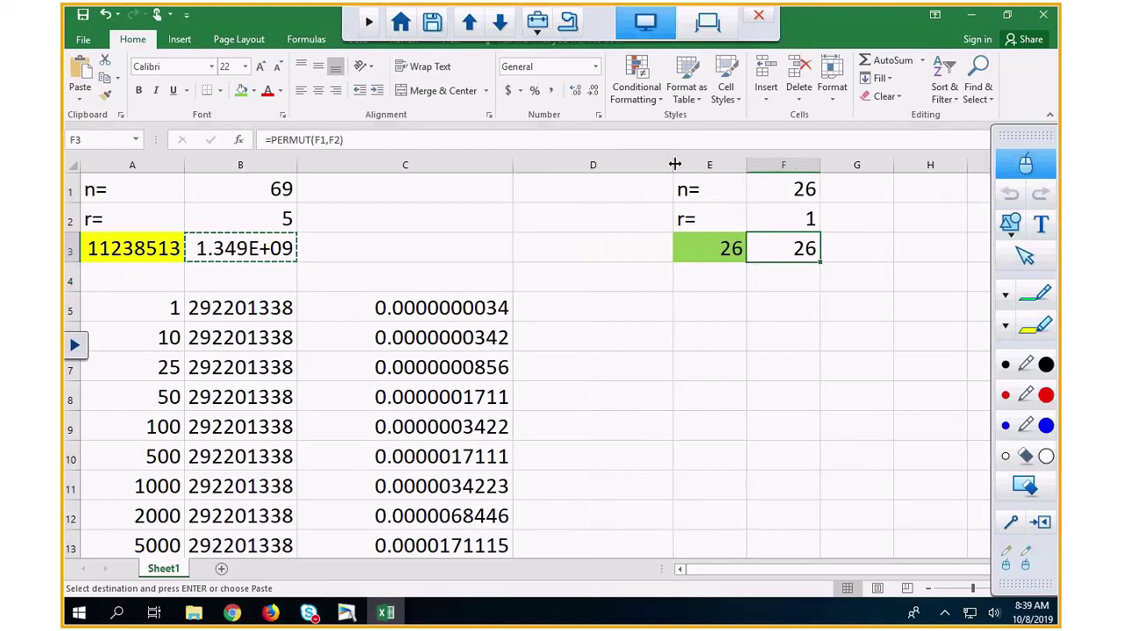
Label the totals columns by entering "ncr" in B4 and "npr" in D4.
left_click(597, 312)
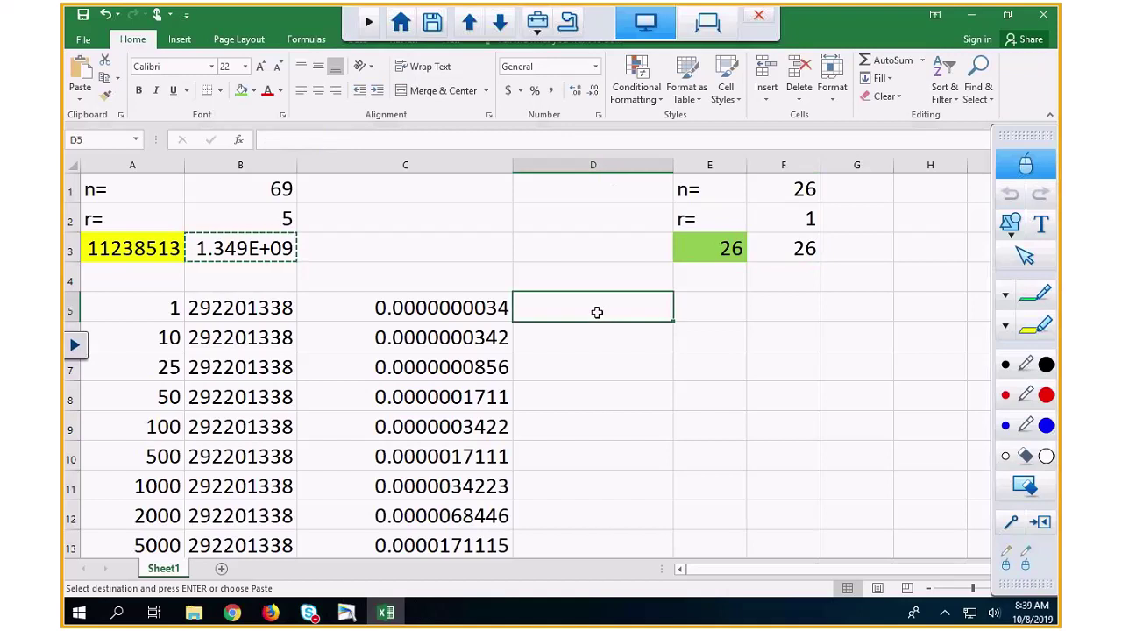
left_click(238, 283)
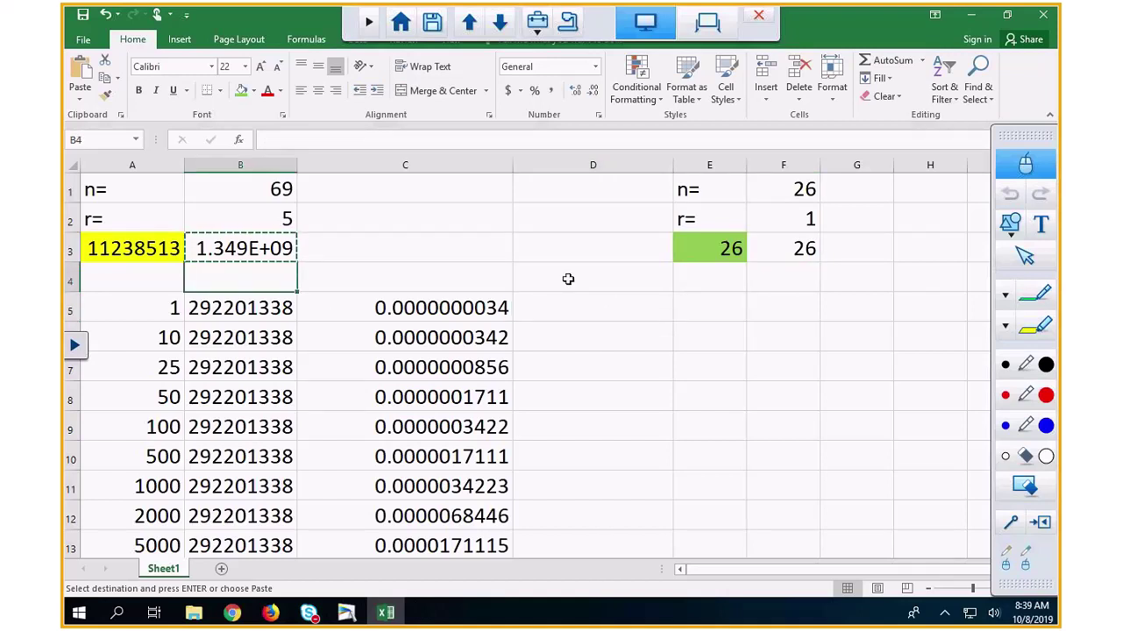
type("ncr")
key("Tab")
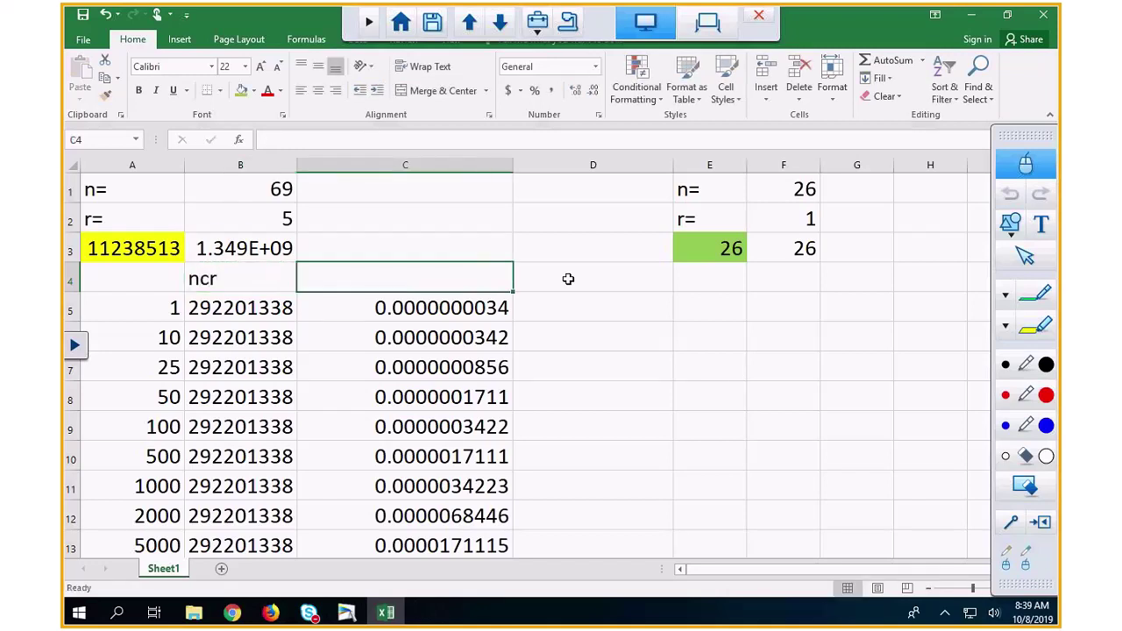
left_click(568, 279)
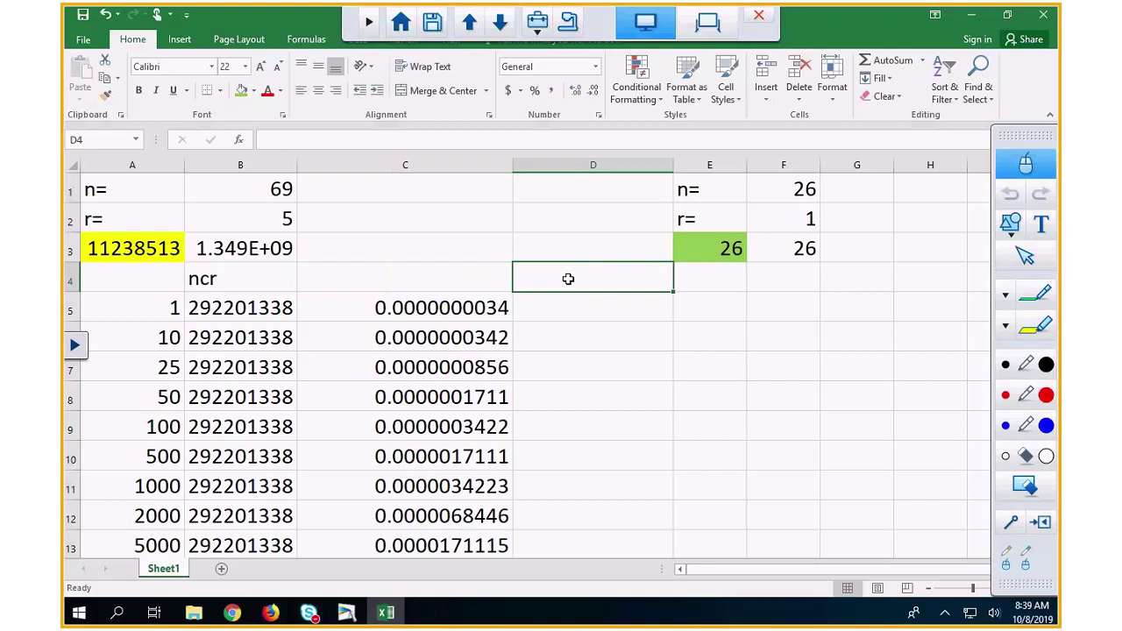
type("n")
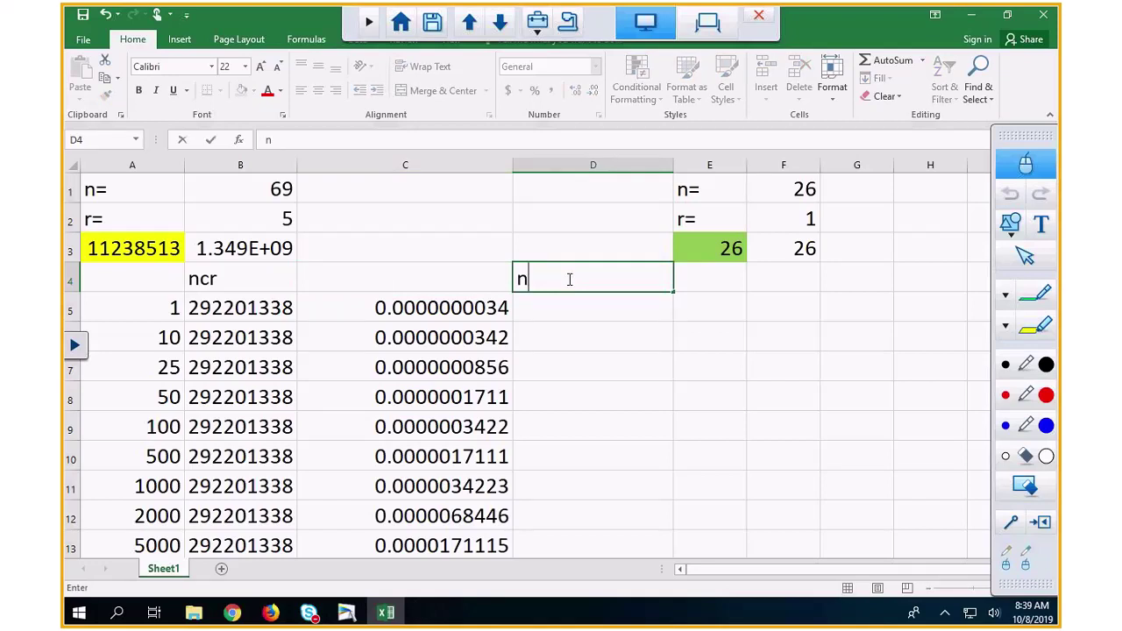
type("pr")
key("Return")
Enter =$B$3*$F$3 in D5 to multiply the two permutation results with absolute references.
type("=")
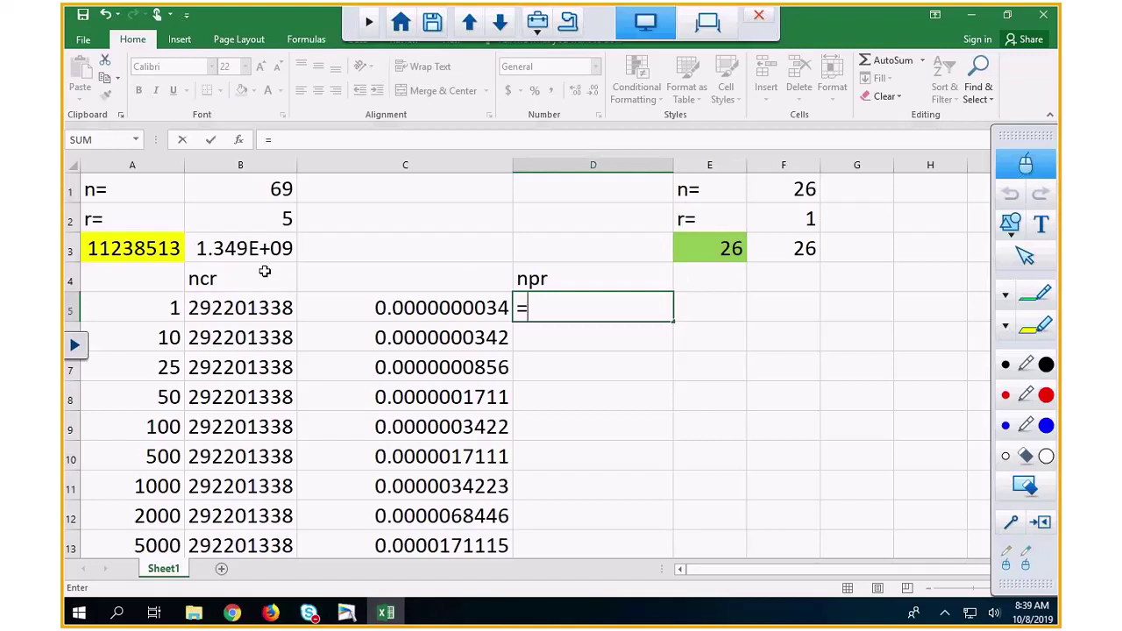
left_click(266, 249)
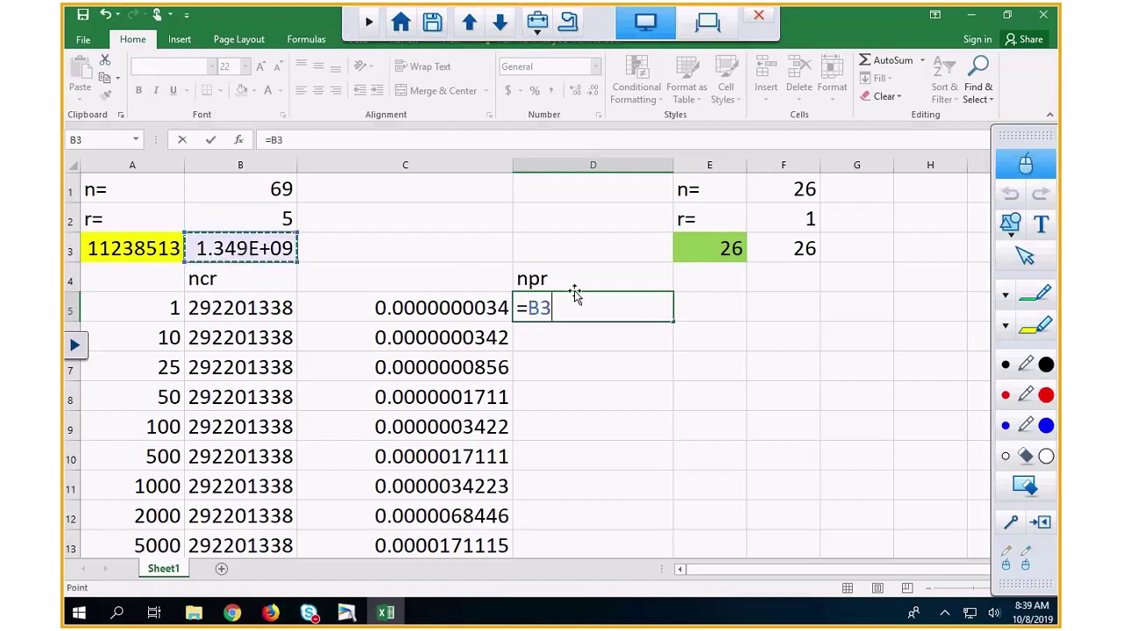
type("*")
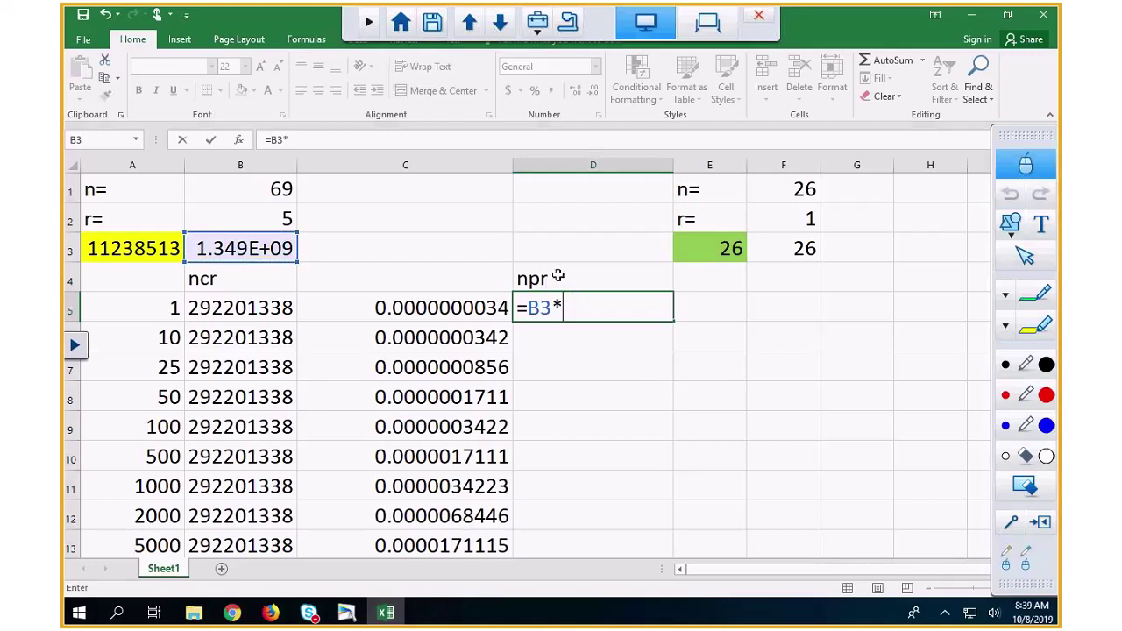
left_click(794, 250)
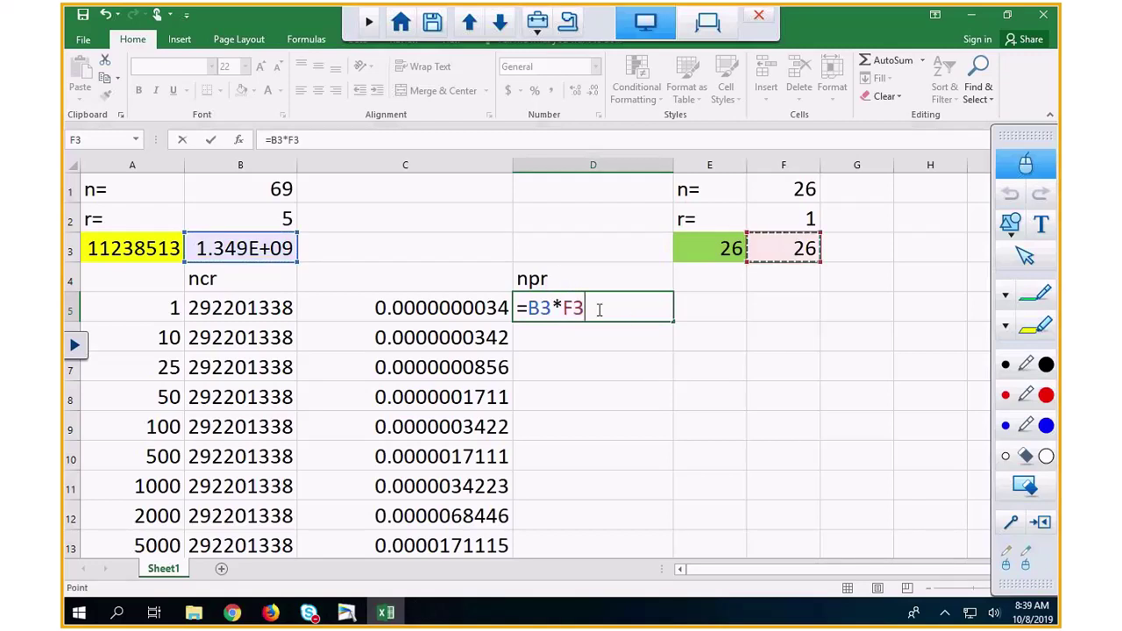
key("F4")
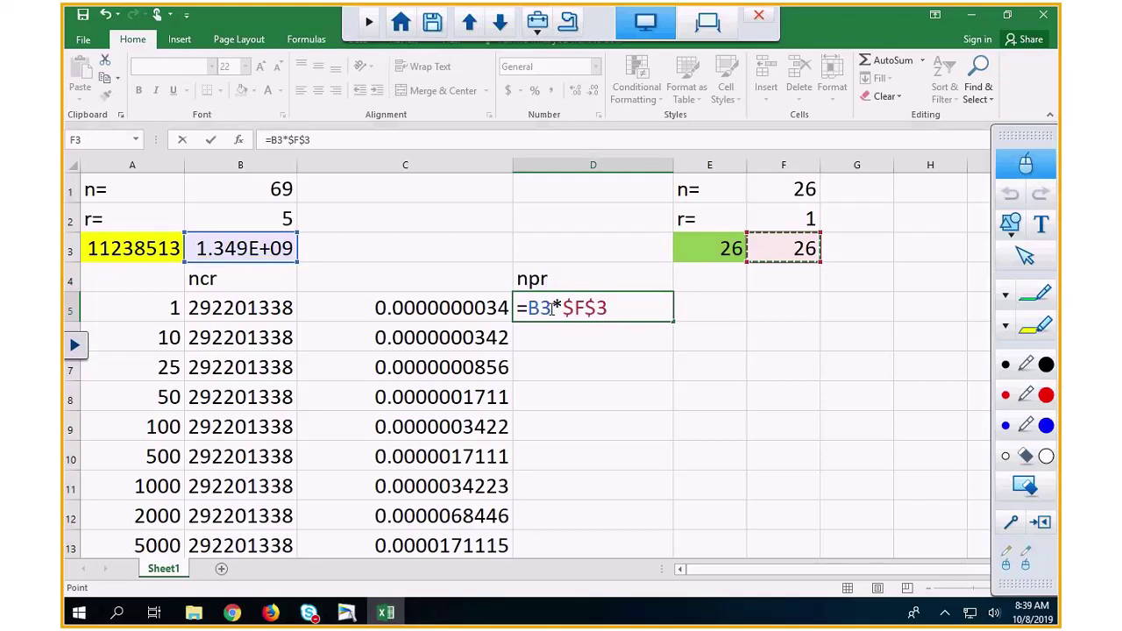
left_click(551, 308)
key("F4")
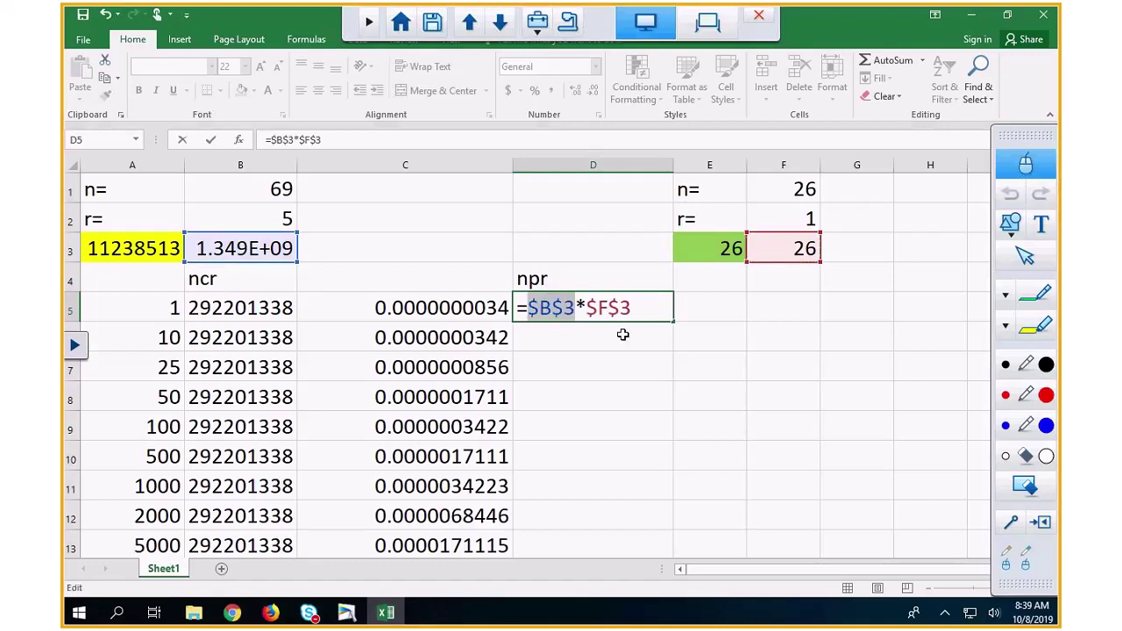
key("Return")
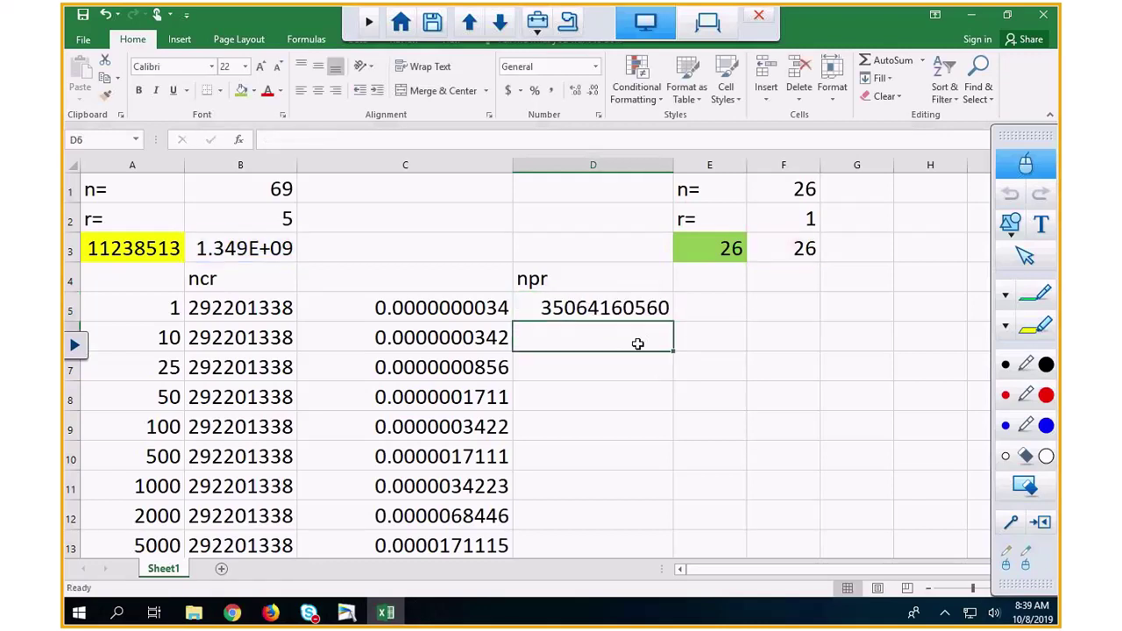
Fill the total permutations formula from D5 down to D20.
left_click(614, 308)
left_click_drag(673, 322, 672, 501)
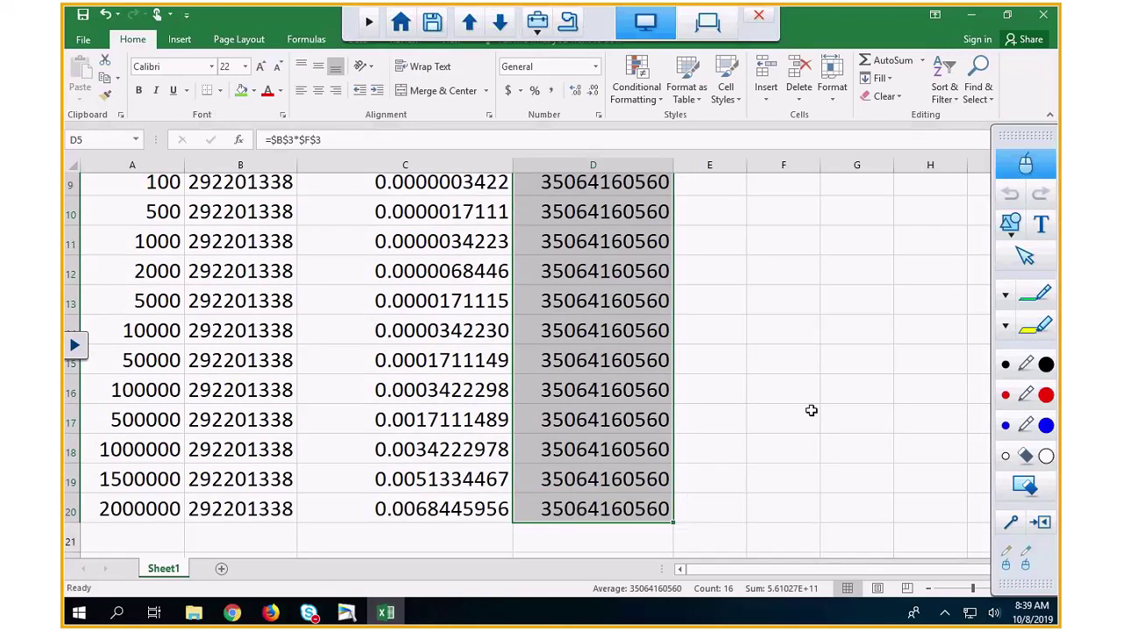
scroll(747, 210, "up", 3)
Enter the heading "P(order)" in E4 and widen column E.
left_click_drag(747, 165, 791, 165)
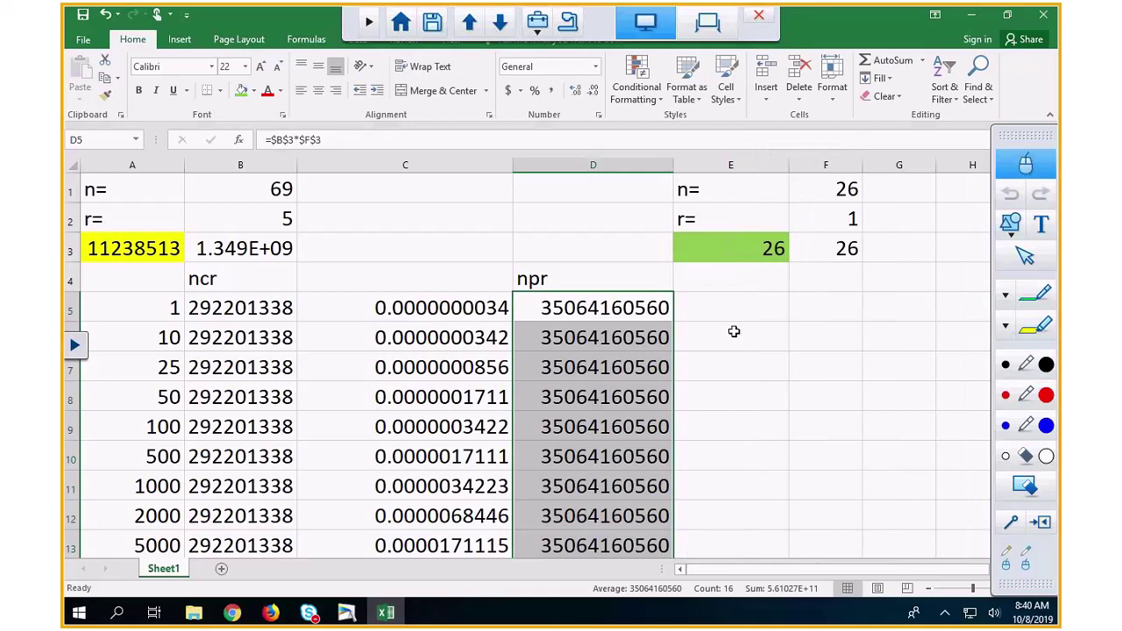
left_click(721, 285)
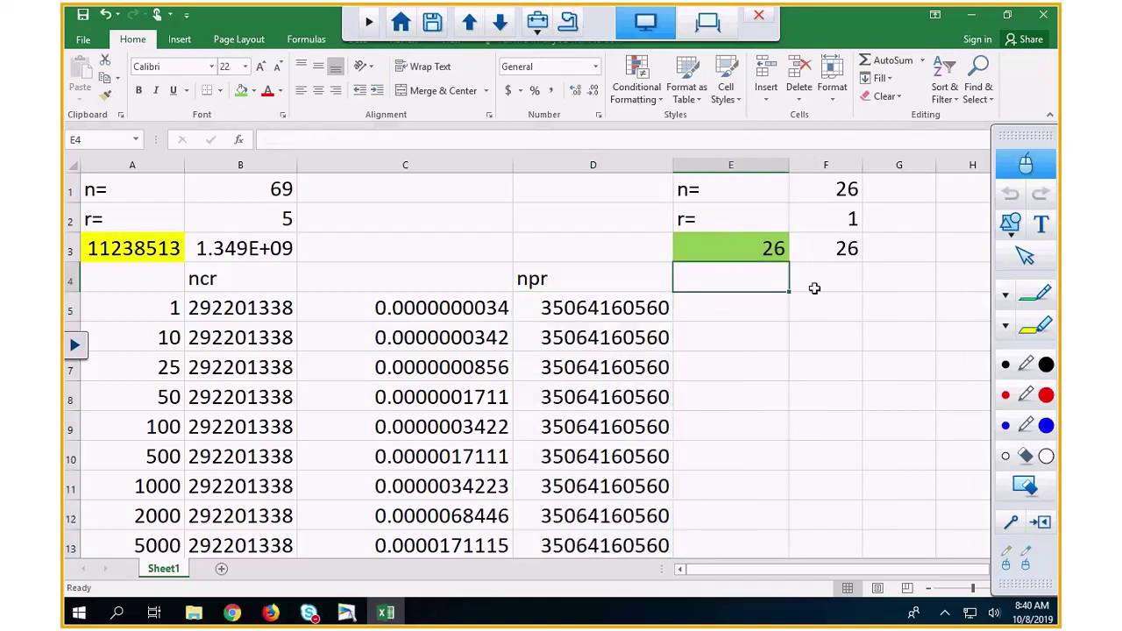
type("P")
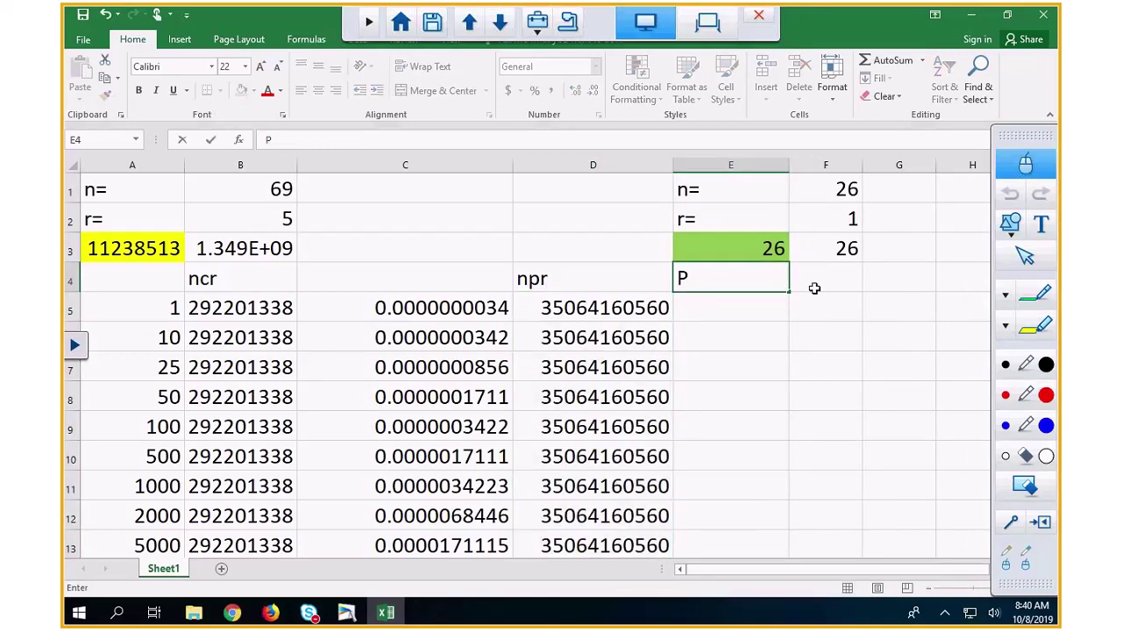
type("(order)")
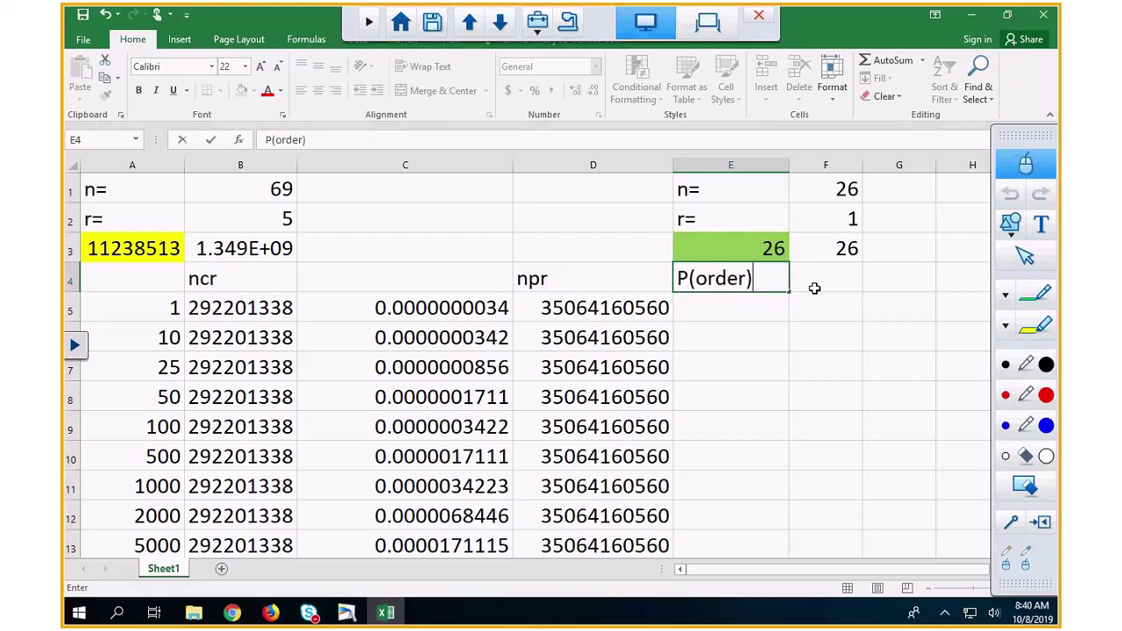
key("Return")
left_click_drag(790, 163, 863, 164)
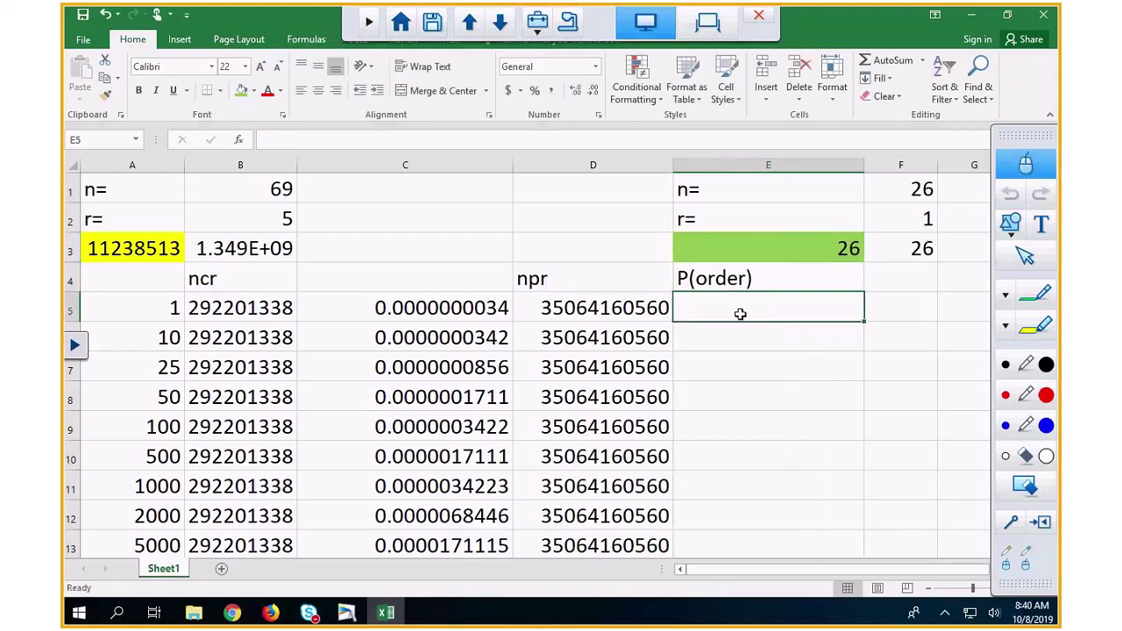
Format the empty probability cells E5 to E20 as Number with 10 decimal places.
left_click_drag(730, 311, 750, 491)
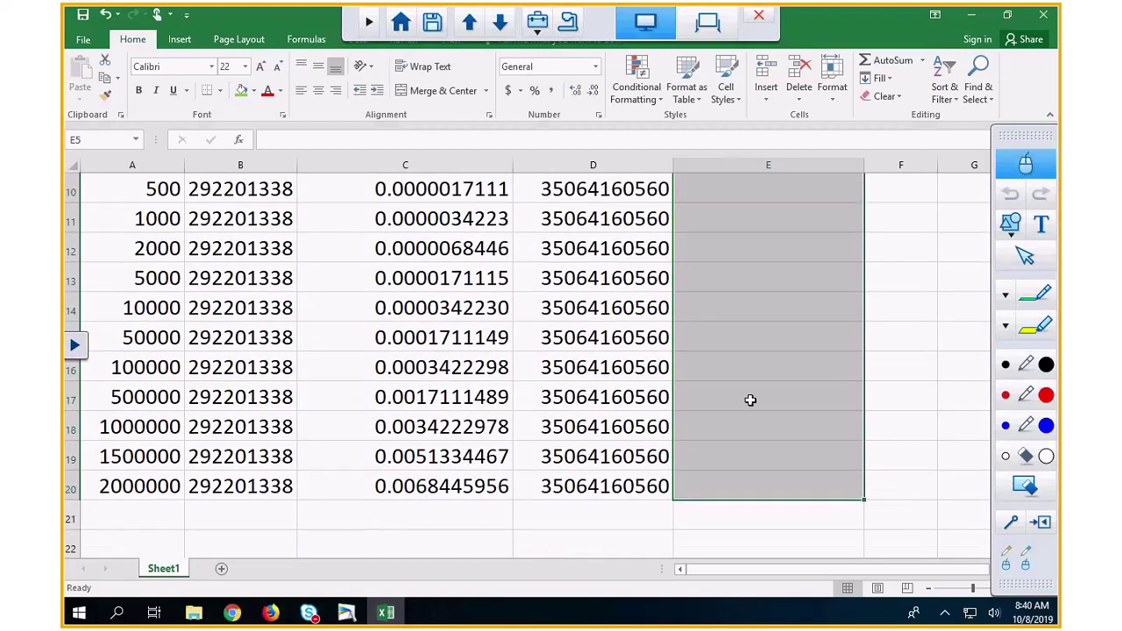
right_click(737, 402)
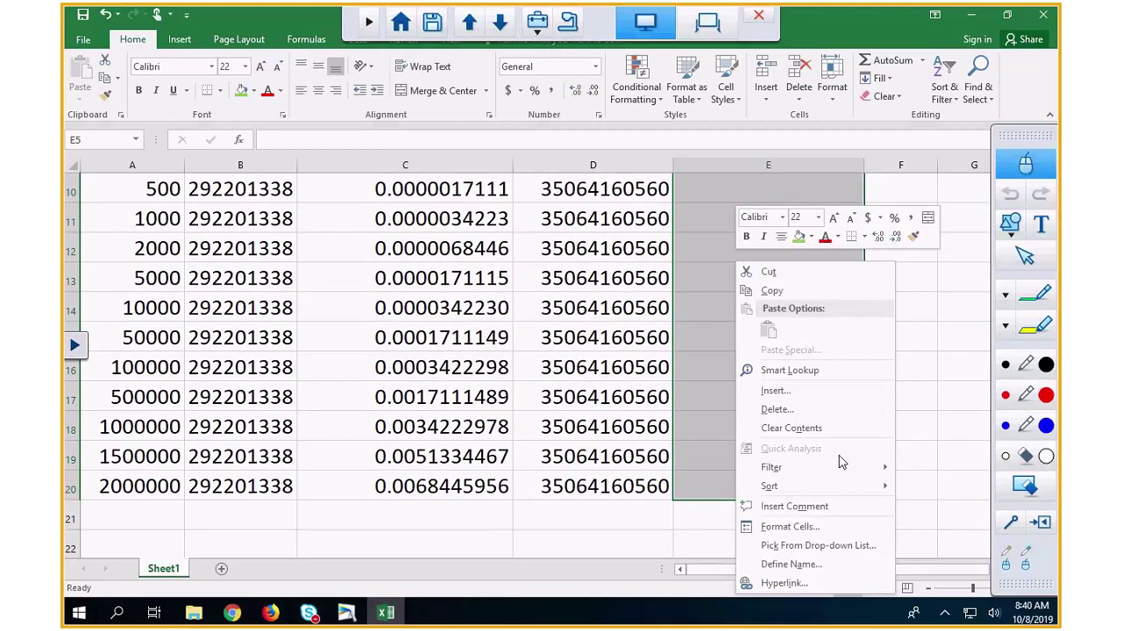
key("ctrl+1")
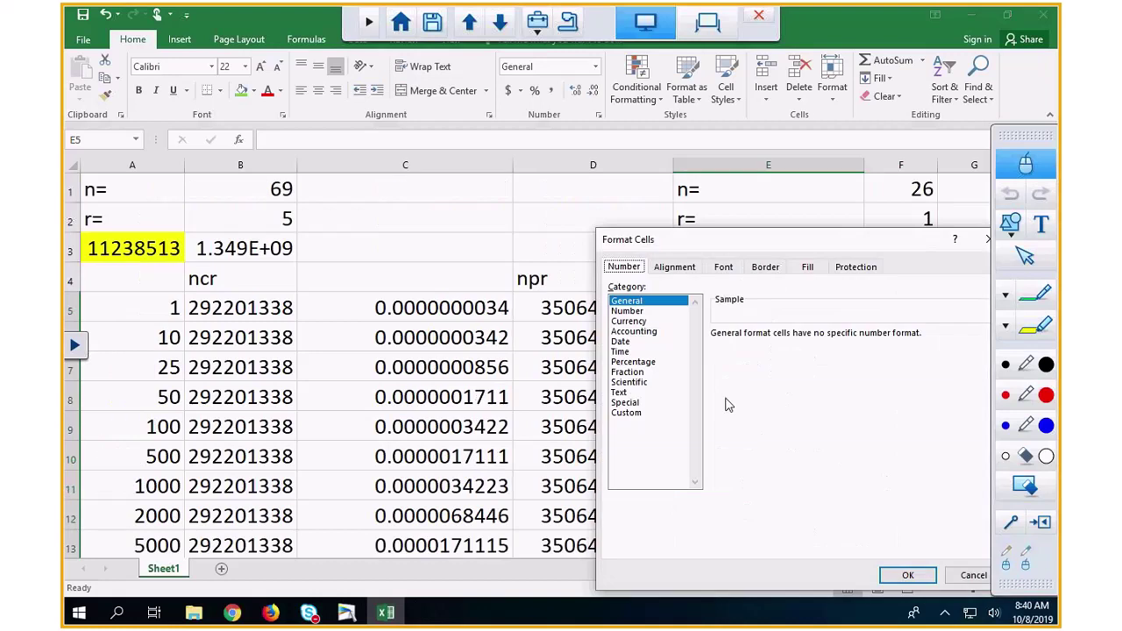
left_click(649, 311)
left_click(818, 332)
left_click(818, 333)
left_click(818, 332)
left_click(818, 333)
left_click(818, 332)
left_click(818, 332)
left_click(818, 332)
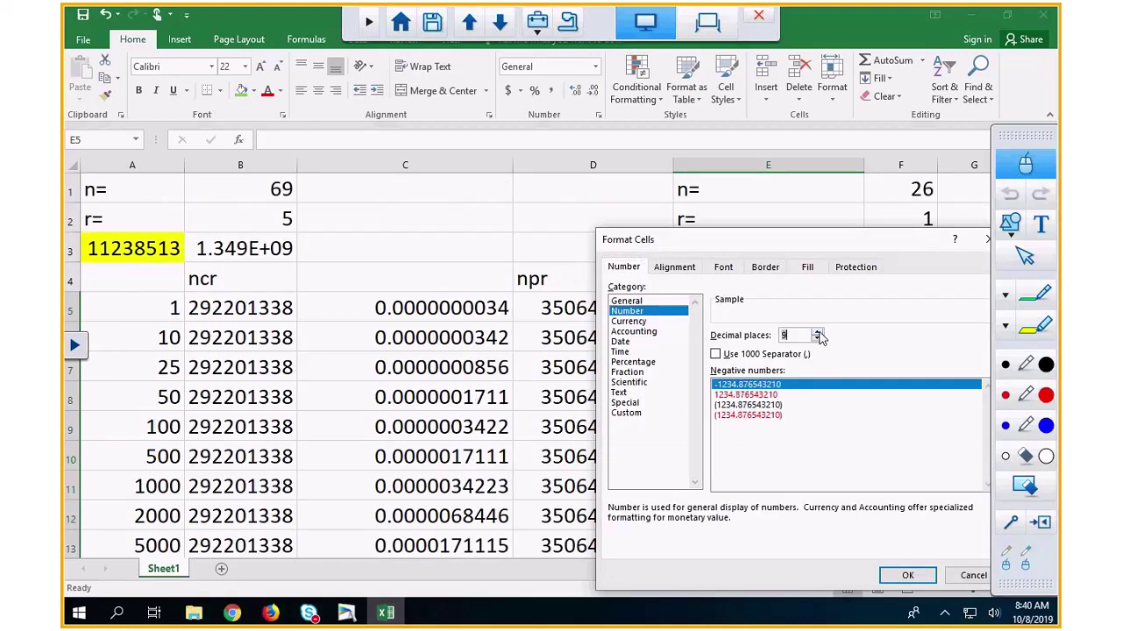
left_click(818, 332)
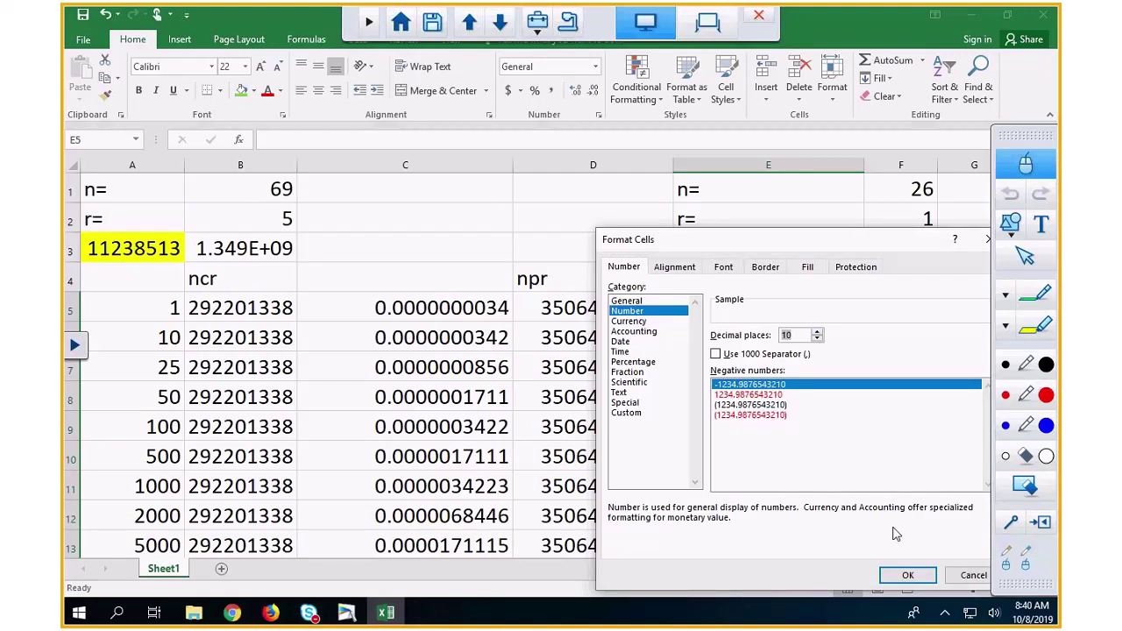
left_click(908, 575)
Enter =A5/D5 in E5 and fill the order-dependent probability formula down to E20.
left_click(720, 307)
type("=")
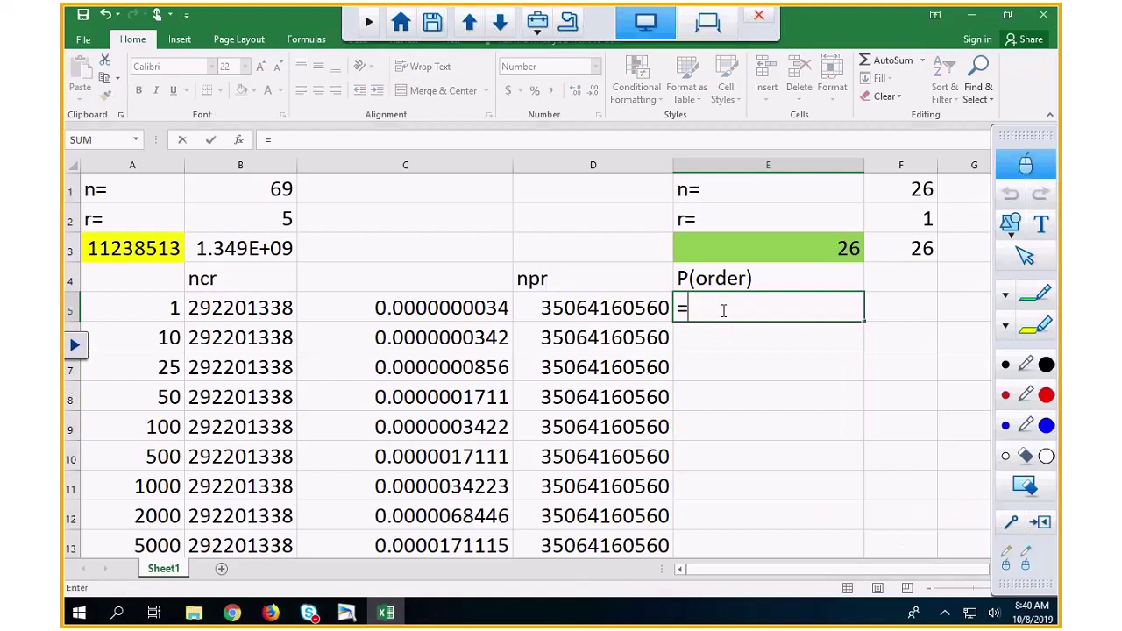
left_click(158, 314)
type("/")
left_click(585, 308)
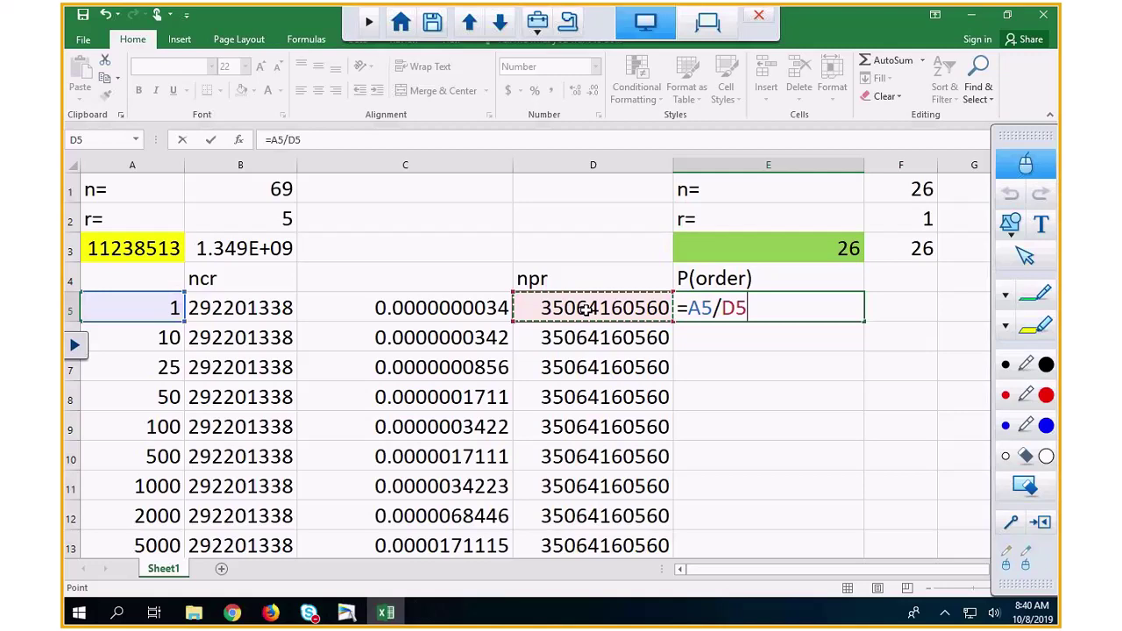
key("Return")
left_click(768, 310)
left_click_drag(864, 324, 841, 492)
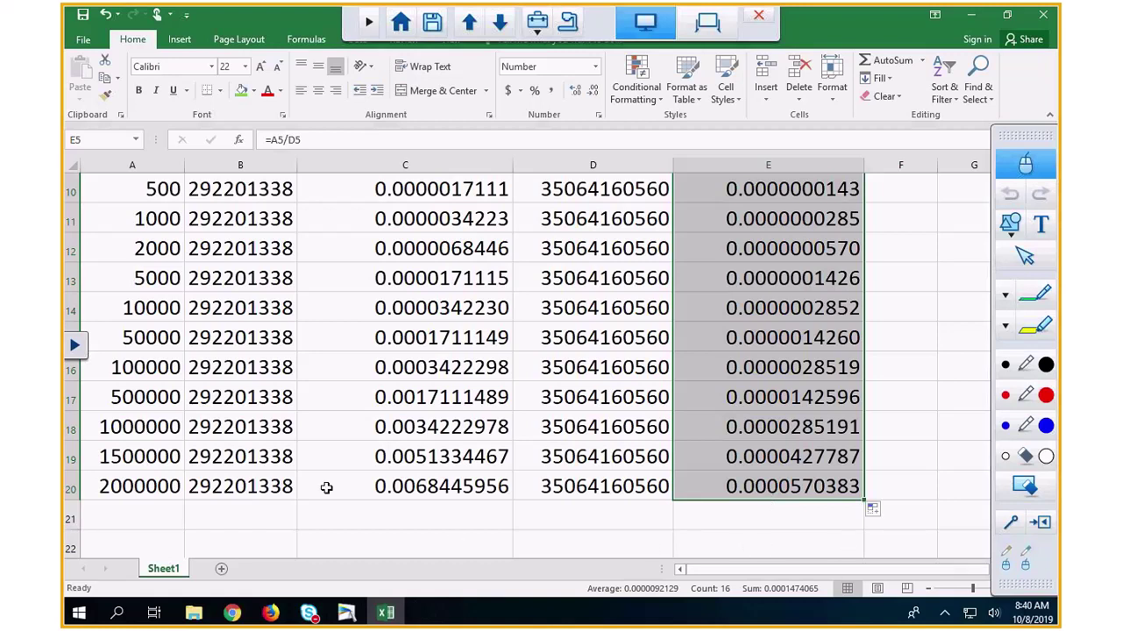
Change the largest ticket count in A20 to 20000000.
left_click(128, 486)
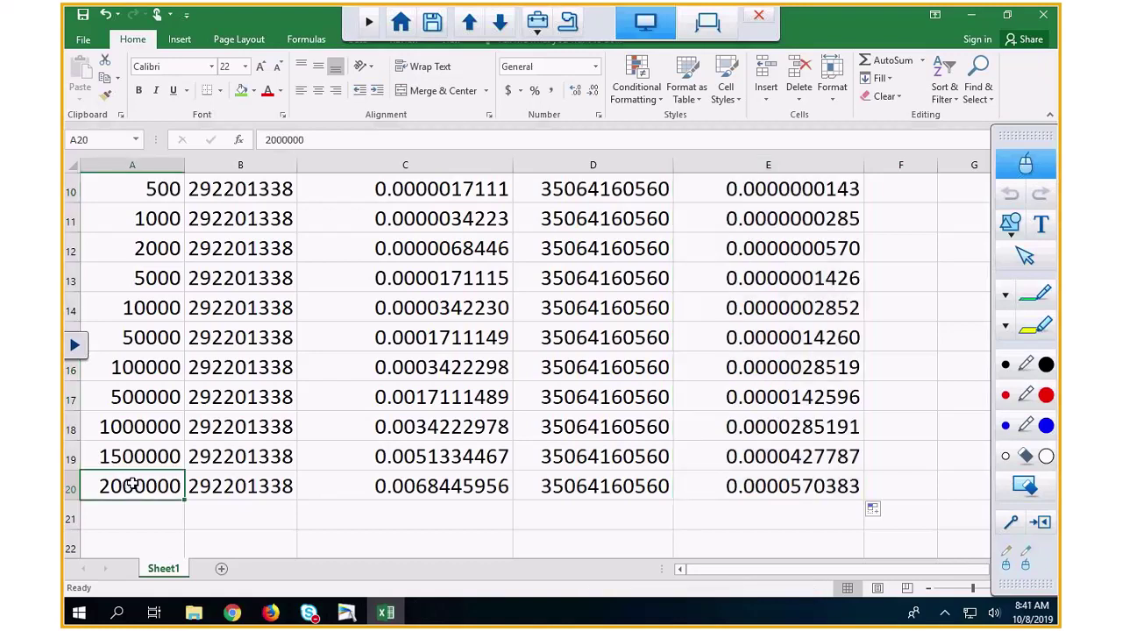
left_click(309, 142)
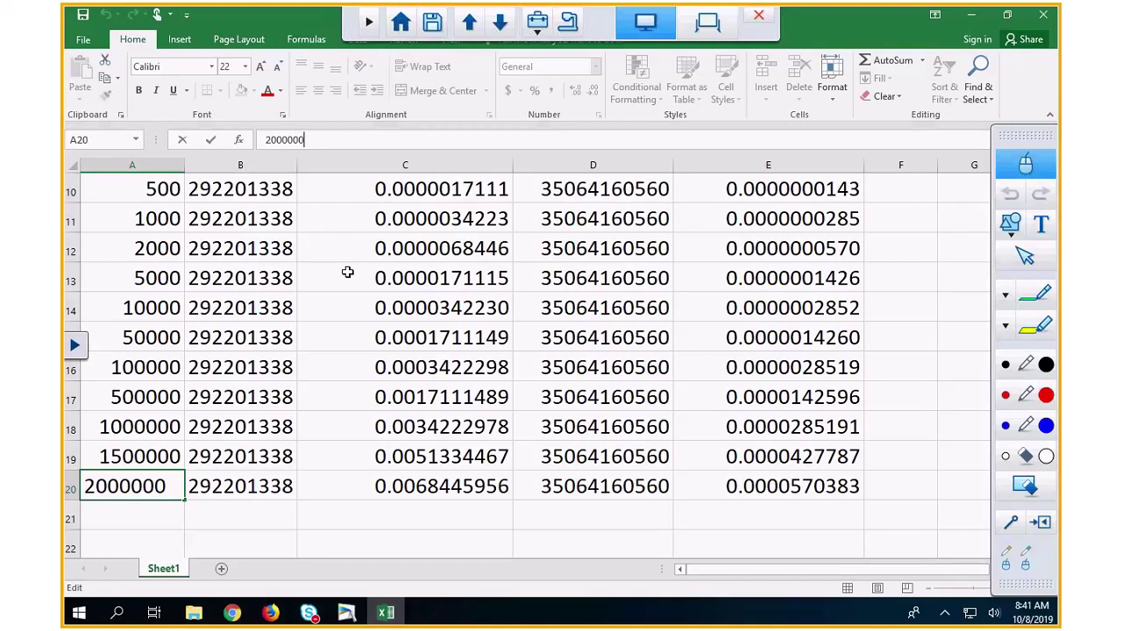
type("0")
key("Return")
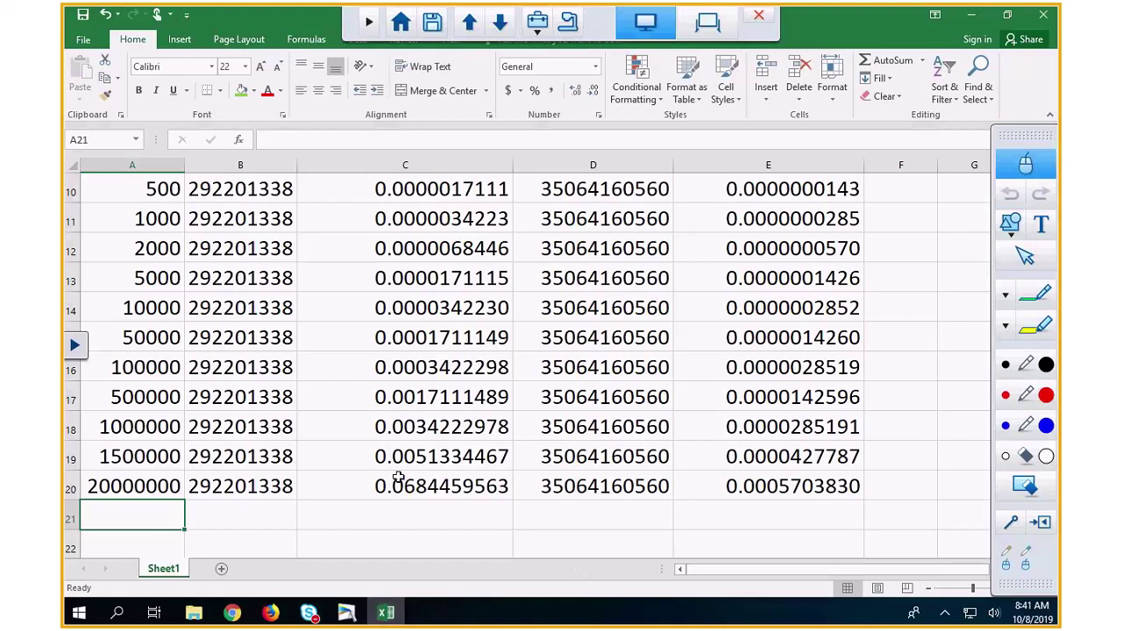
scroll(320, 398, "up", 3)
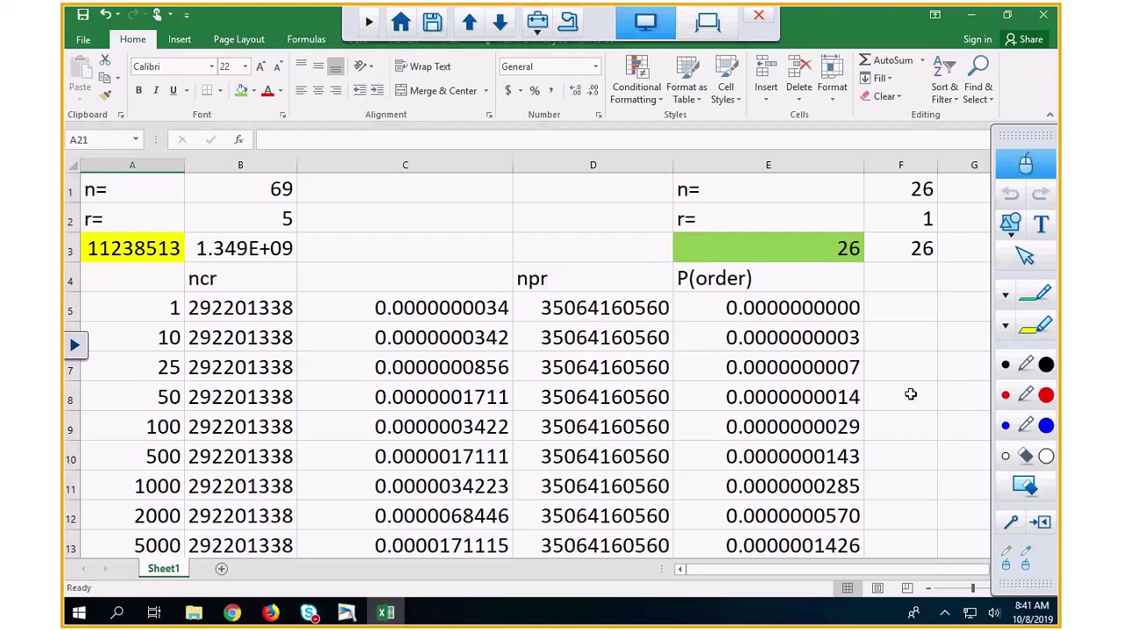
left_click(412, 245)
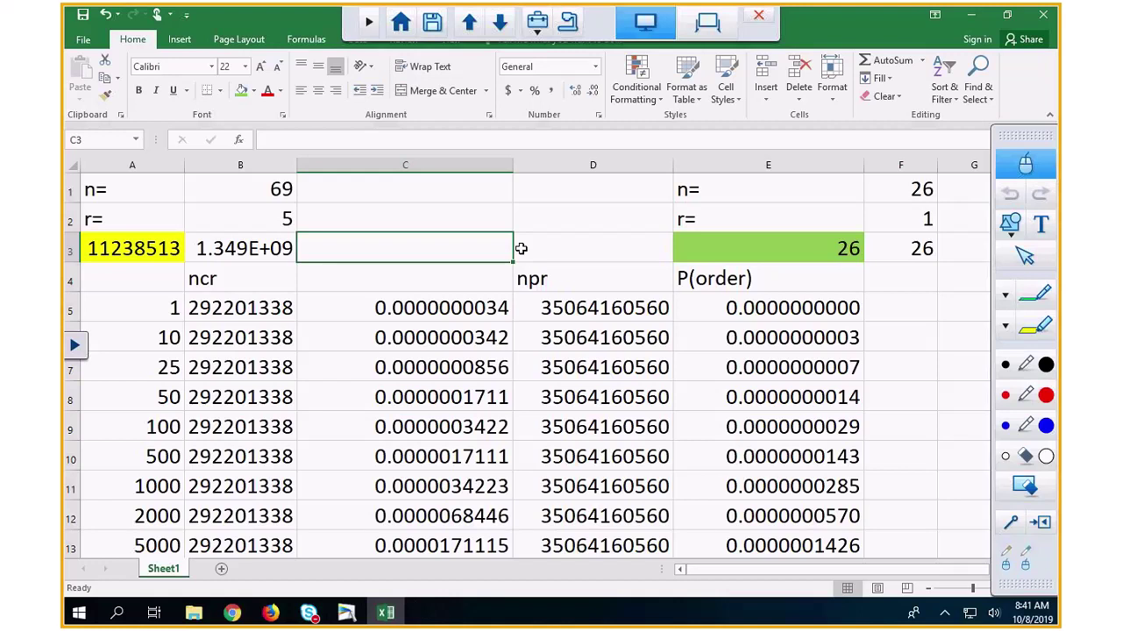
Switch to the lottery website in Chrome, return to its home page and open the Mega Millions game page.
left_click(971, 15)
scroll(643, 276, "up", 2)
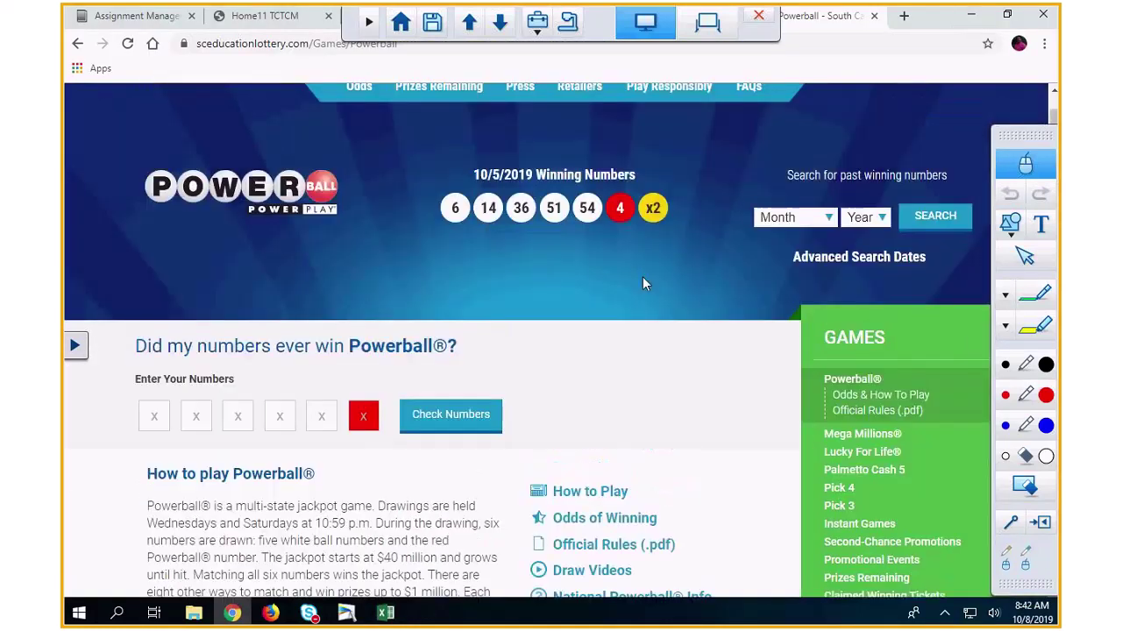
scroll(643, 284, "down", 3)
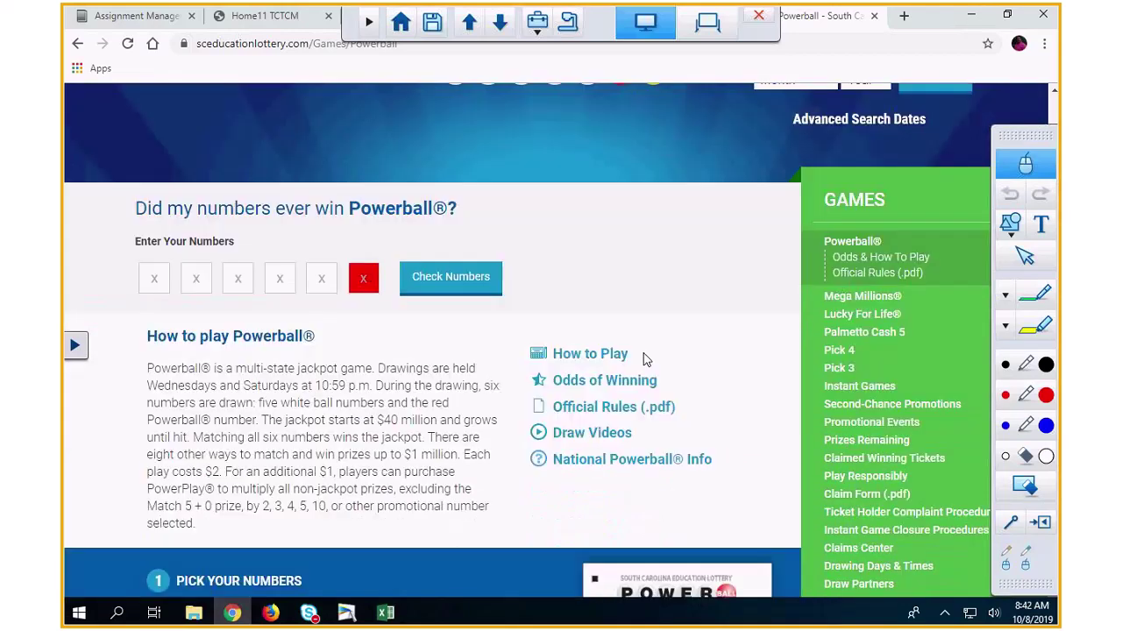
scroll(644, 358, "up", 3)
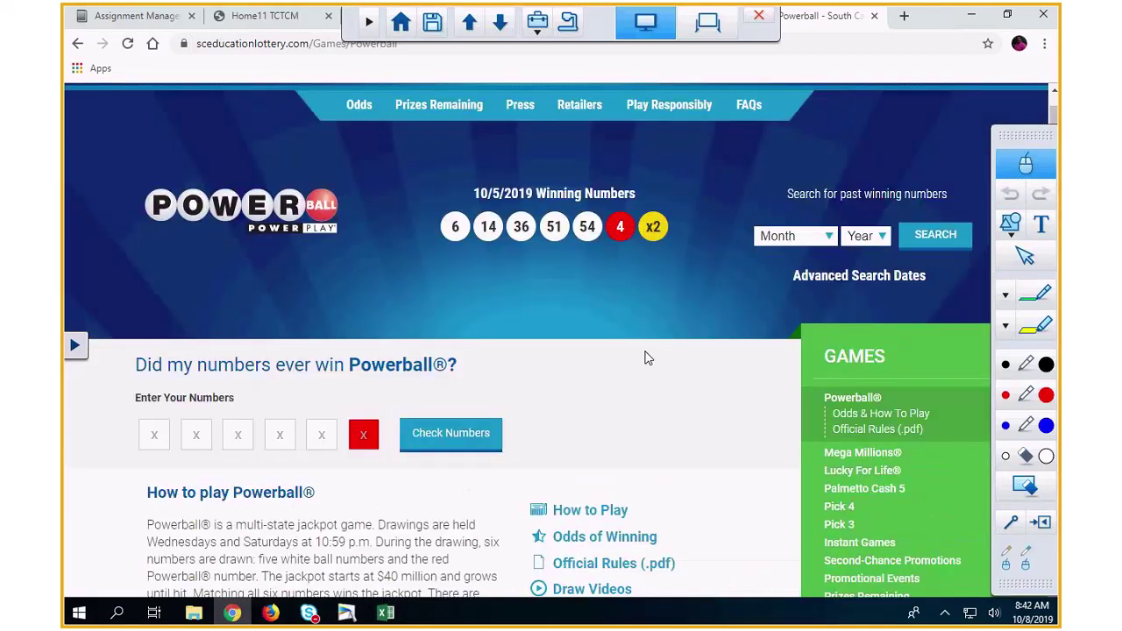
scroll(644, 358, "up", 2)
left_click(77, 43)
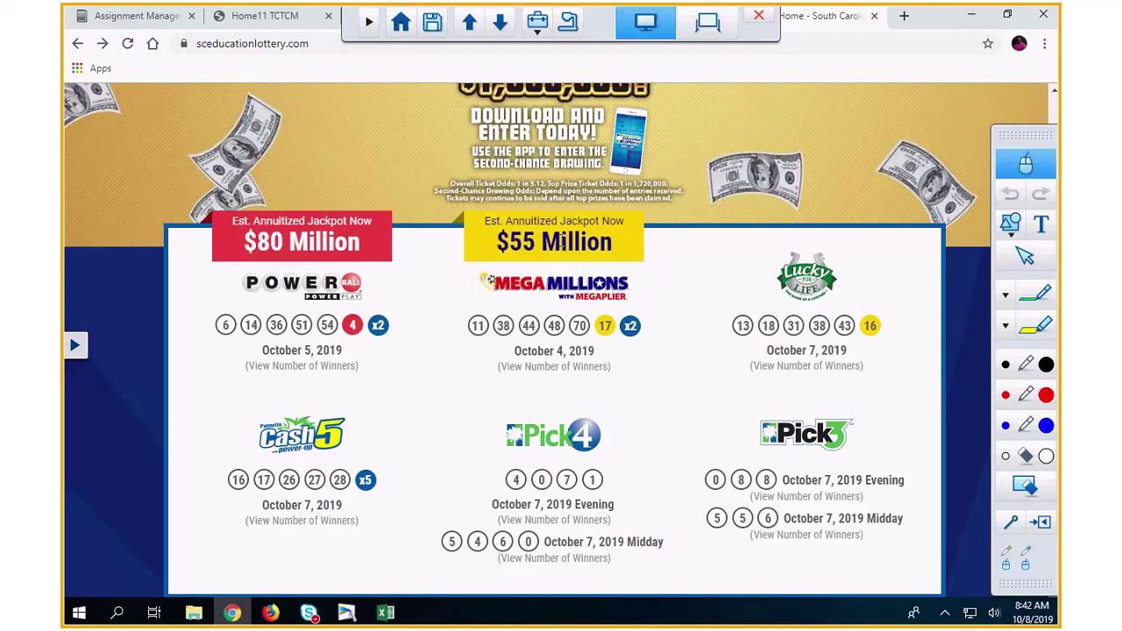
left_click(575, 276)
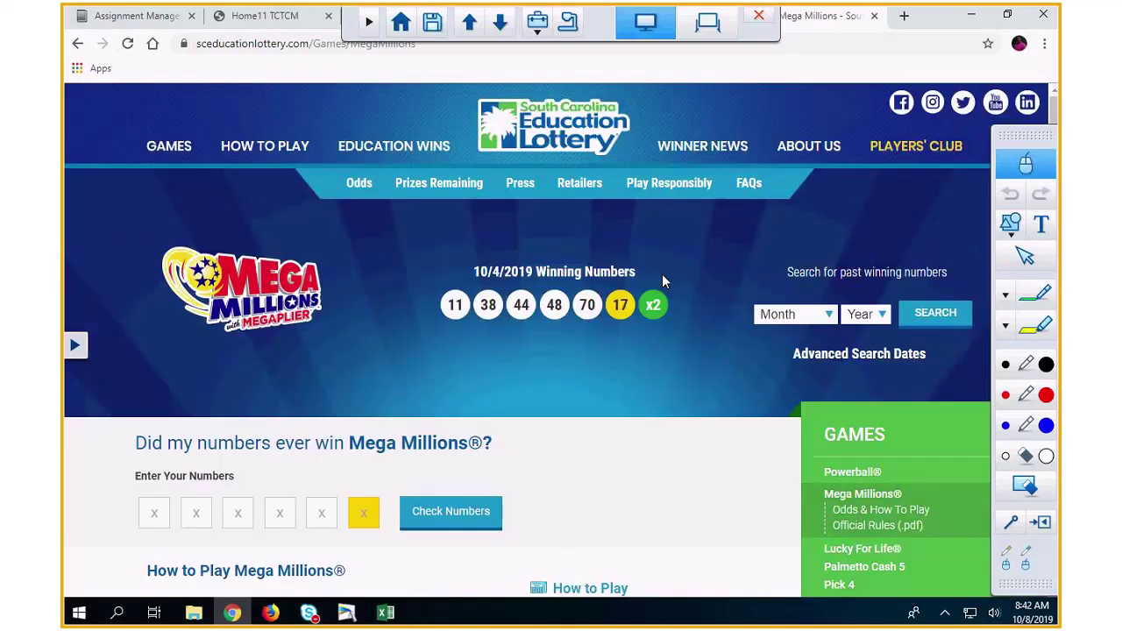
Copy the paragraph under "Pick Your Numbers" in the Mega Millions playing instructions.
scroll(645, 360, "down", 3)
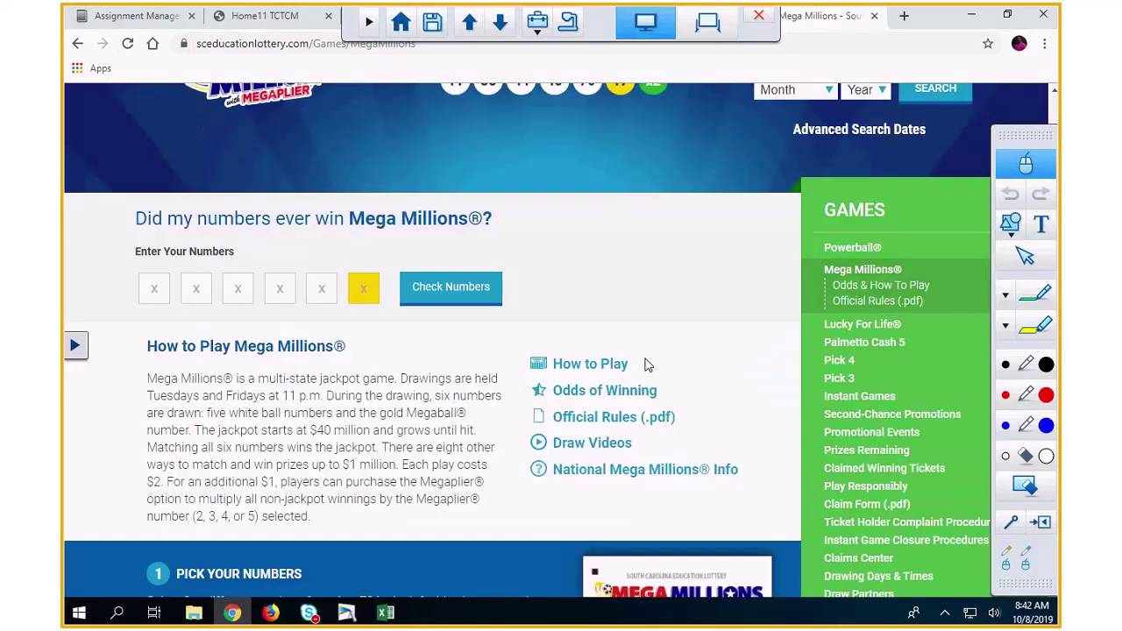
scroll(613, 361, "down", 1)
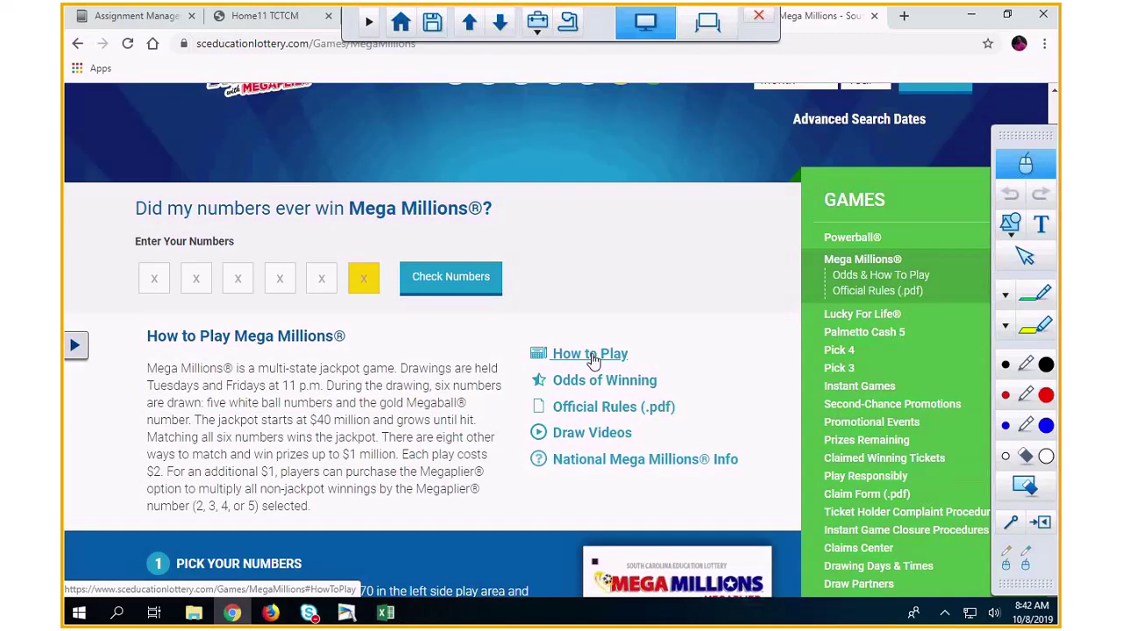
scroll(593, 360, "down", 5)
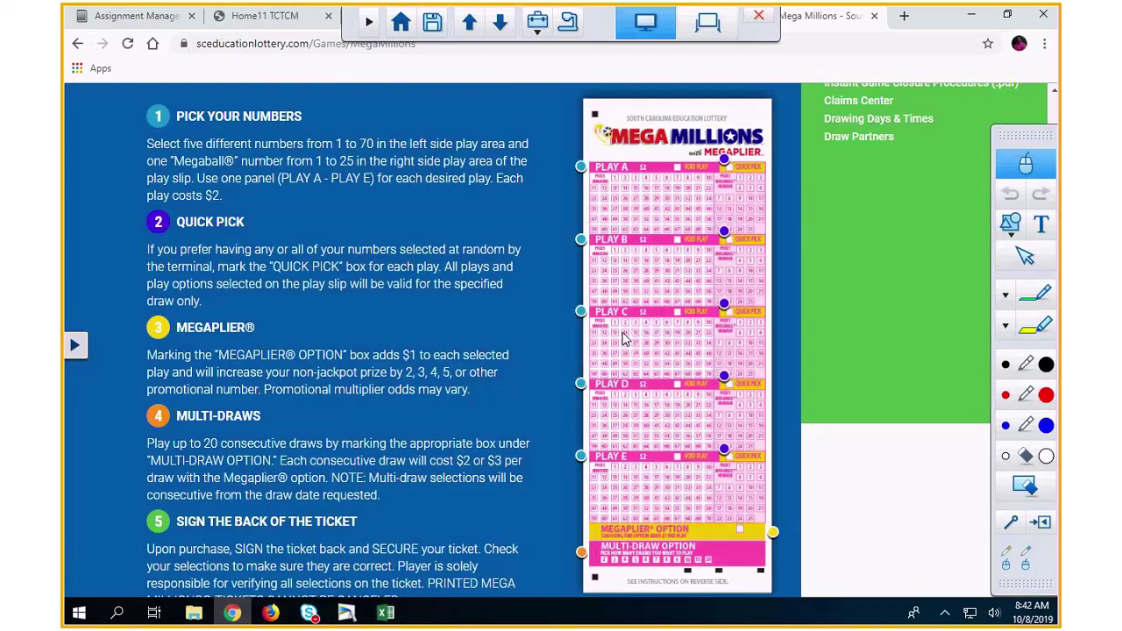
left_click_drag(146, 143, 515, 198)
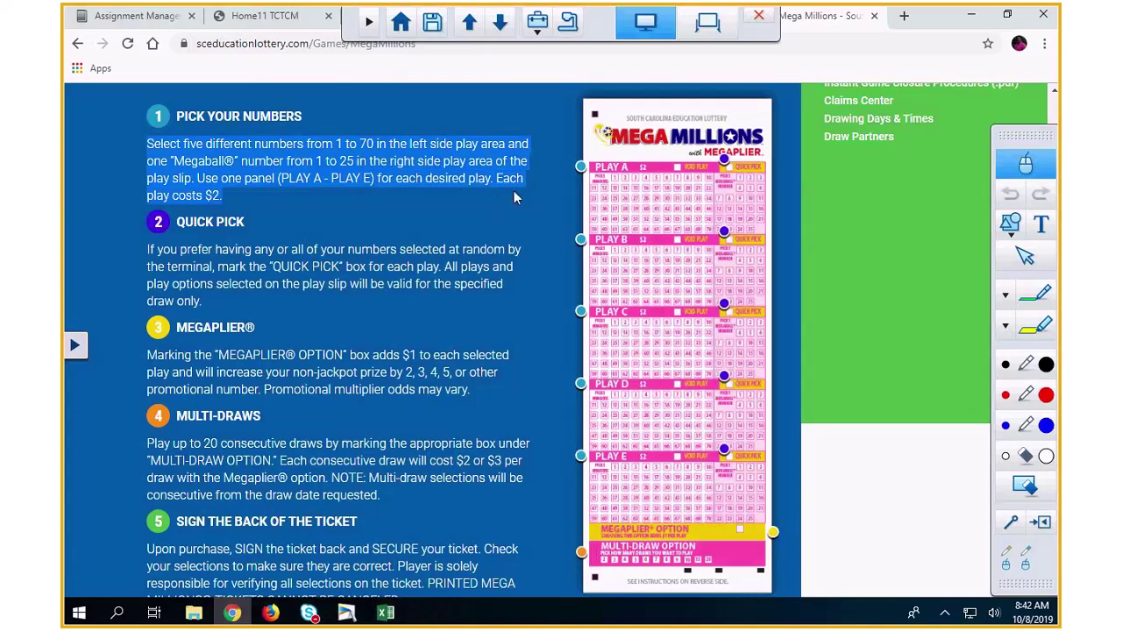
right_click(260, 162)
left_click(292, 176)
Switch to the whiteboard program, add a new page and paste the copied Mega Millions rule text.
left_click(349, 614)
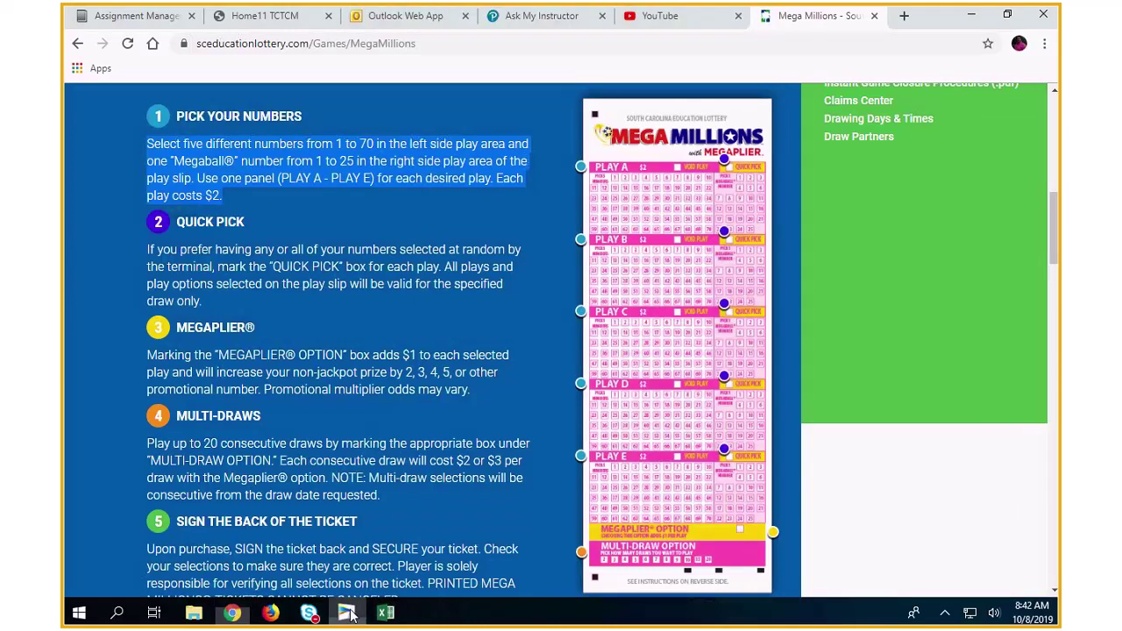
left_click(349, 614)
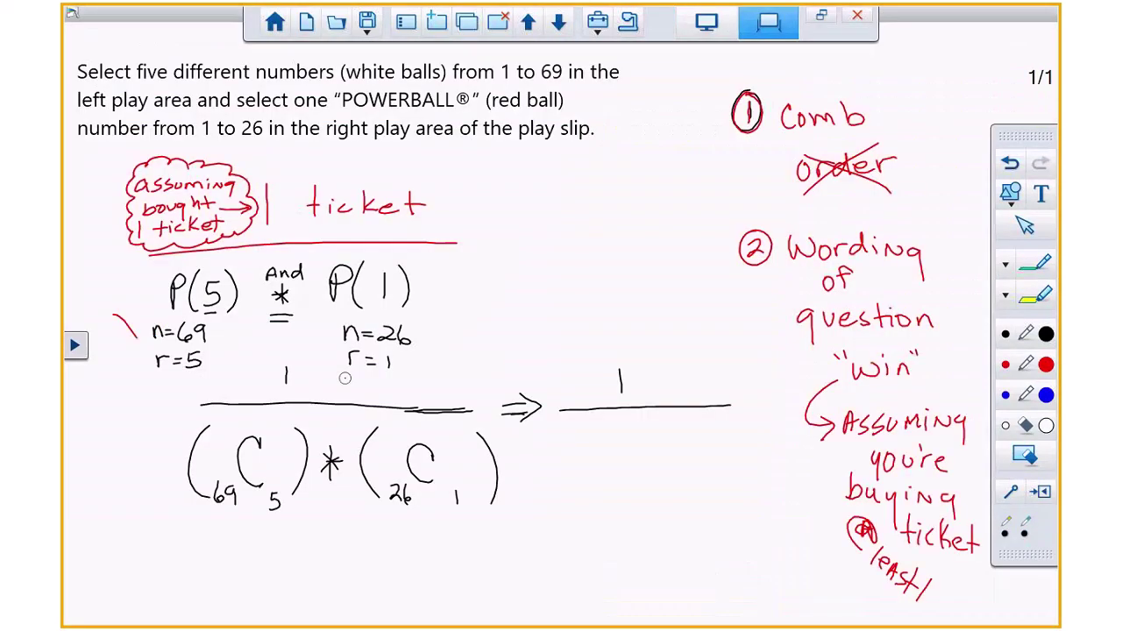
left_click(437, 22)
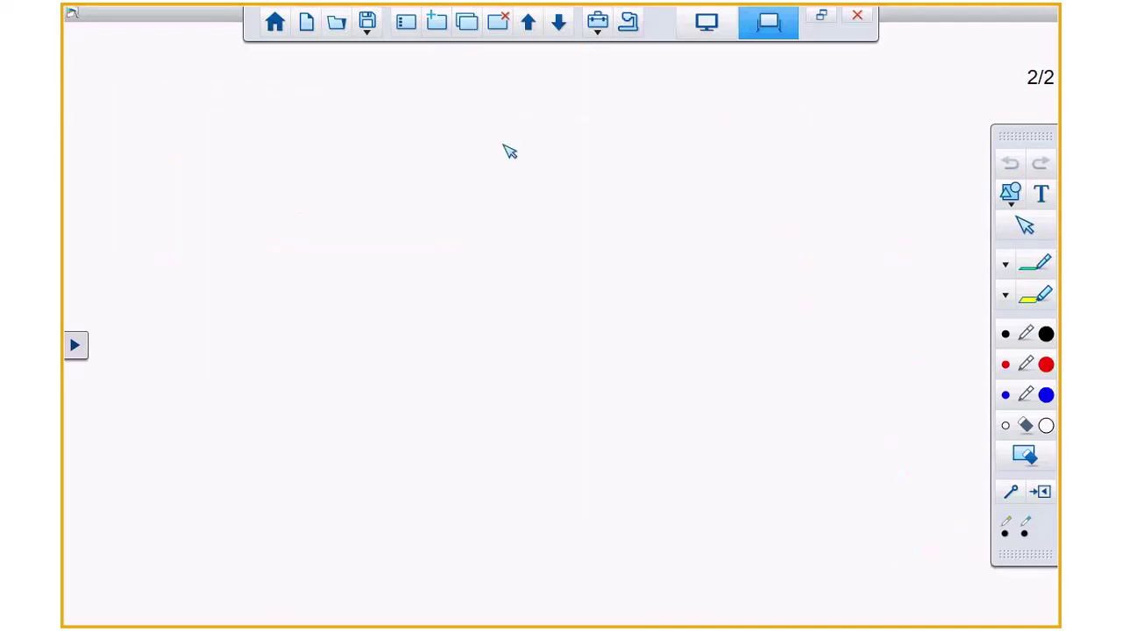
left_click(598, 21)
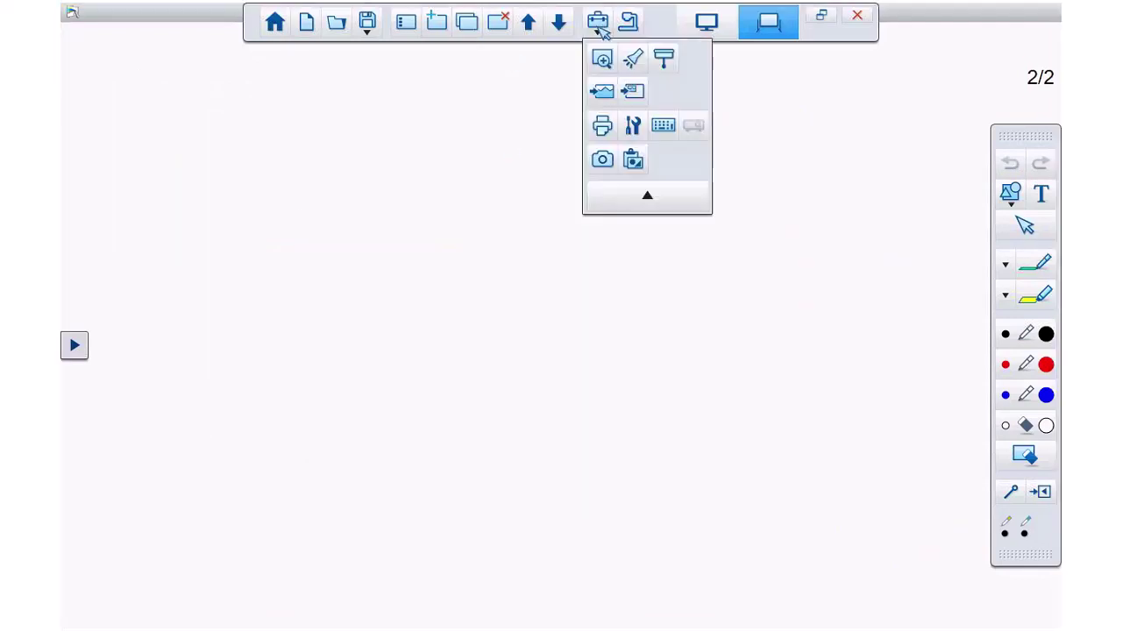
left_click(646, 193)
key("ctrl+v")
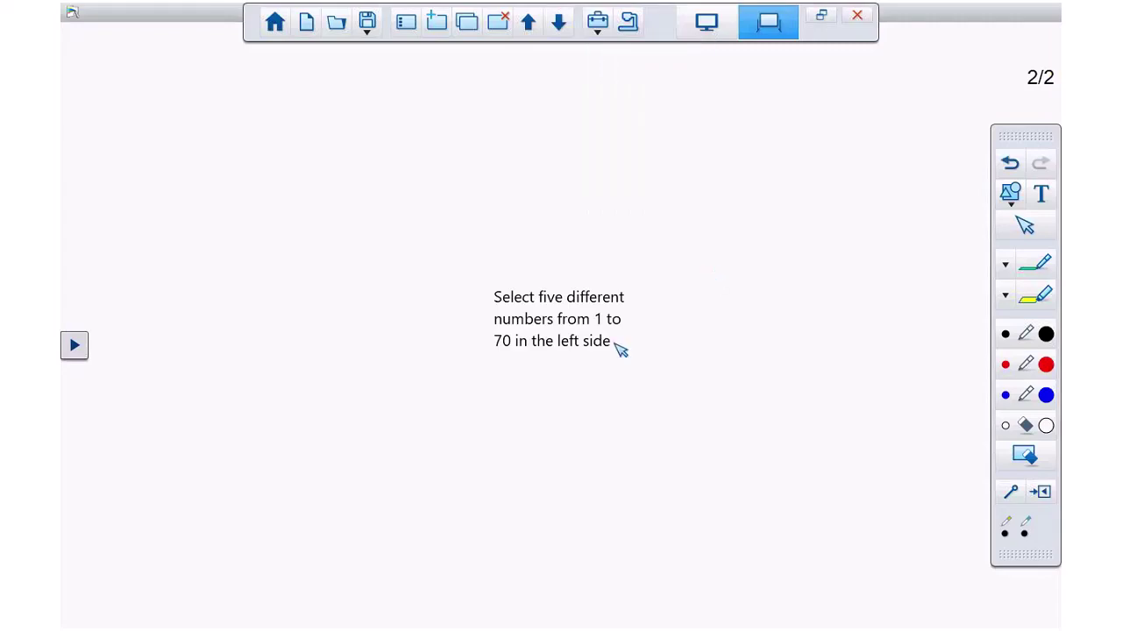
Move the pasted rule text to the page's upper-left area and widen its text box so it wraps onto three lines.
left_click(566, 323)
left_click_drag(512, 292, 151, 75)
left_click_drag(276, 139, 750, 249)
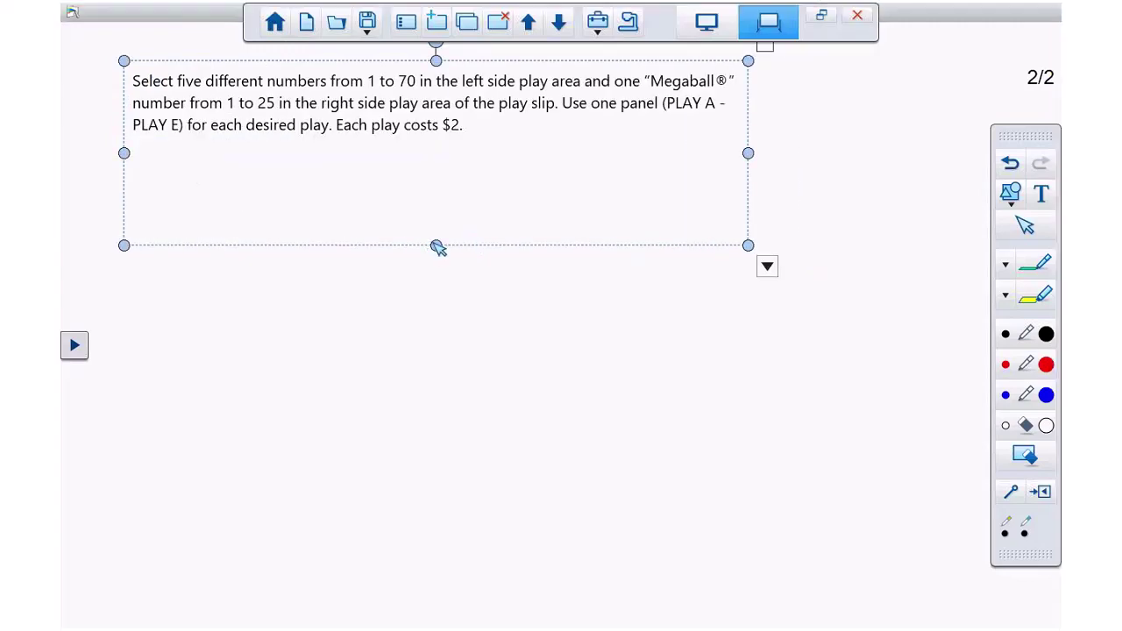
left_click_drag(437, 246, 444, 230)
left_click(495, 126)
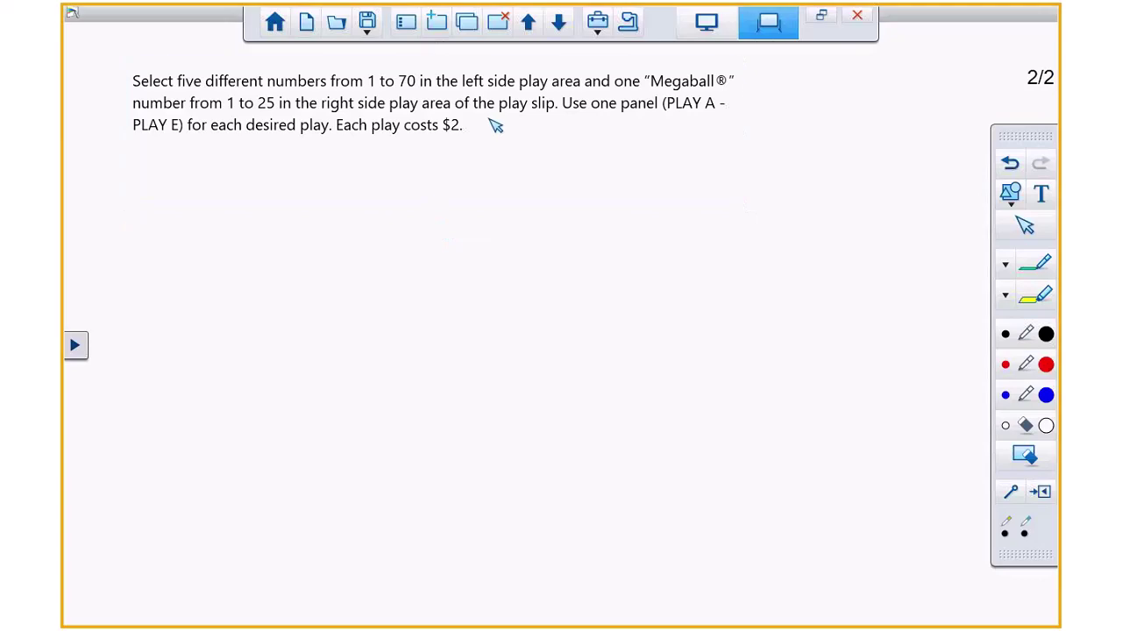
Set the font size of the whole Mega Millions rule text to 28.
double_click(225, 81)
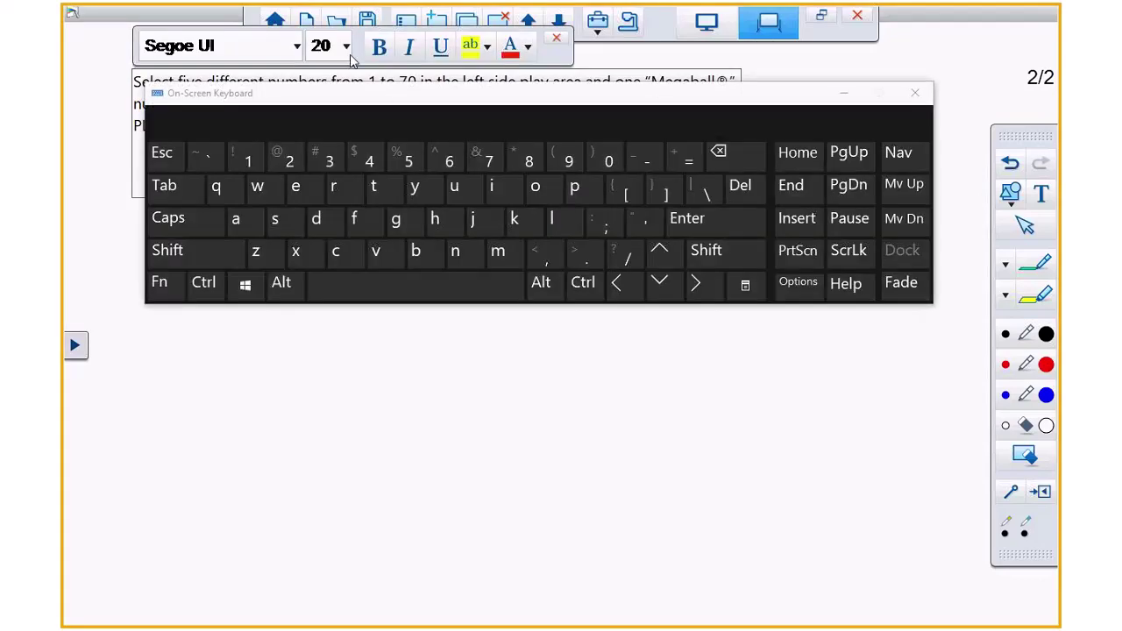
left_click(915, 93)
left_click_drag(521, 125, 96, 85)
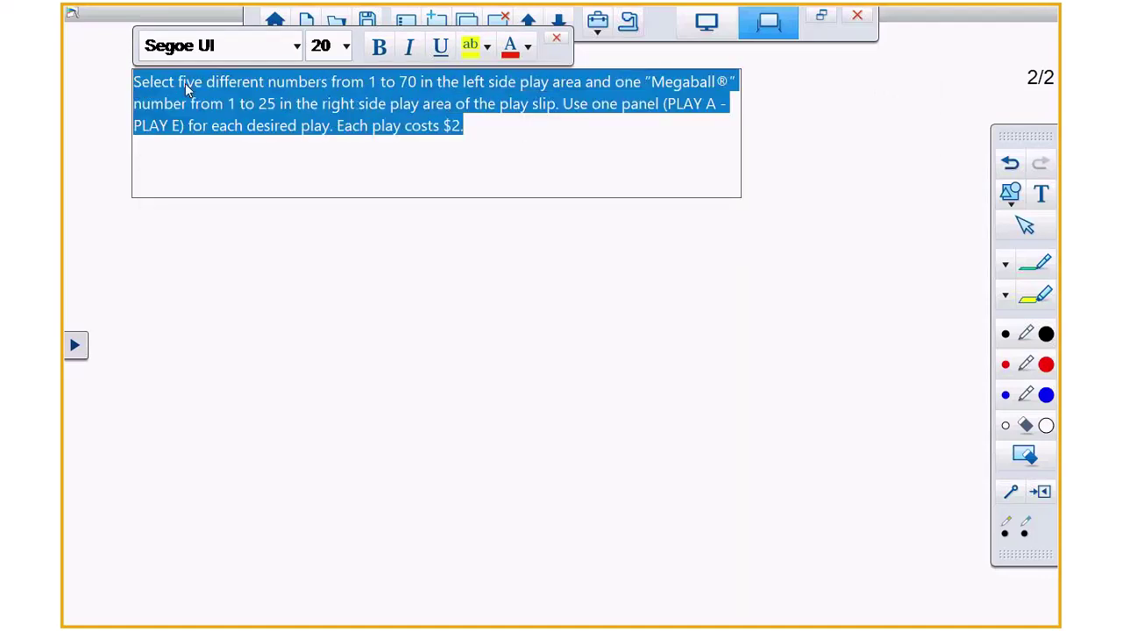
left_click(345, 47)
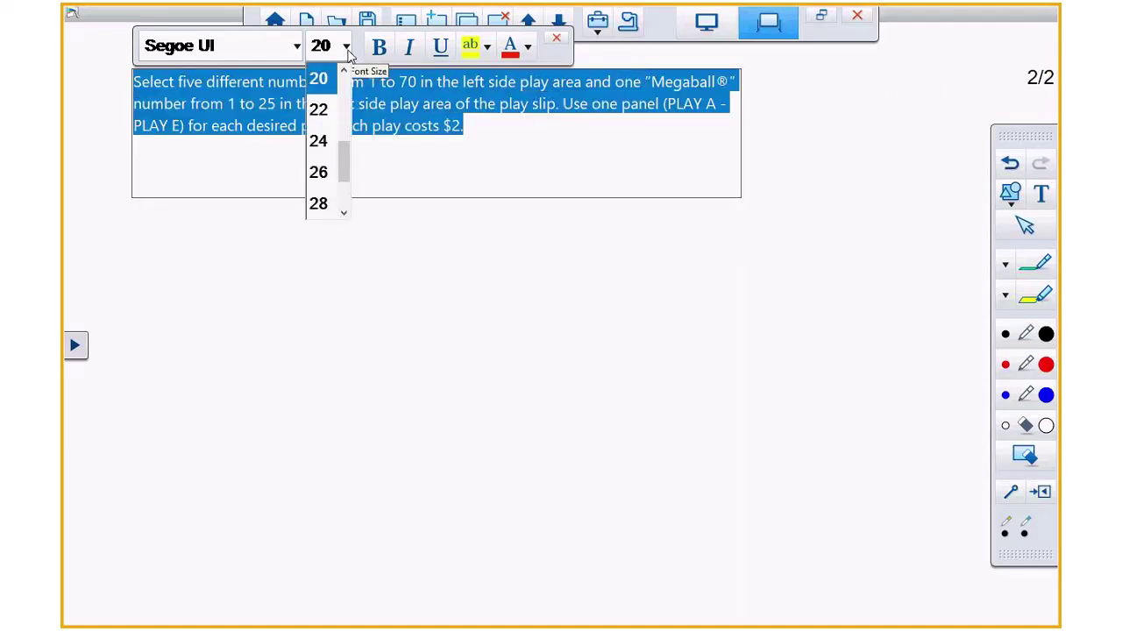
left_click(331, 204)
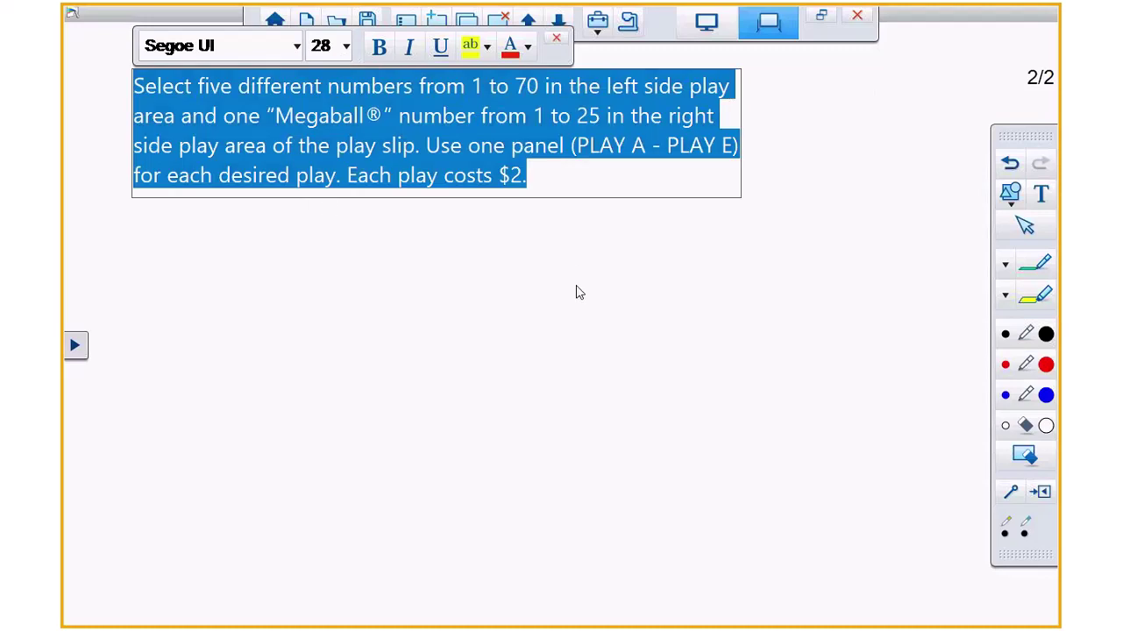